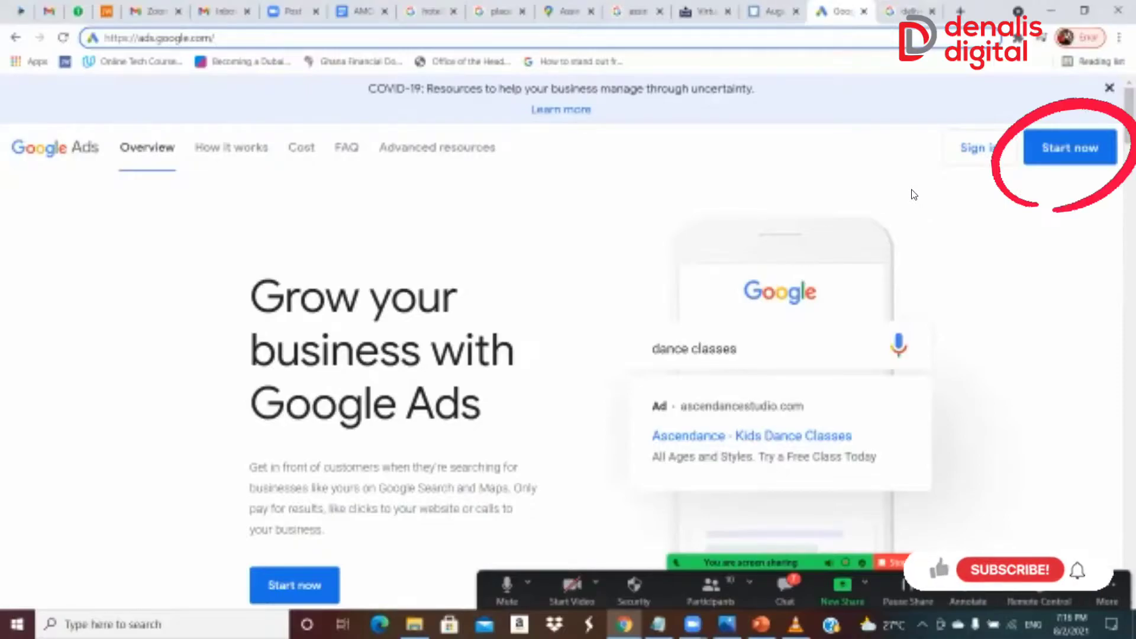
Start a new Google Ads account and switch the campaign setup to Expert Mode
{"action": "left_click", "coordinate": [1069, 147]}
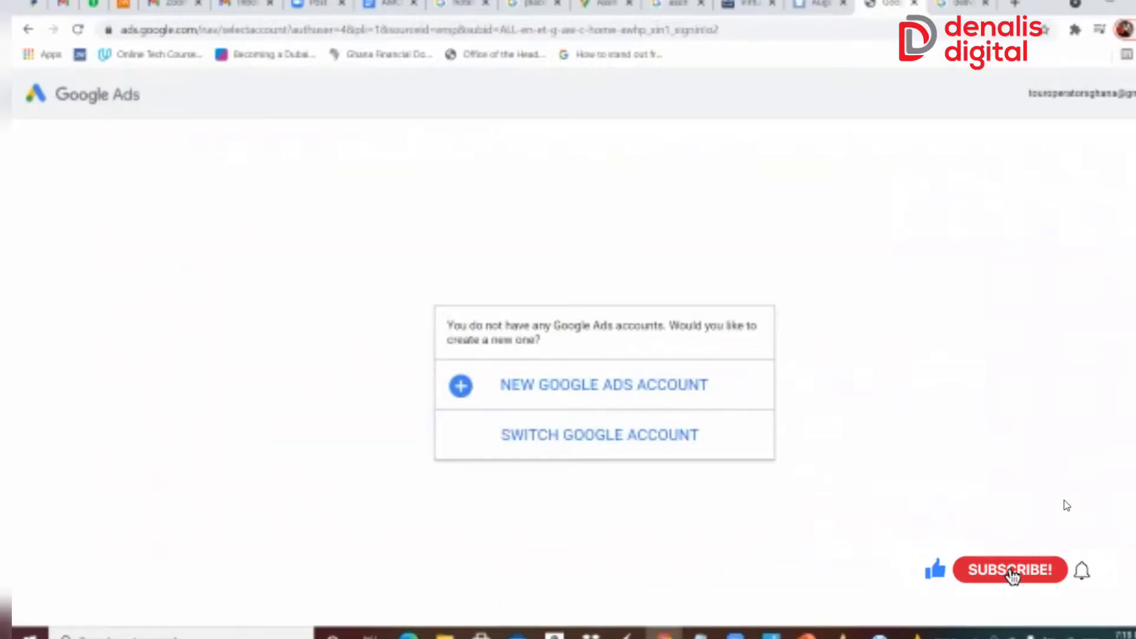
{"action": "left_click", "coordinate": [560, 385]}
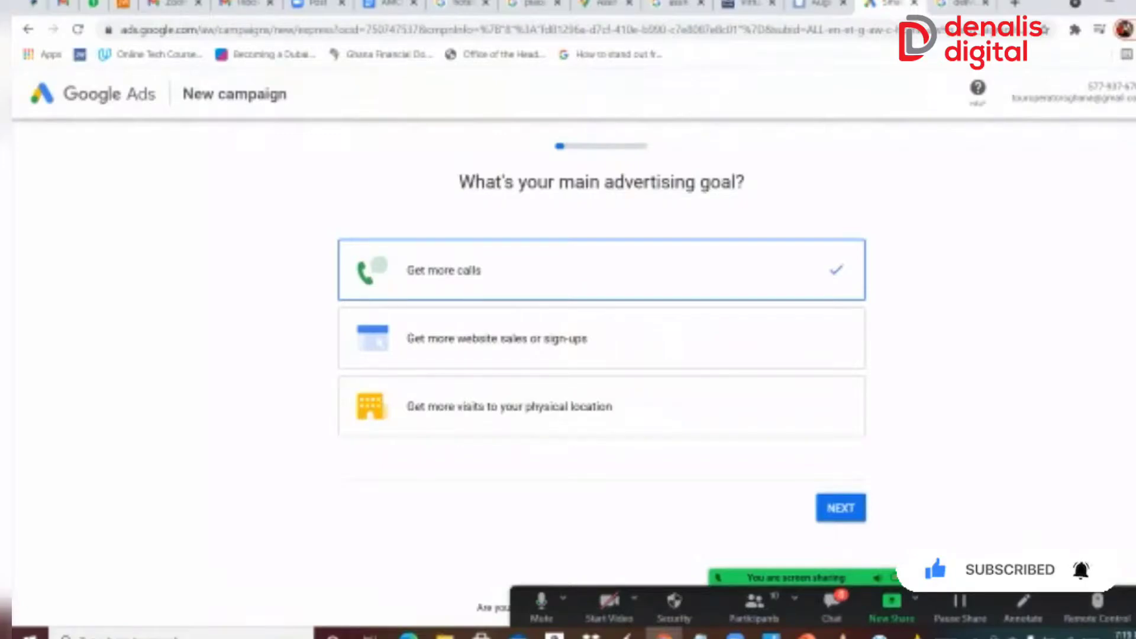
{"action": "scroll", "coordinate": [601, 331], "scroll_direction": "down", "scroll_amount": 1}
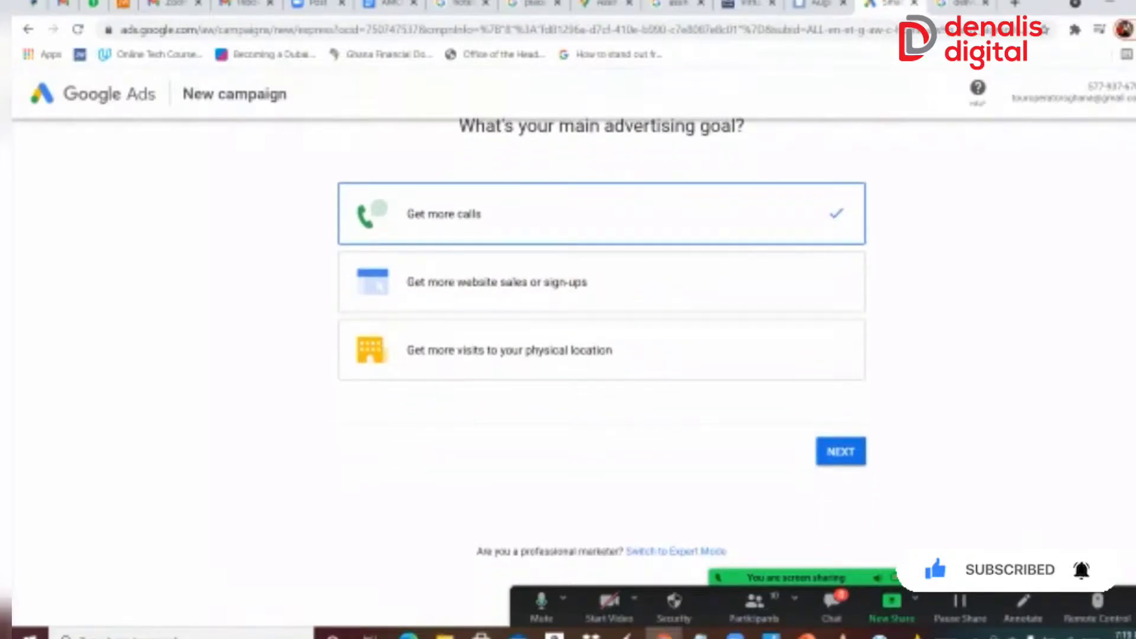
{"action": "scroll", "coordinate": [601, 331], "scroll_direction": "up", "scroll_amount": 1}
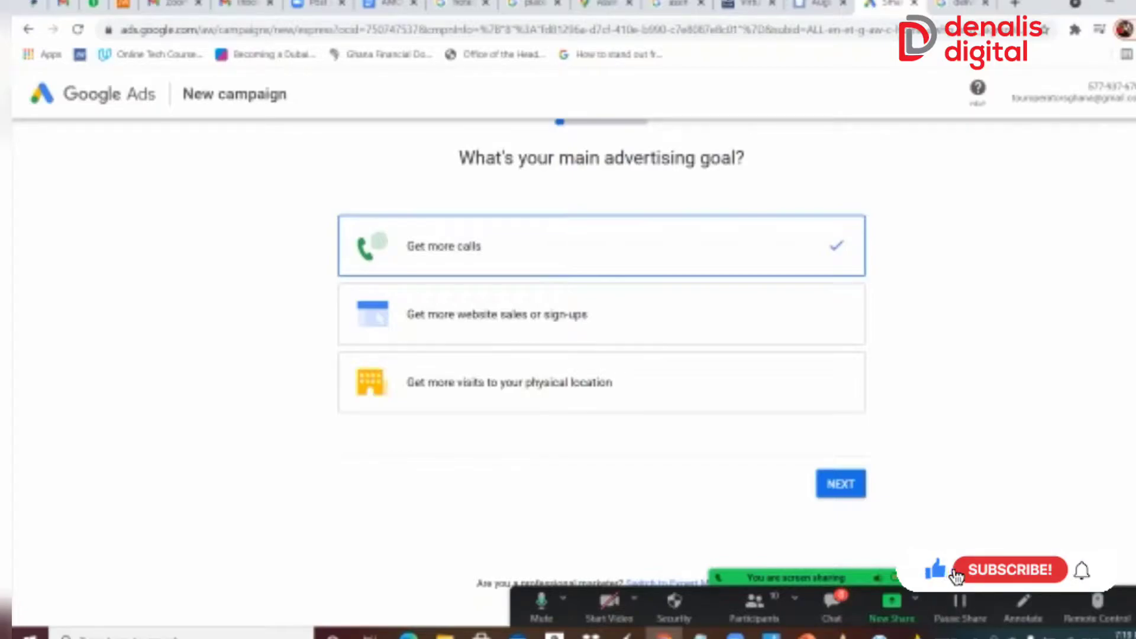
{"action": "scroll", "coordinate": [601, 355], "scroll_direction": "down", "scroll_amount": 1}
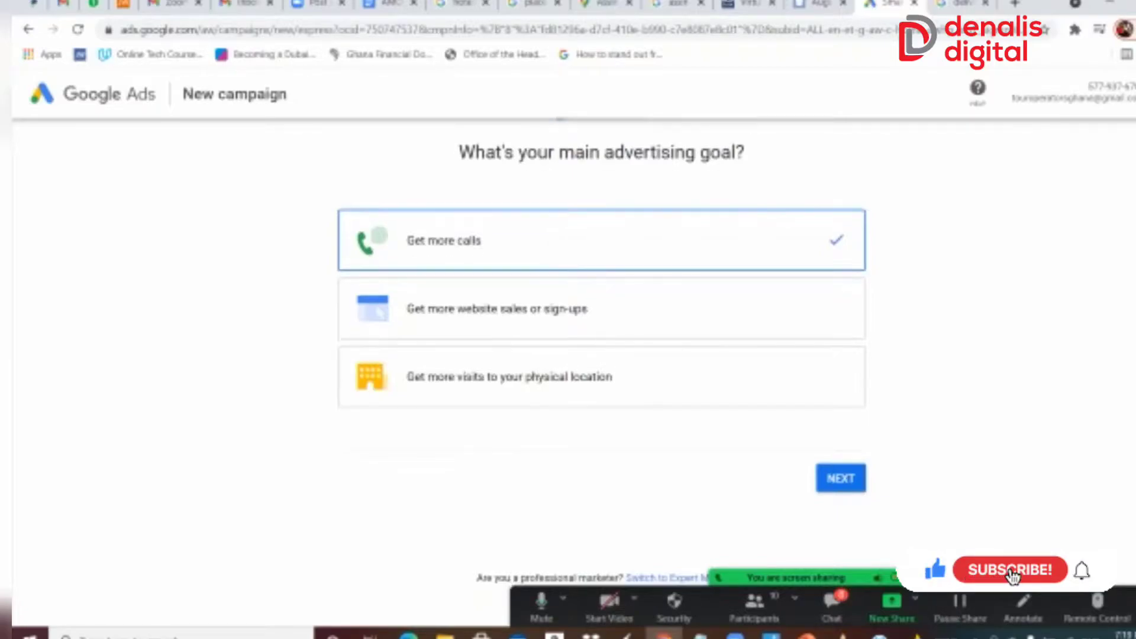
{"action": "scroll", "coordinate": [601, 355], "scroll_direction": "down", "scroll_amount": 2}
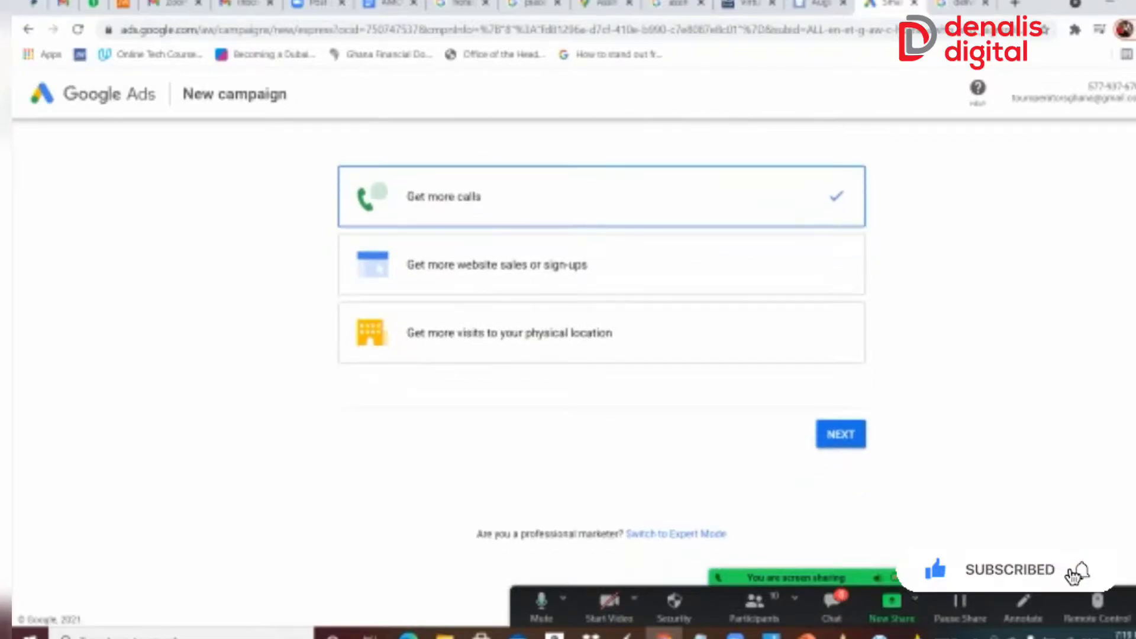
{"action": "left_click", "coordinate": [676, 535]}
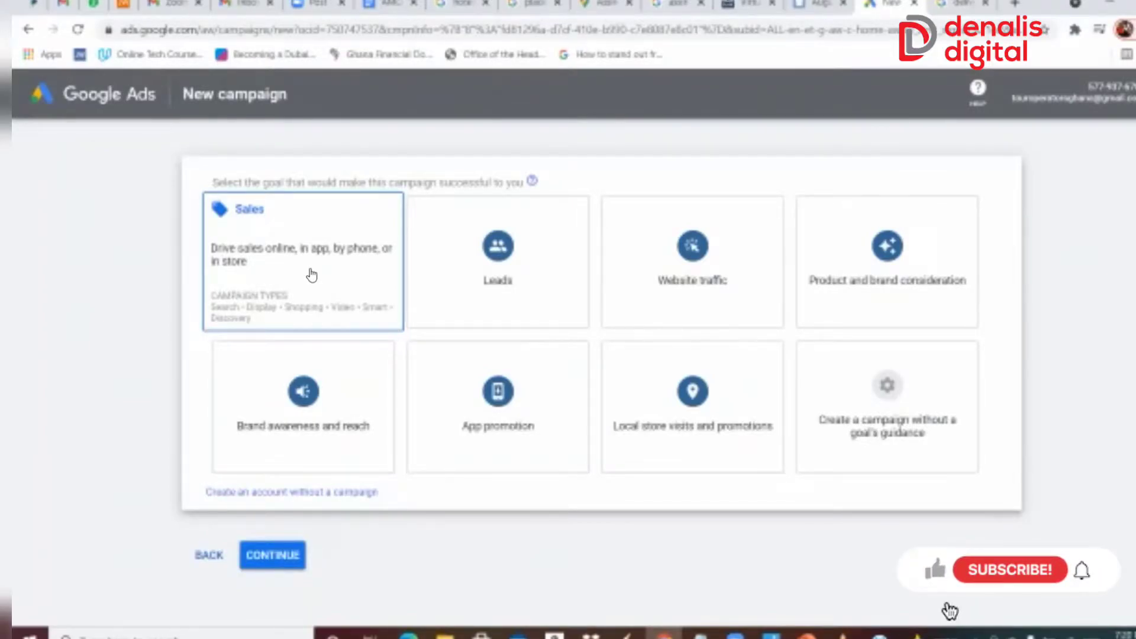
Choose Website traffic as the campaign goal and Search as the campaign type
{"action": "left_click", "coordinate": [453, 257]}
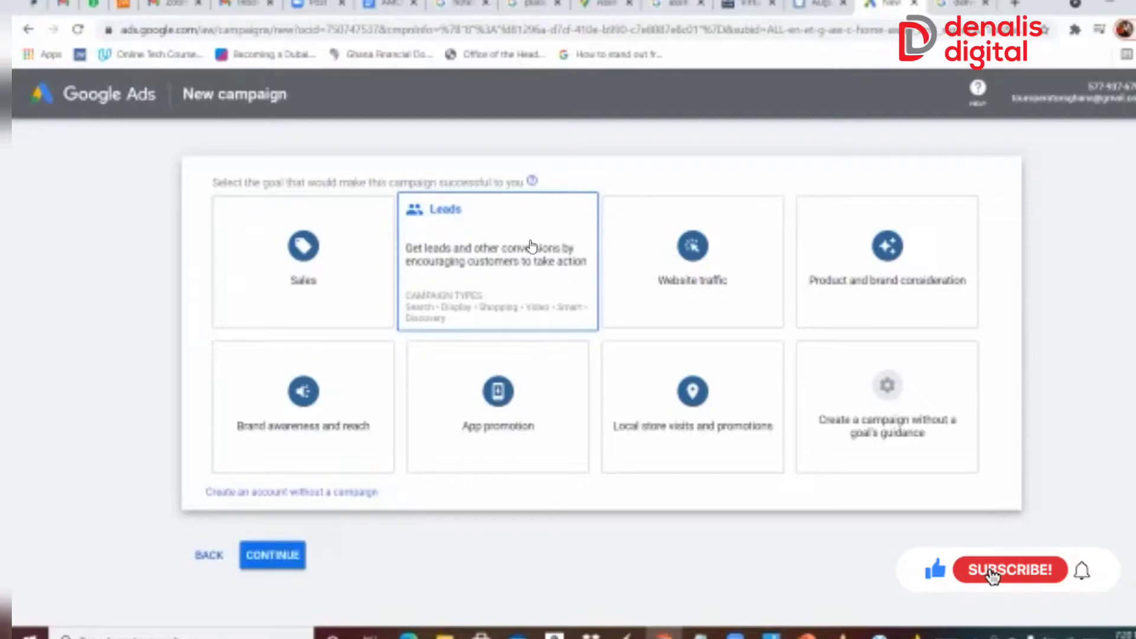
{"action": "left_click", "coordinate": [654, 272]}
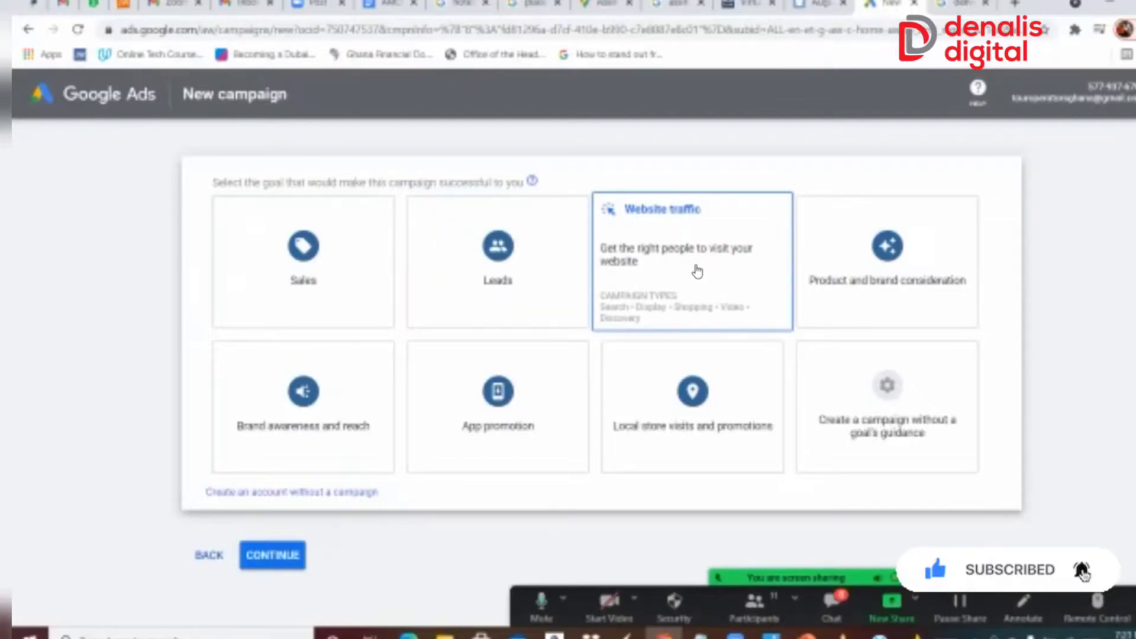
{"action": "left_click", "coordinate": [723, 284]}
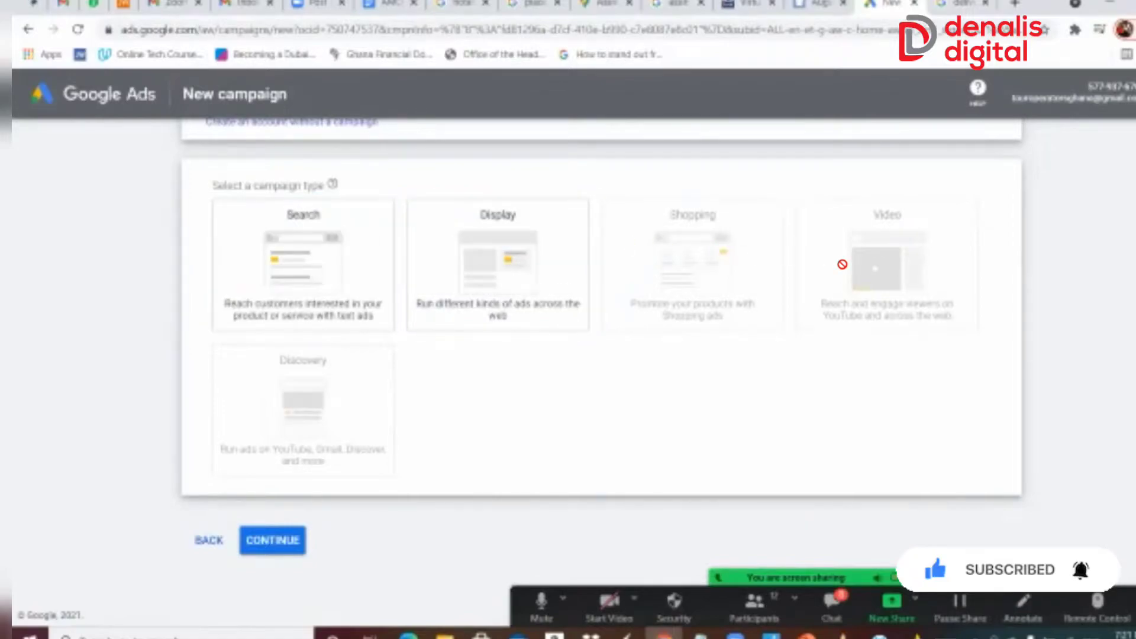
{"action": "left_click", "coordinate": [742, 319]}
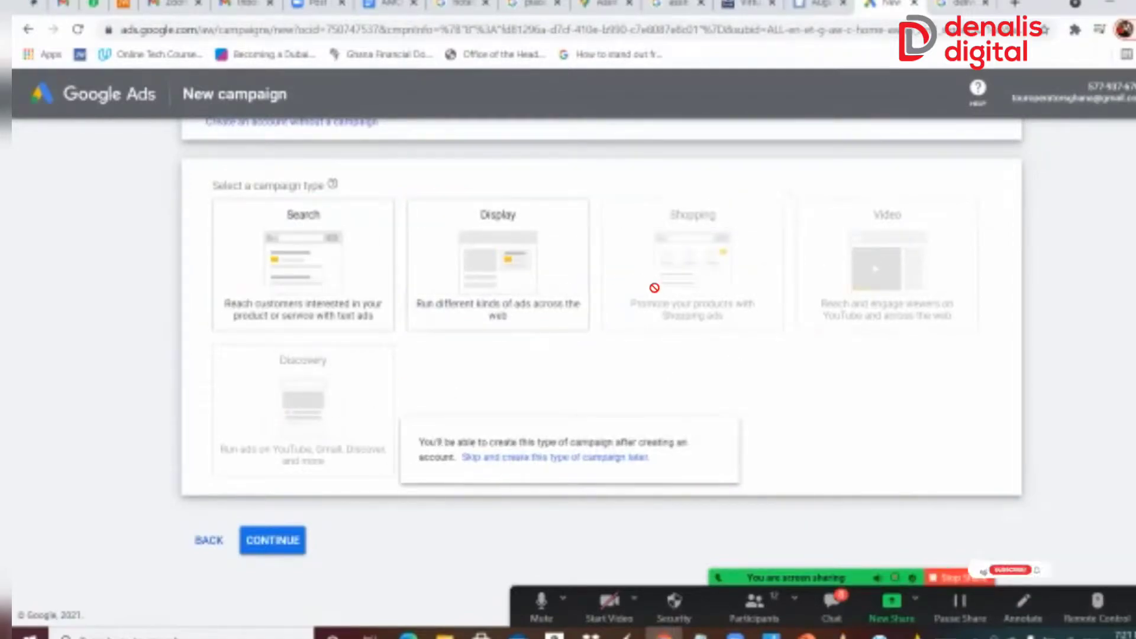
{"action": "left_click", "coordinate": [291, 254]}
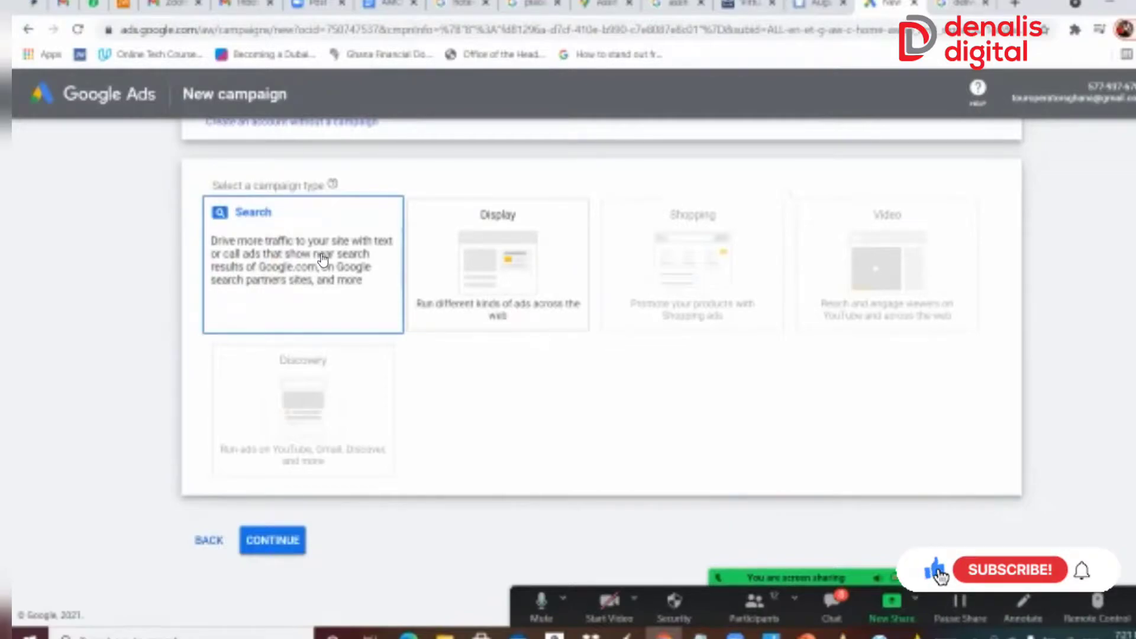
{"action": "scroll", "coordinate": [322, 236], "scroll_direction": "down", "scroll_amount": 5}
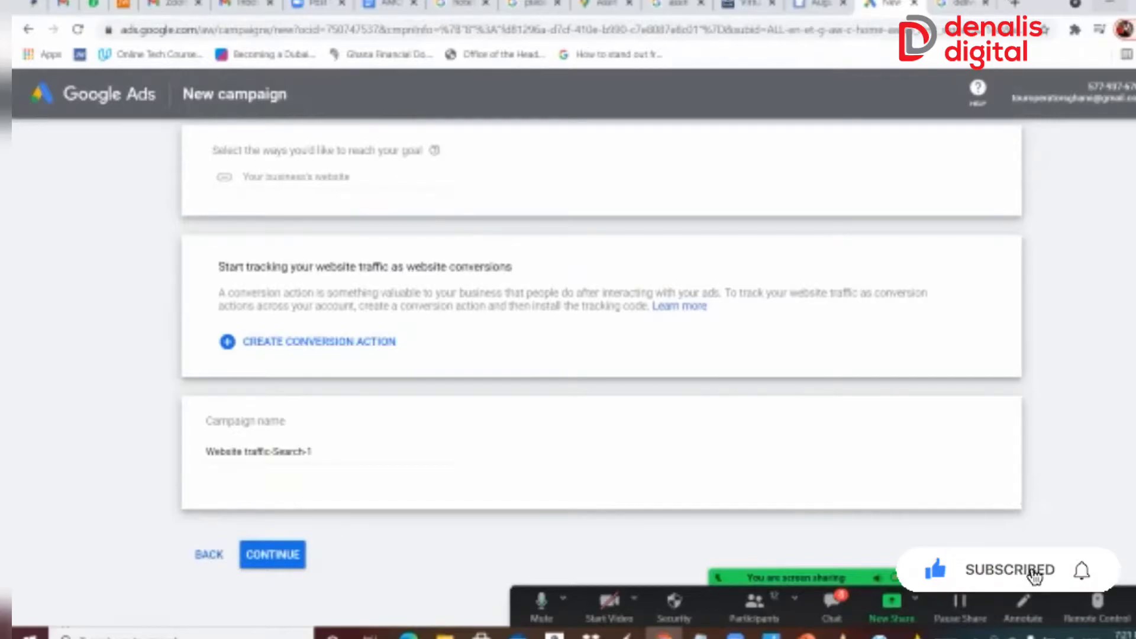
{"action": "left_click", "coordinate": [966, 5]}
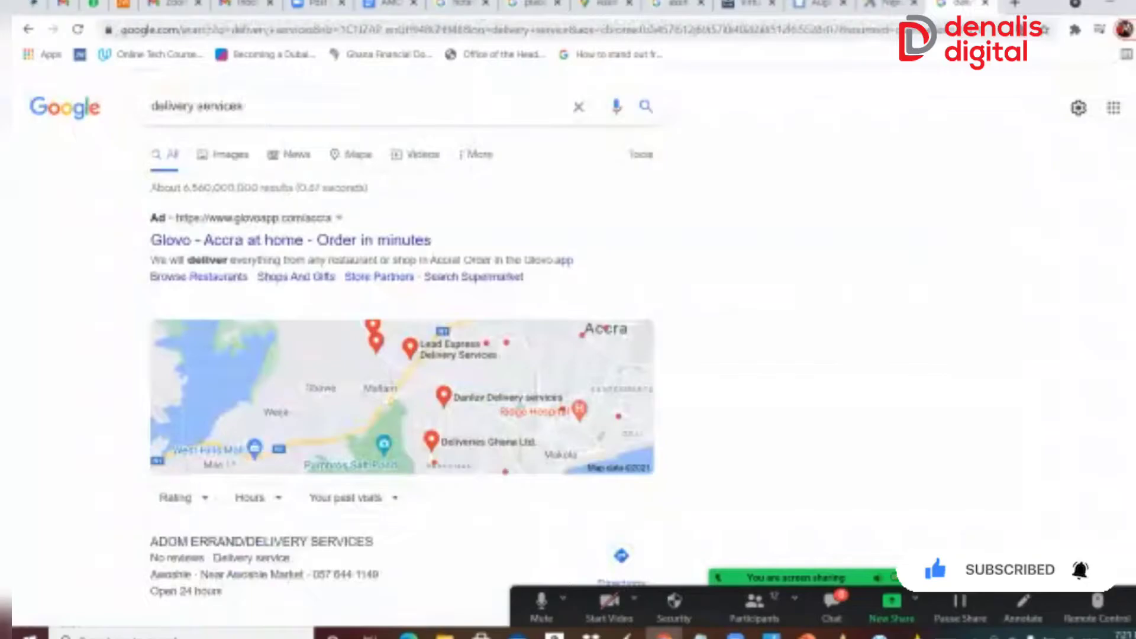
{"action": "left_click", "coordinate": [509, 29]}
{"action": "type", "text": "www"}
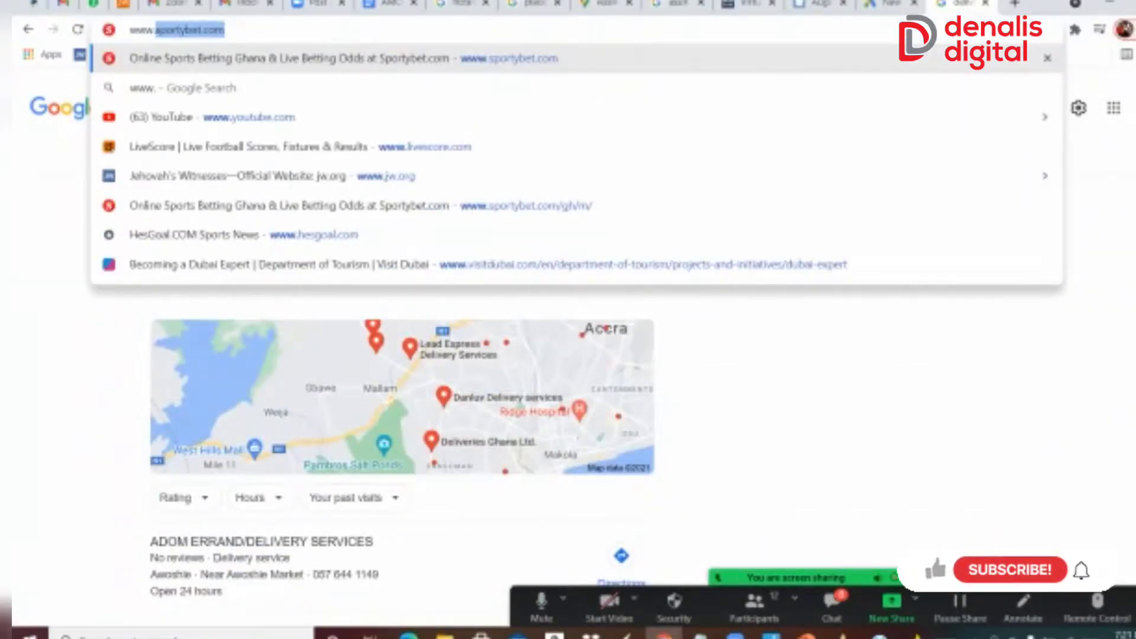
{"action": "type", "text": ".tour"}
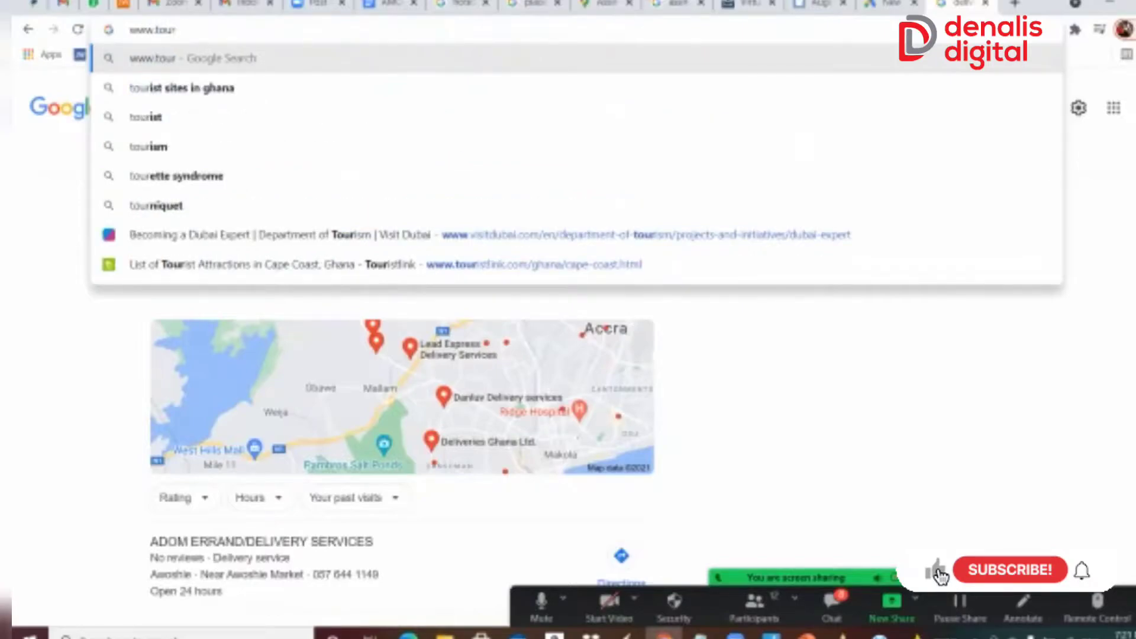
{"action": "type", "text": "op"}
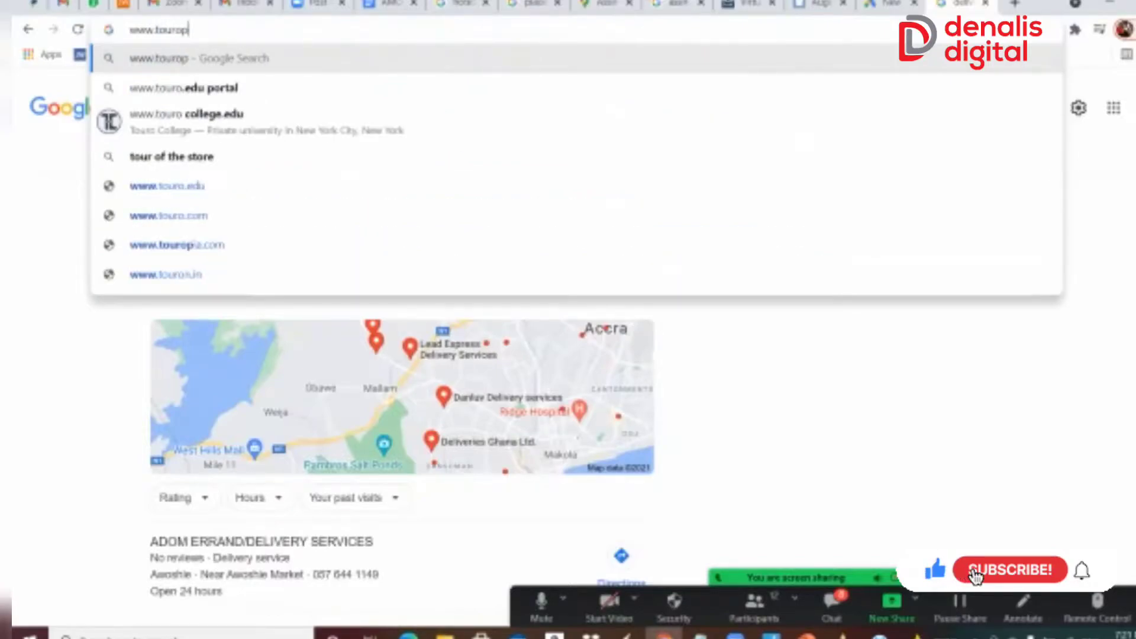
{"action": "type", "text": "erators"}
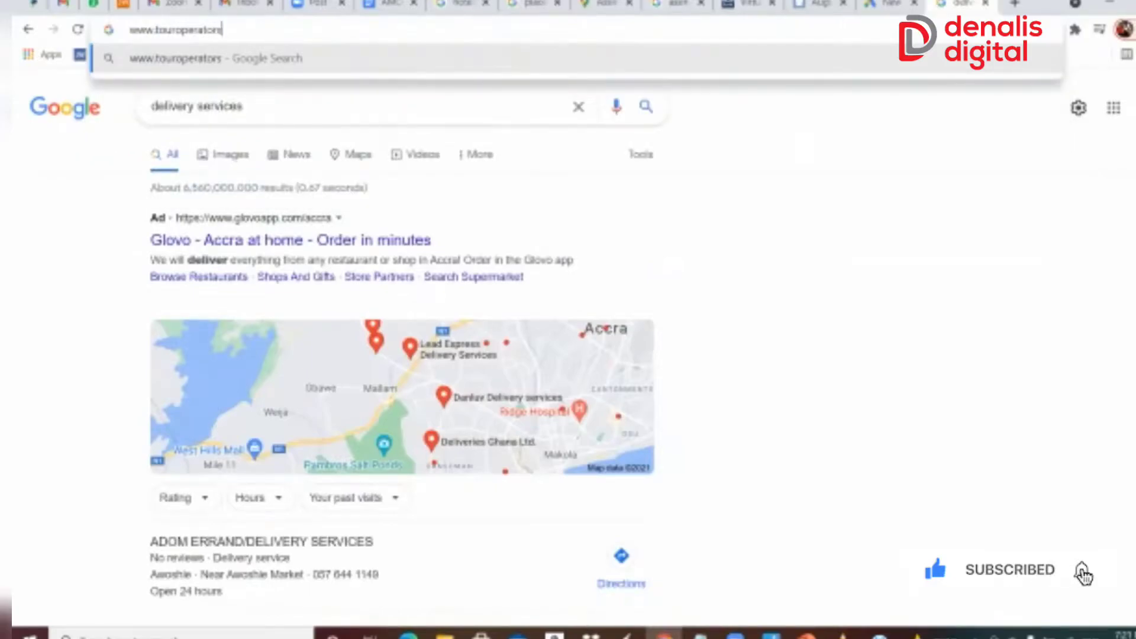
{"action": "type", "text": "."}
{"action": "type", "text": "org"}
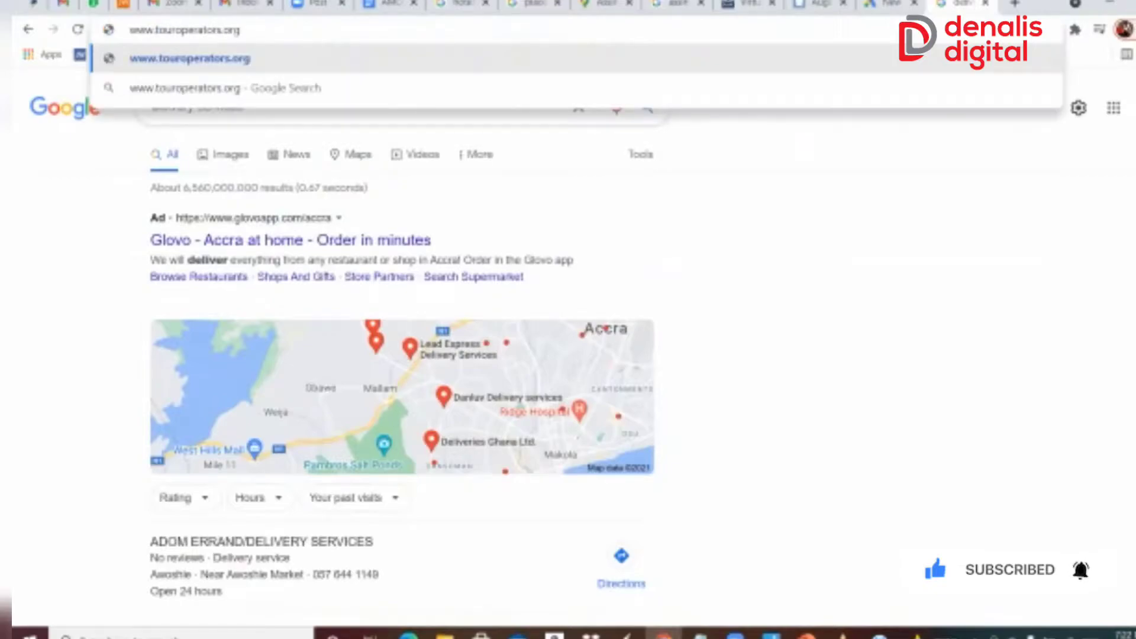
{"action": "key", "text": "Return"}
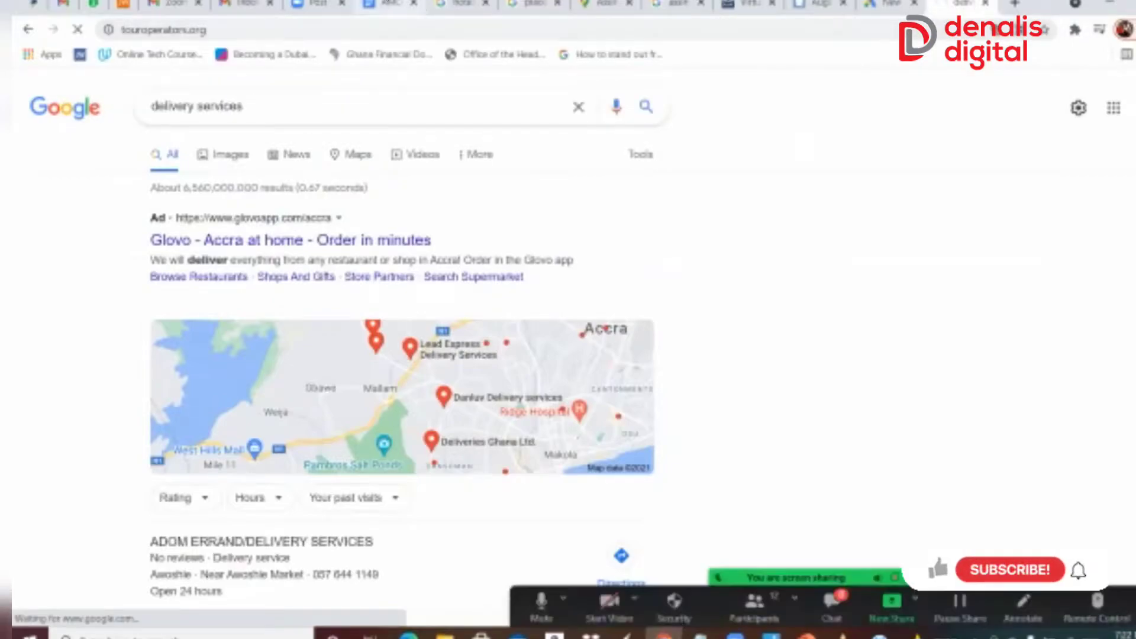
{"action": "left_click", "coordinate": [187, 30]}
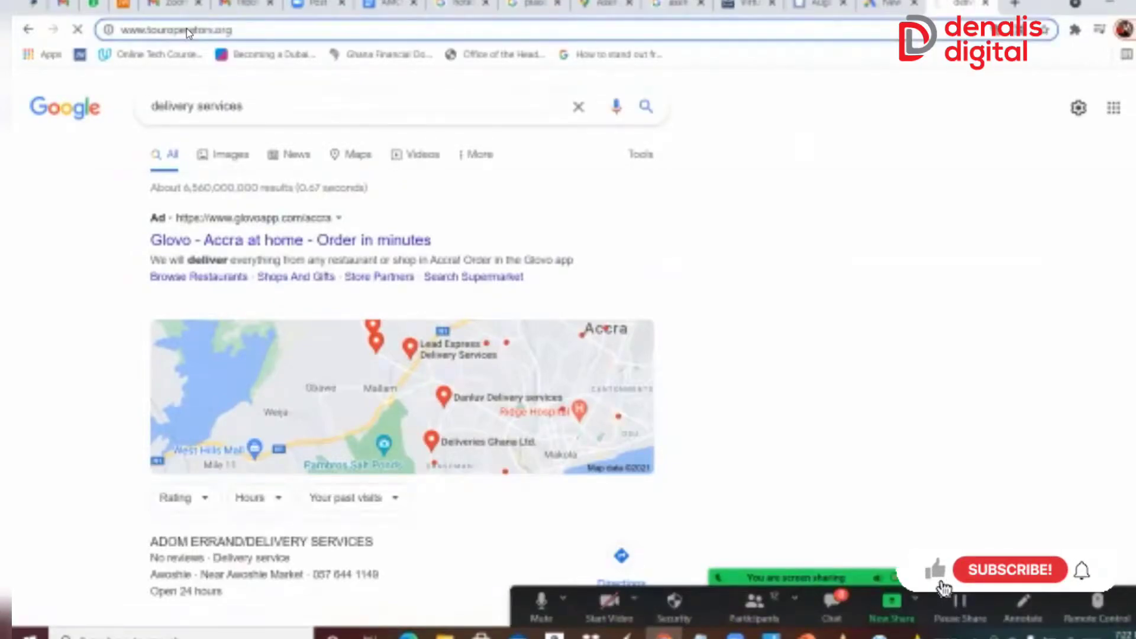
{"action": "left_click", "coordinate": [186, 29]}
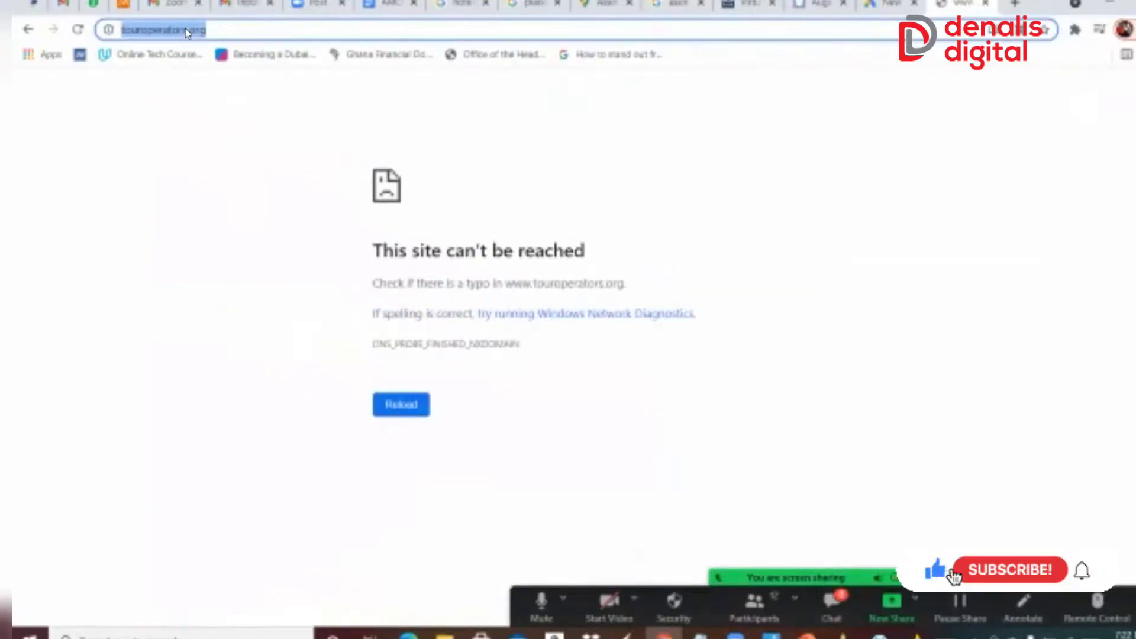
{"action": "left_click", "coordinate": [186, 29]}
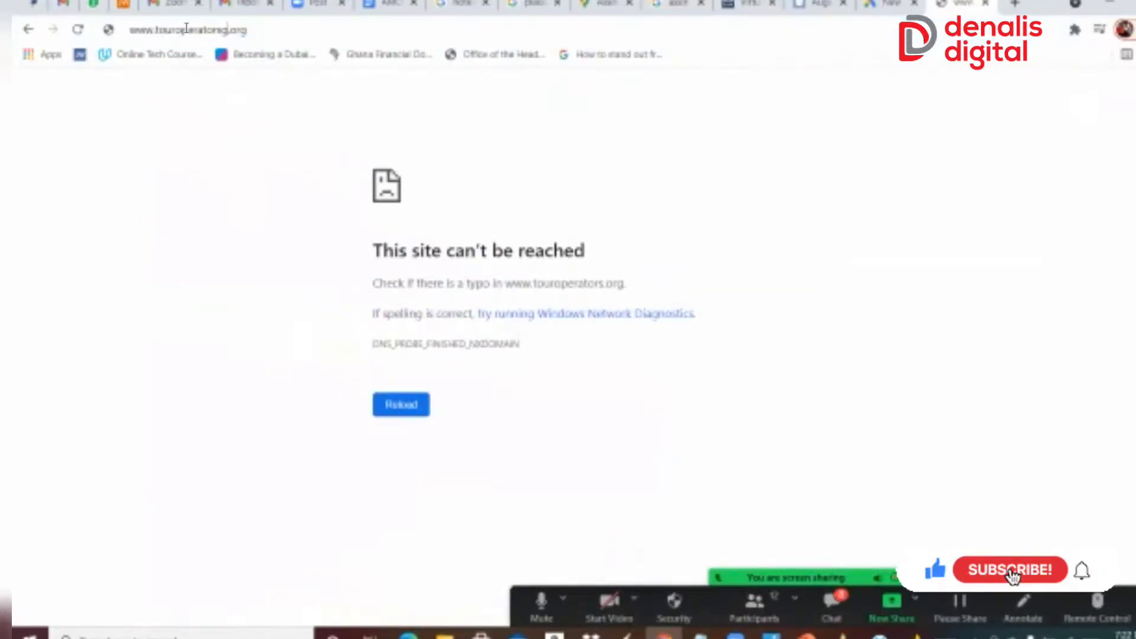
{"action": "type", "text": "gh"}
{"action": "key", "text": "Return"}
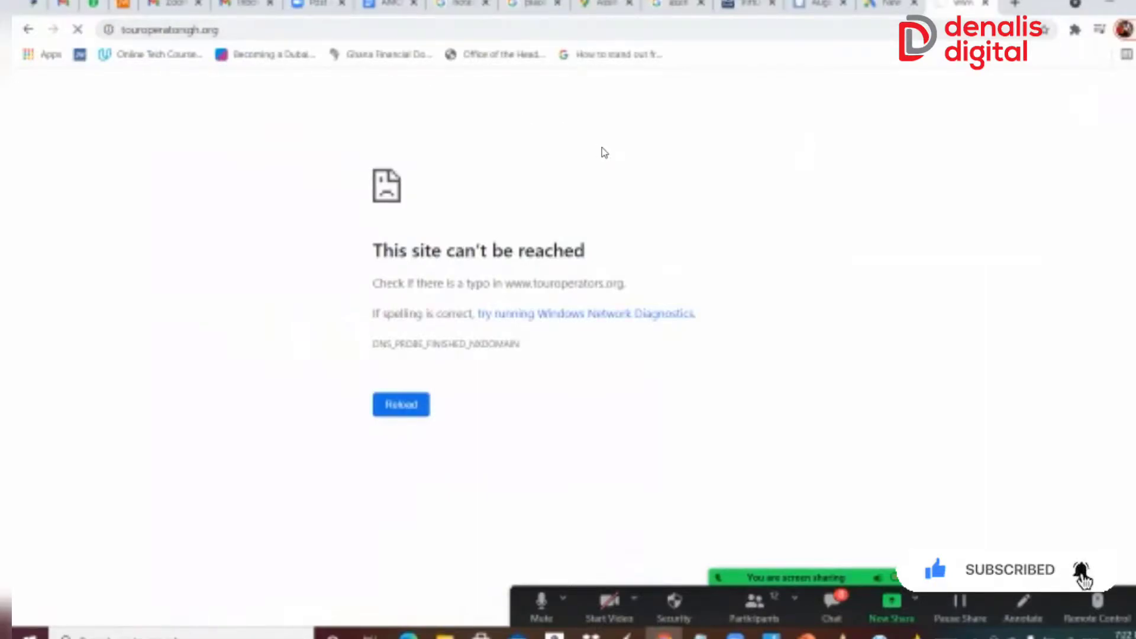
Copy the loaded site's address and paste it as the business website in the new Google Ads campaign
{"action": "left_click", "coordinate": [287, 28]}
{"action": "key", "text": "ctrl+c"}
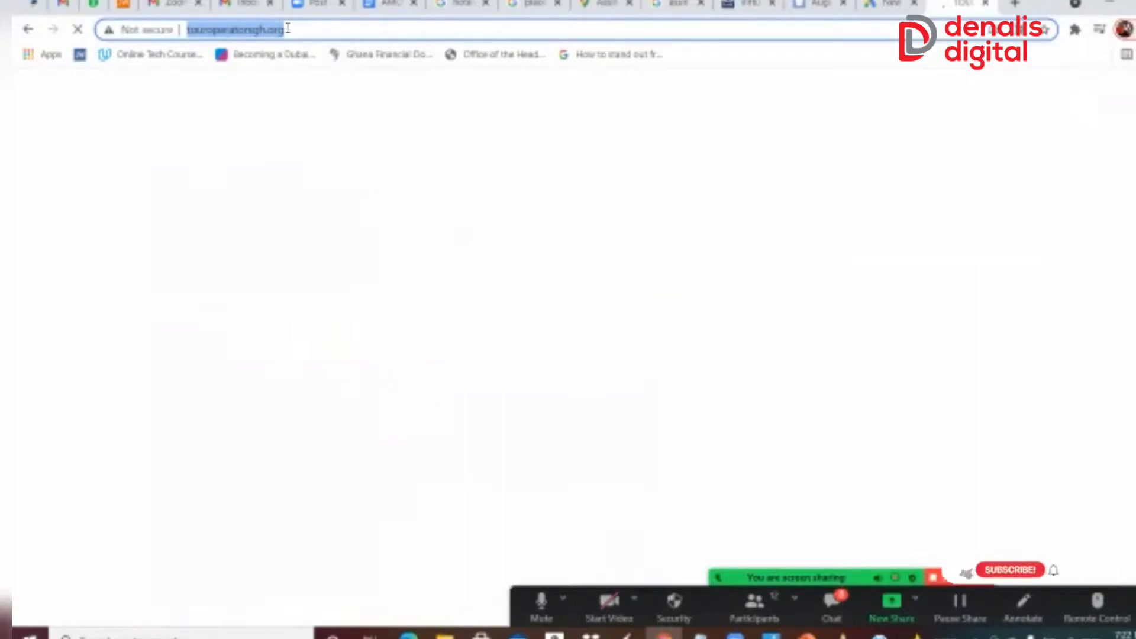
{"action": "left_click", "coordinate": [903, 3]}
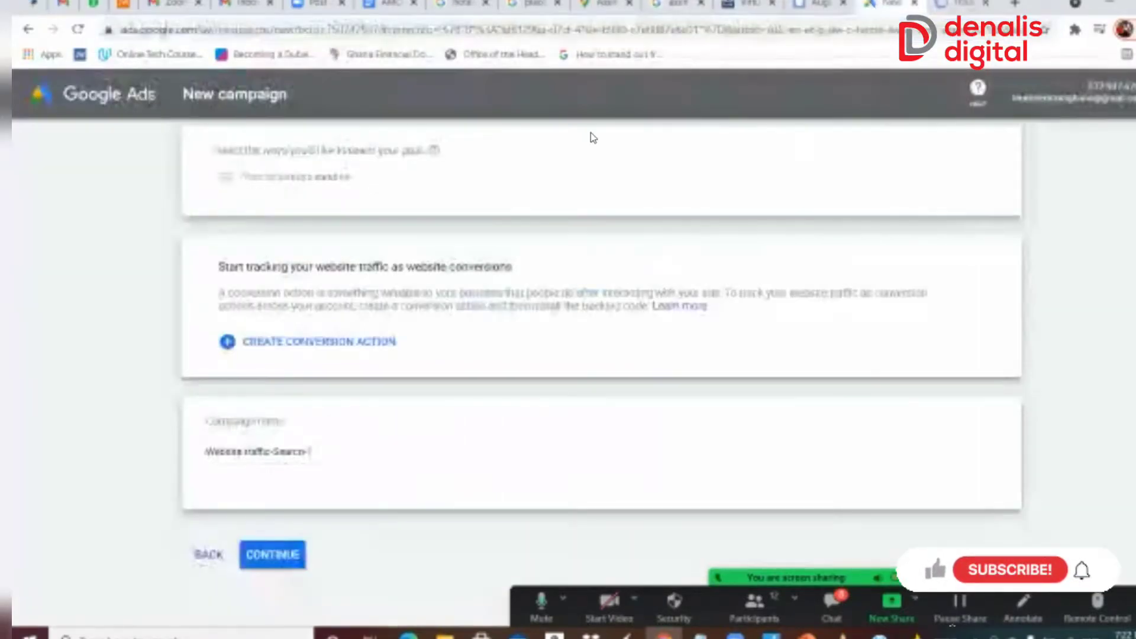
{"action": "key", "text": "ctrl+v"}
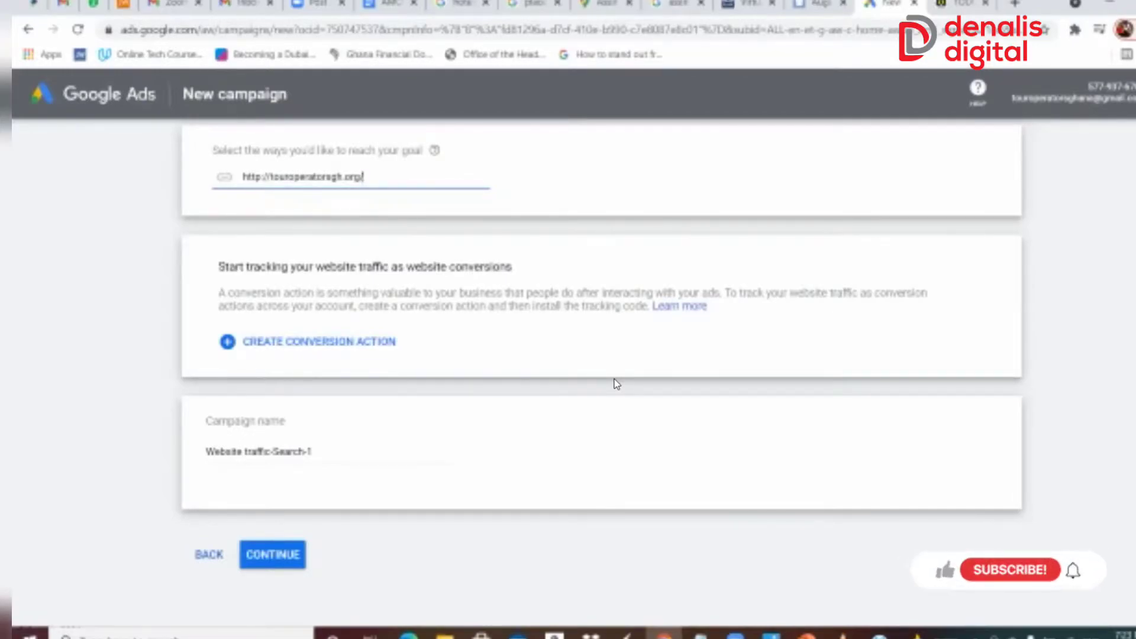
Name the campaign Website traffic-Search-1 Aug 2 and continue to the campaign settings
{"action": "left_click", "coordinate": [331, 448]}
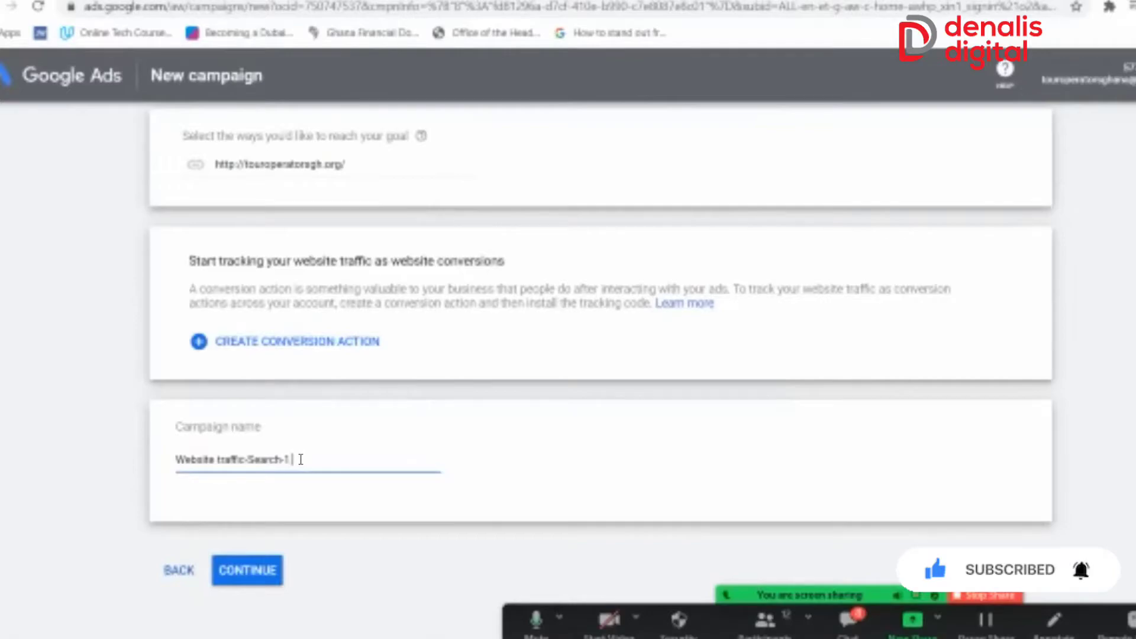
{"action": "type", "text": "J"}
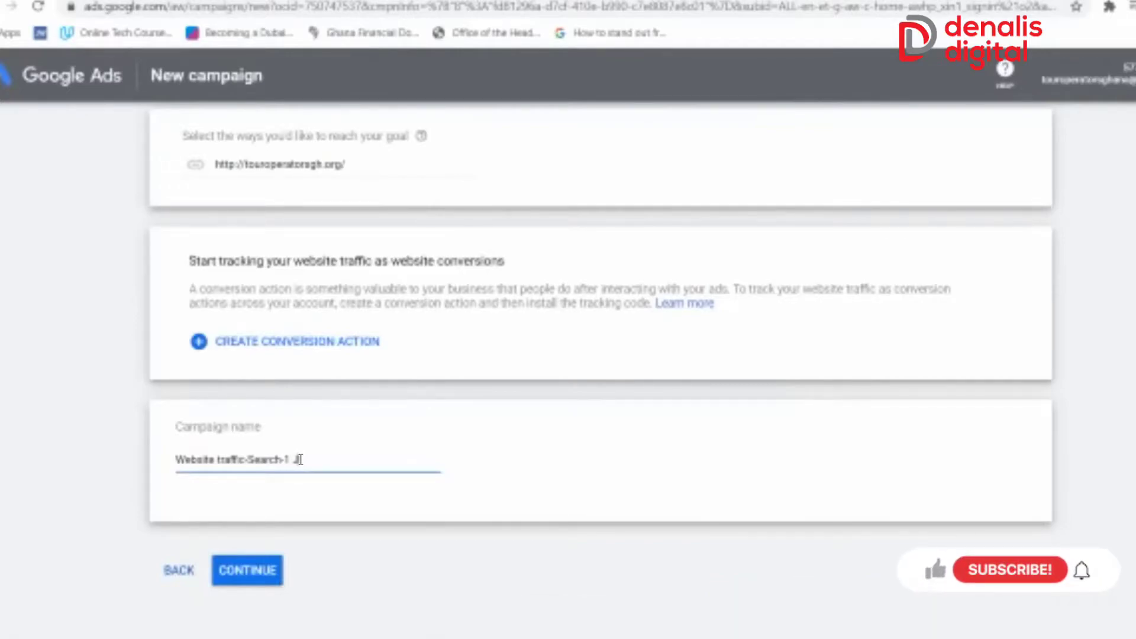
{"action": "type", "text": "ccug 2"}
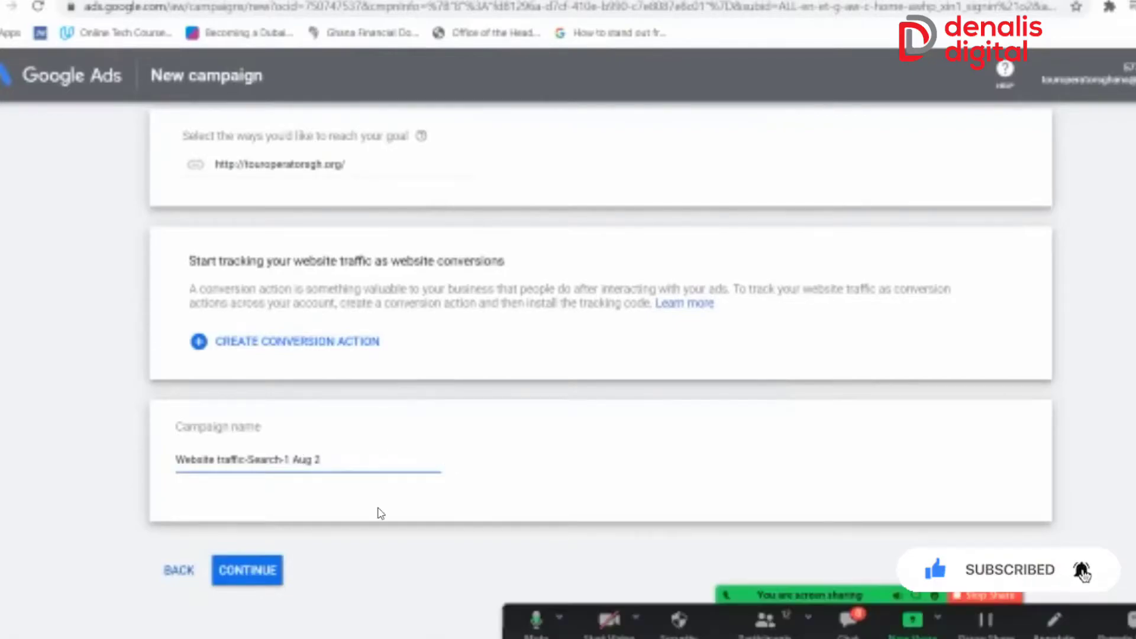
{"action": "left_click", "coordinate": [273, 576]}
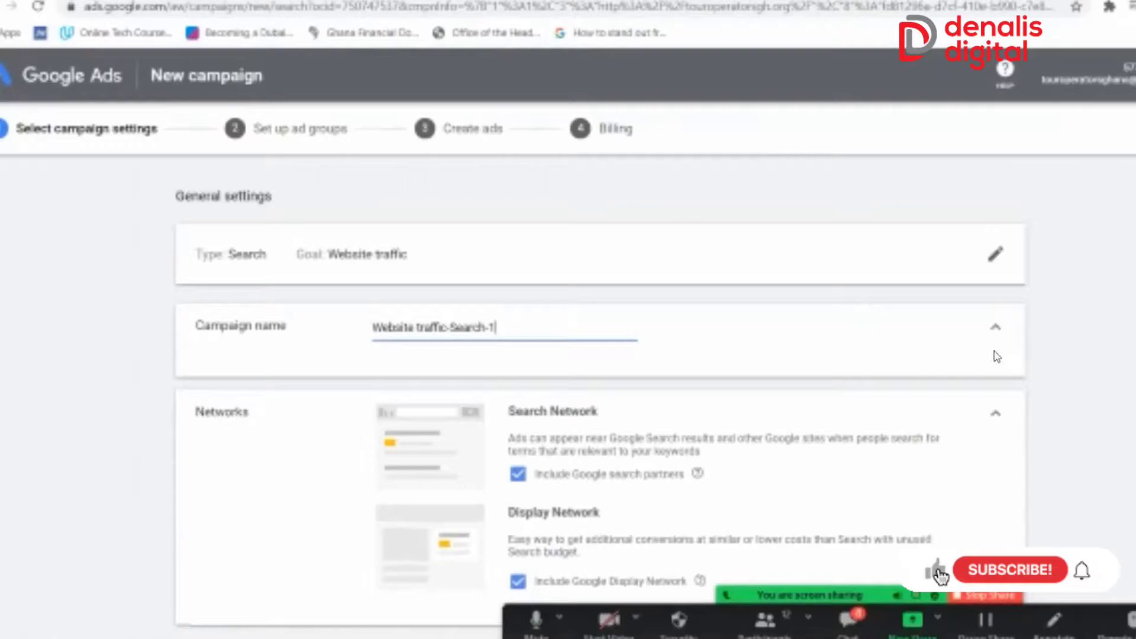
Set the campaign name to Website traffic-Search-1 Aug 2nd in the general settings, and turn the Google Display Network off and back on
{"action": "type", "text": "Aug 2nd"}
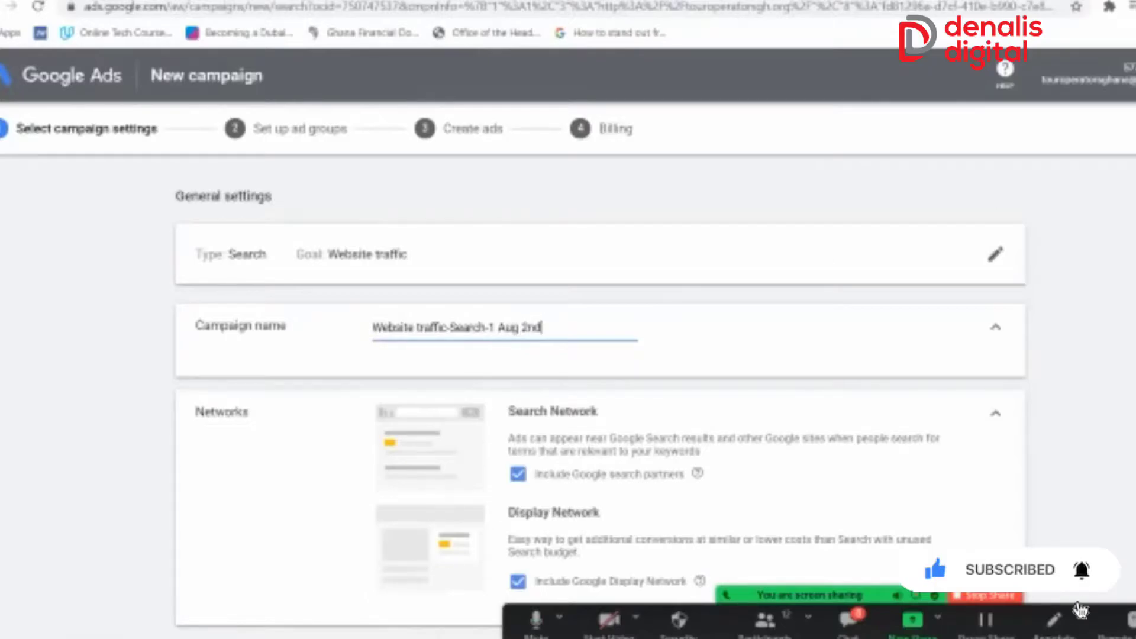
{"action": "scroll", "coordinate": [600, 354], "scroll_direction": "down", "scroll_amount": 2}
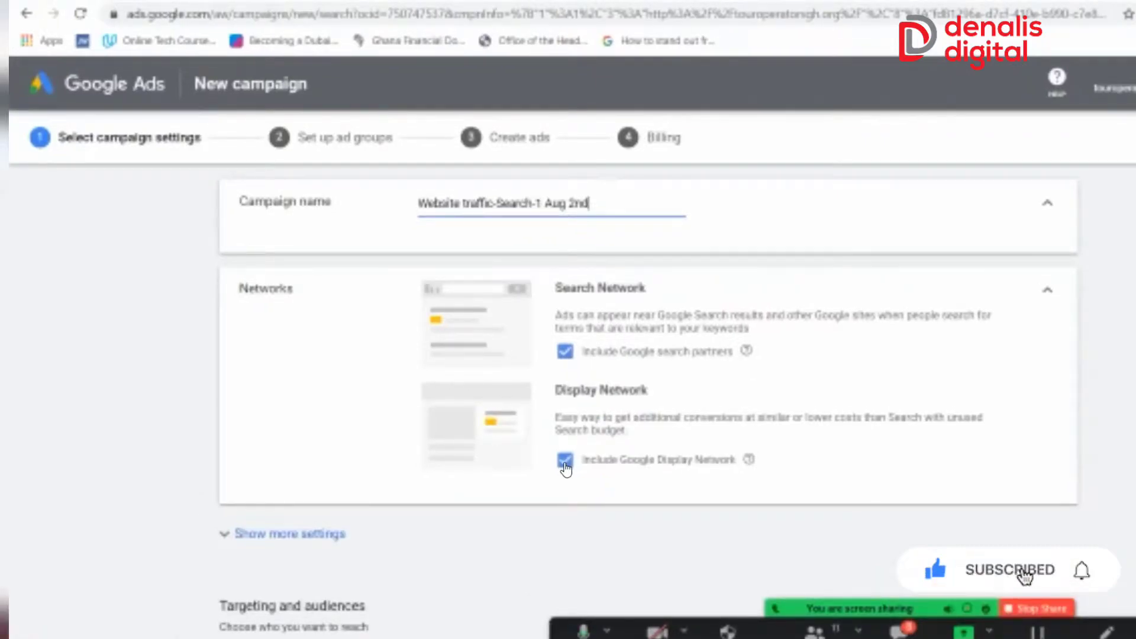
{"action": "left_click", "coordinate": [565, 461]}
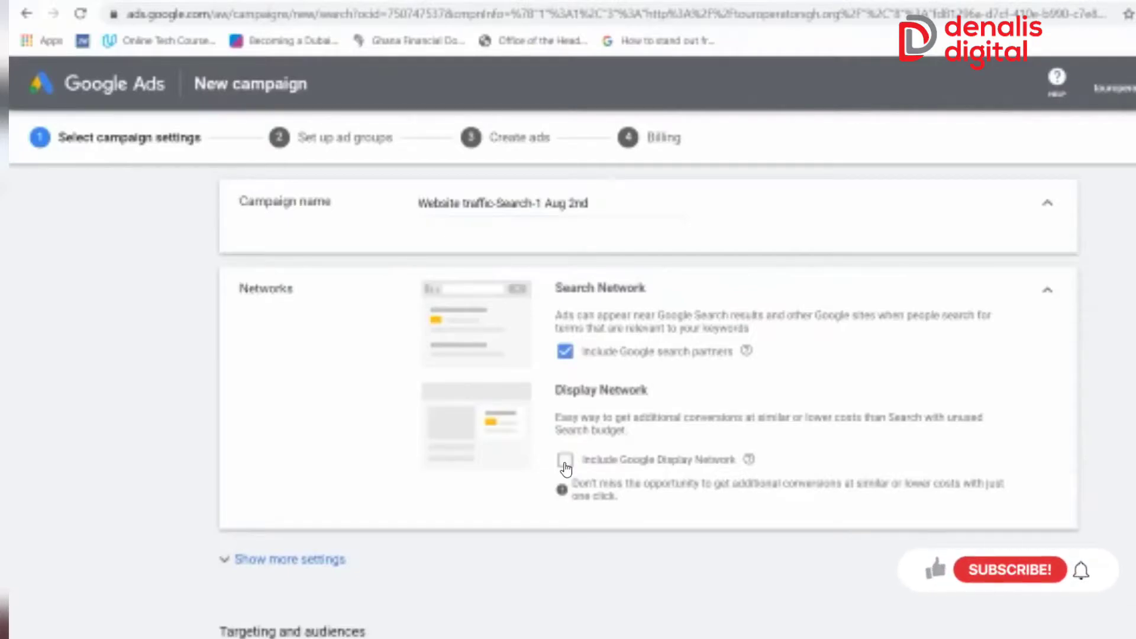
{"action": "left_click", "coordinate": [565, 462]}
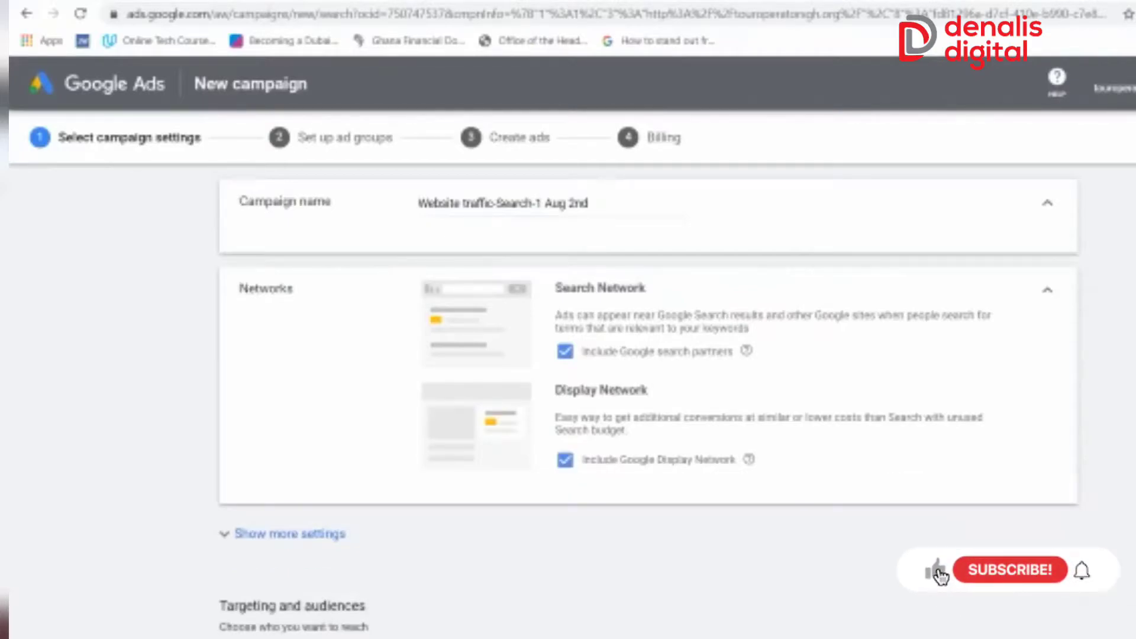
Show the additional campaign settings and expand the start and end dates
{"action": "scroll", "coordinate": [1070, 264], "scroll_direction": "down", "scroll_amount": 3}
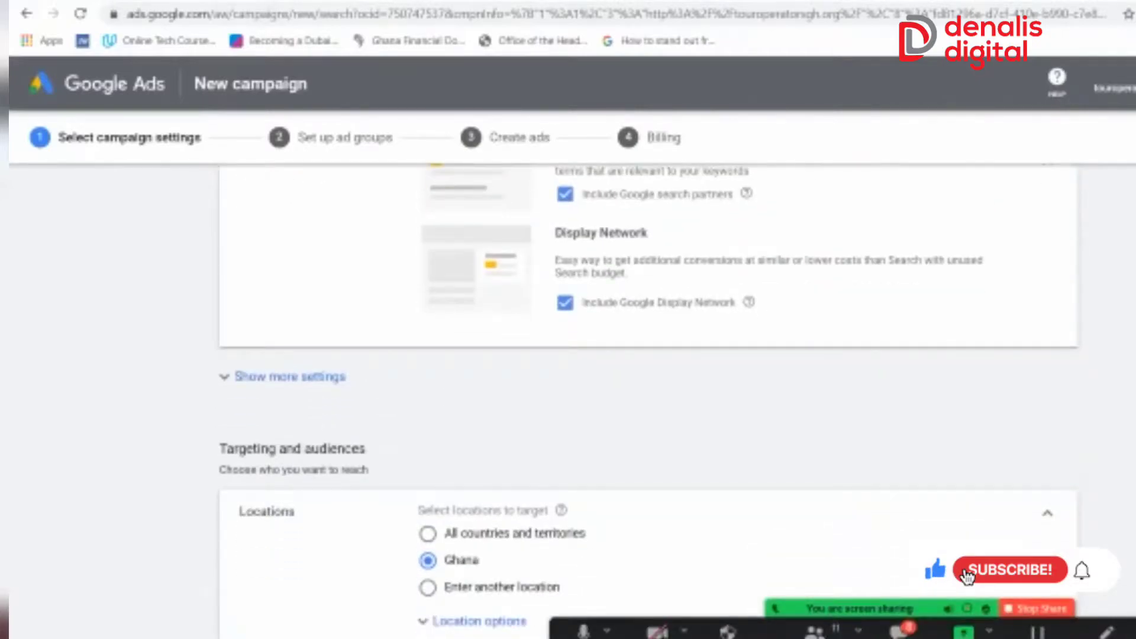
{"action": "left_click", "coordinate": [282, 382]}
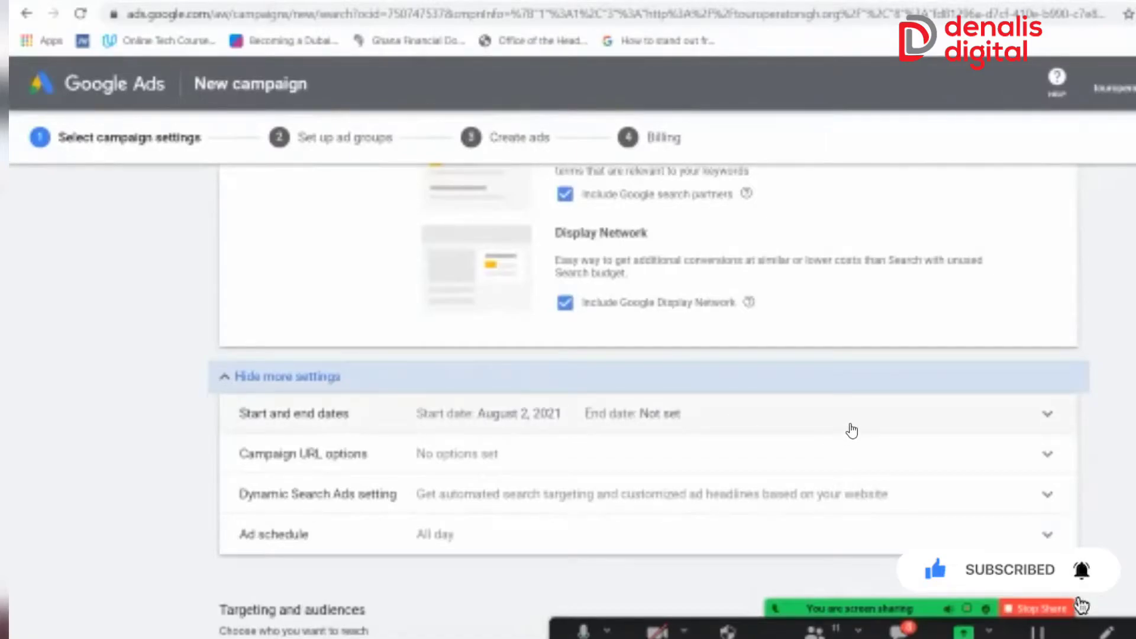
{"action": "left_click", "coordinate": [1021, 423]}
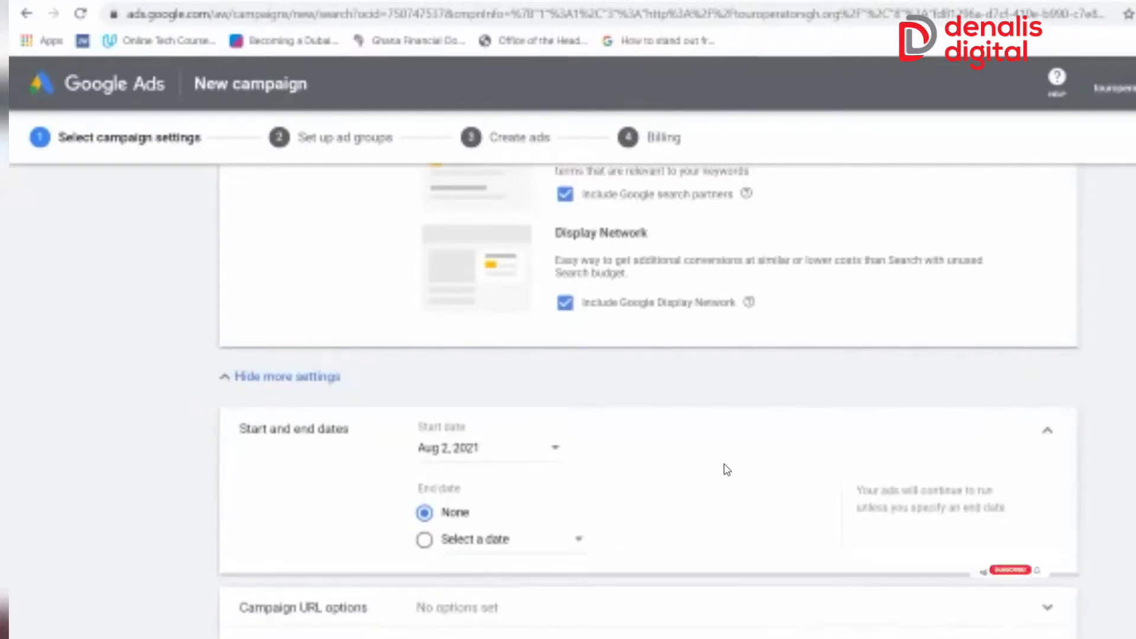
Try an end date of Aug 31, 2021 for the campaign, and set the end date back to None
{"action": "left_click", "coordinate": [572, 537]}
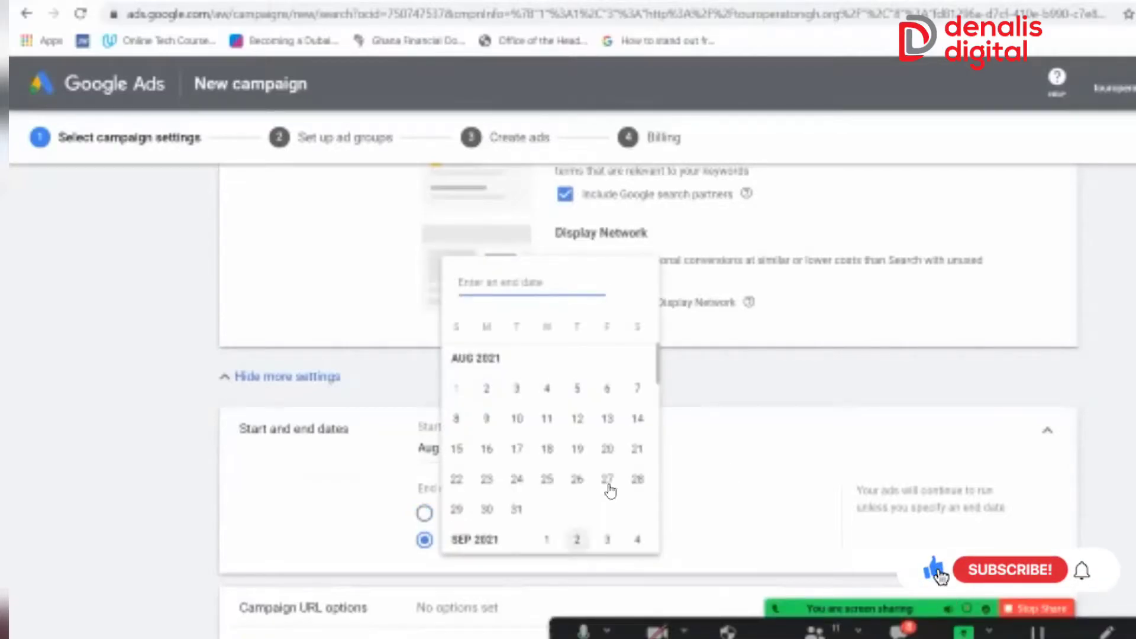
{"action": "left_click", "coordinate": [523, 508]}
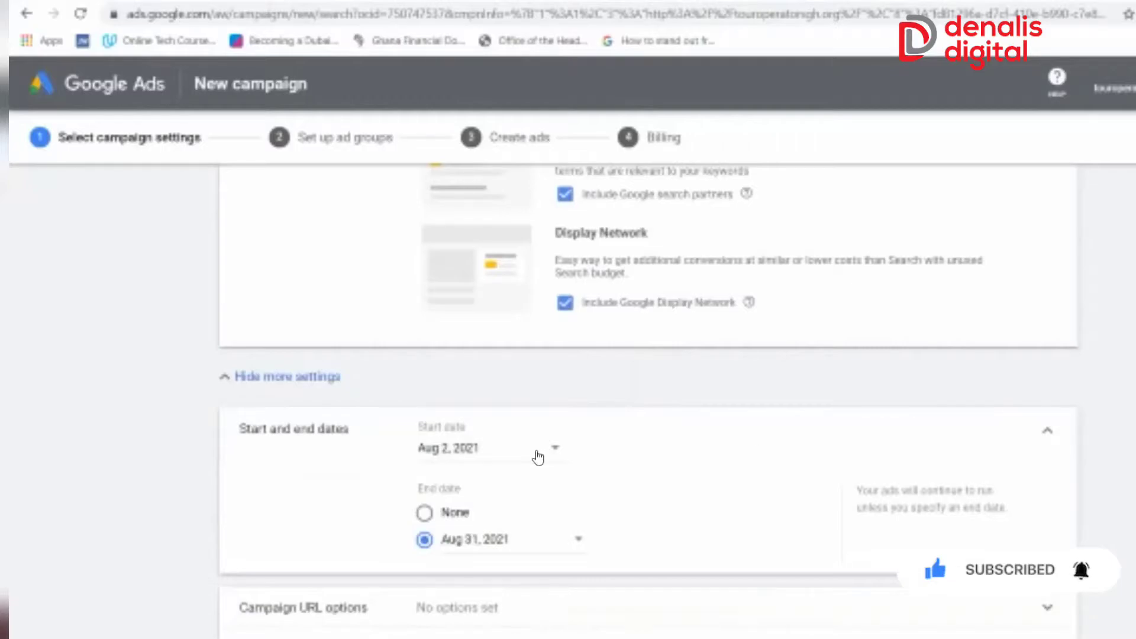
{"action": "left_click", "coordinate": [425, 512]}
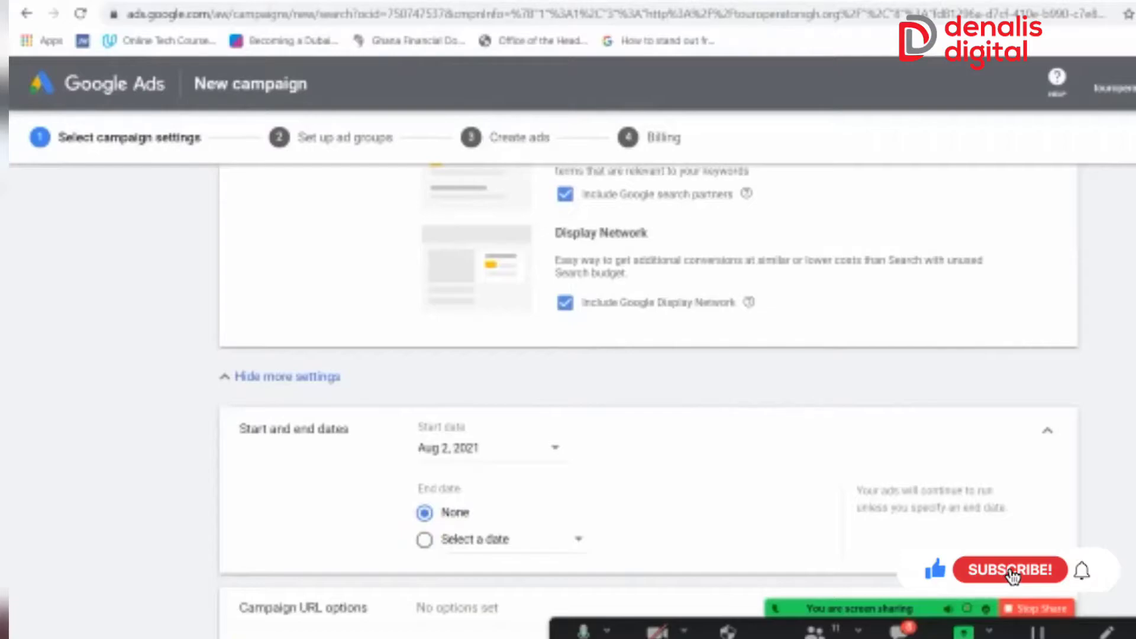
Expand and review the Dynamic Search Ads setting and the campaign URL options
{"action": "scroll", "coordinate": [648, 398], "scroll_direction": "down", "scroll_amount": 4}
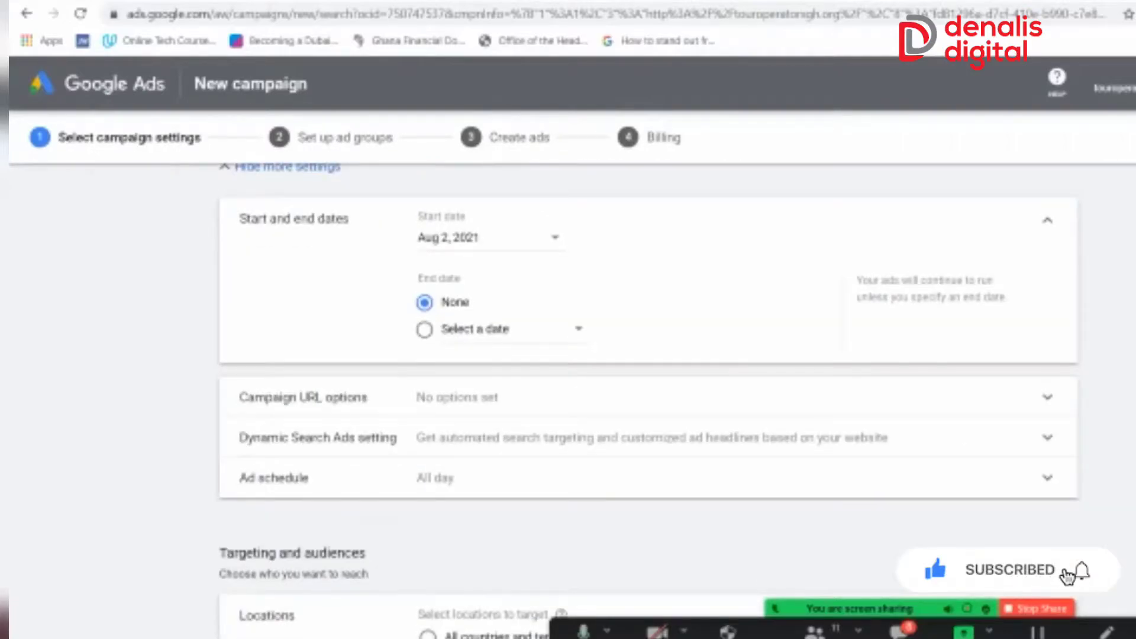
{"action": "scroll", "coordinate": [648, 398], "scroll_direction": "down", "scroll_amount": 1}
{"action": "scroll", "coordinate": [648, 398], "scroll_direction": "down", "scroll_amount": 1}
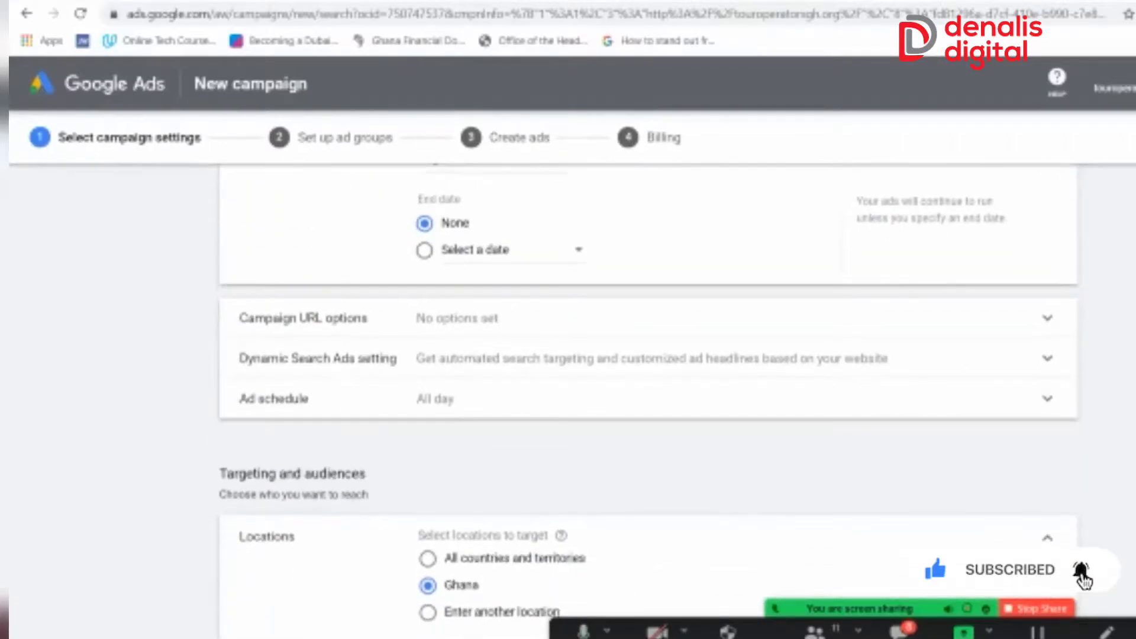
{"action": "scroll", "coordinate": [649, 398], "scroll_direction": "down", "scroll_amount": 1}
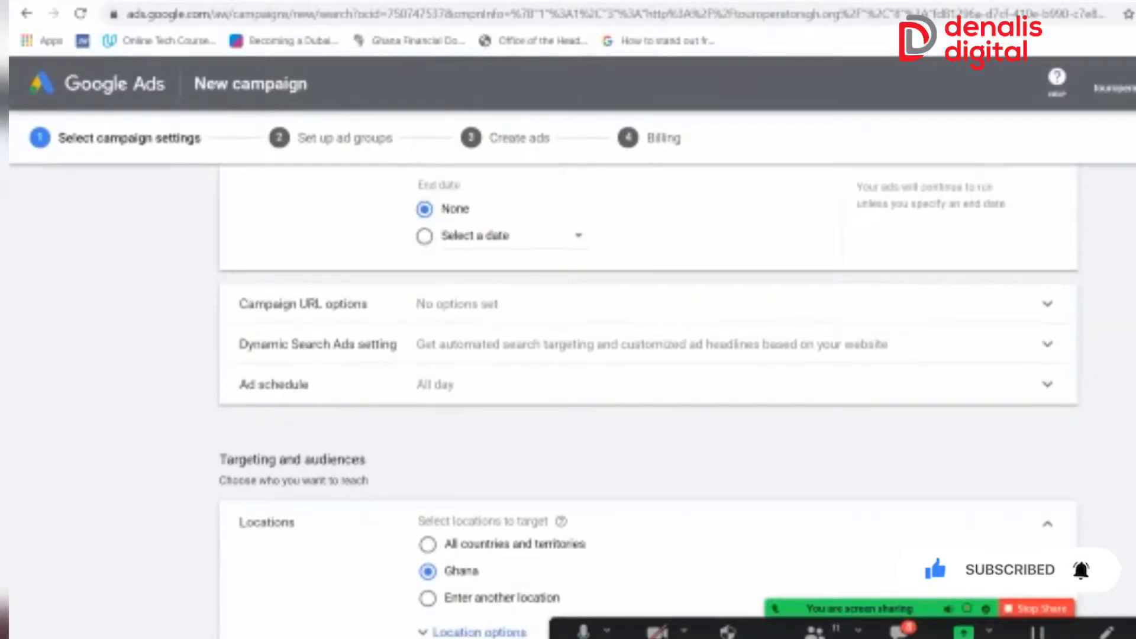
{"action": "scroll", "coordinate": [648, 398], "scroll_direction": "down", "scroll_amount": 1}
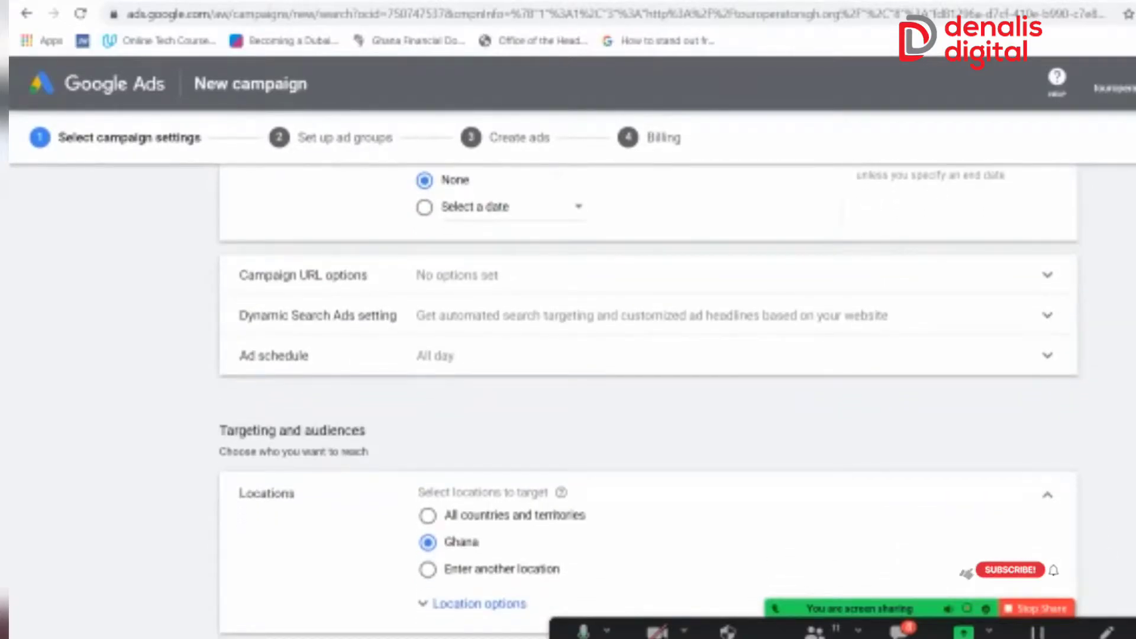
{"action": "scroll", "coordinate": [648, 397], "scroll_direction": "down", "scroll_amount": 1}
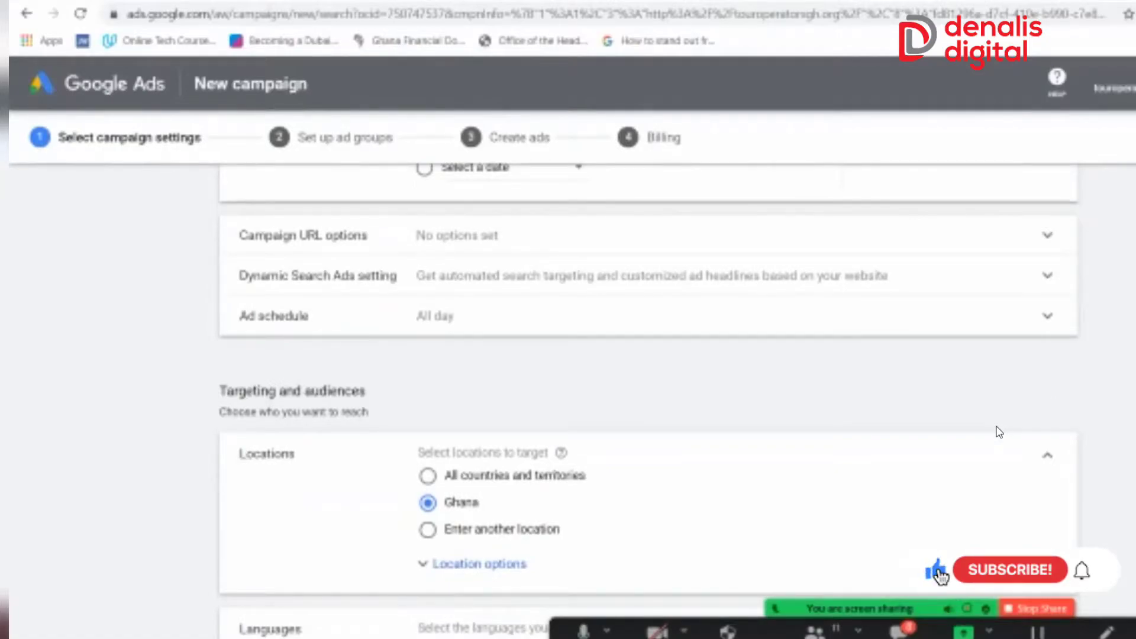
{"action": "left_click", "coordinate": [985, 288]}
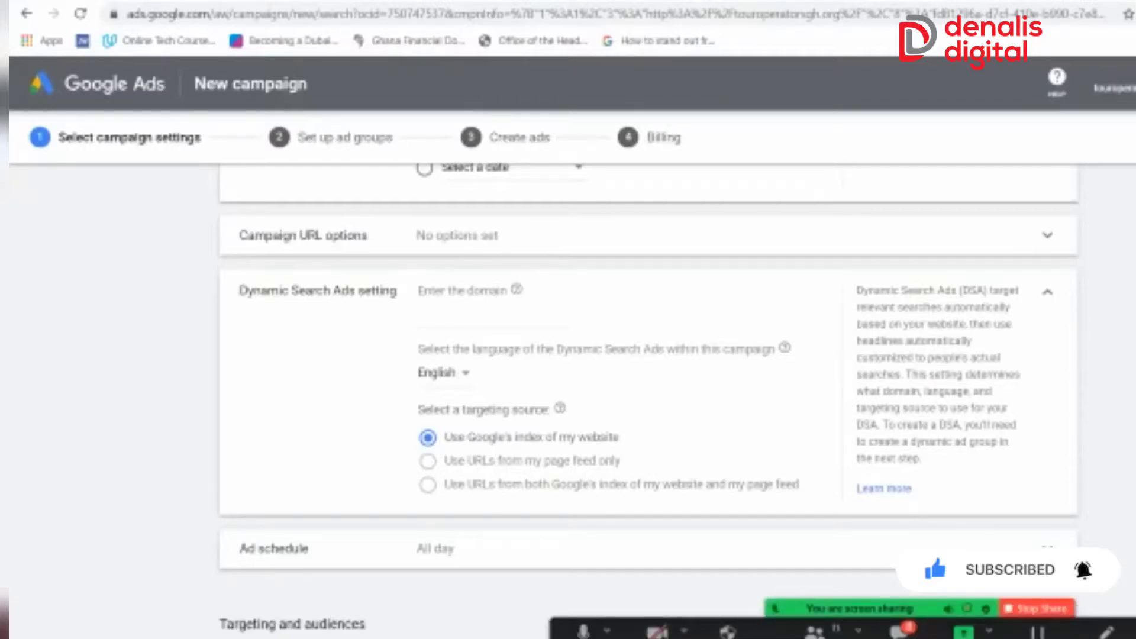
{"action": "scroll", "coordinate": [648, 400], "scroll_direction": "up", "scroll_amount": 3}
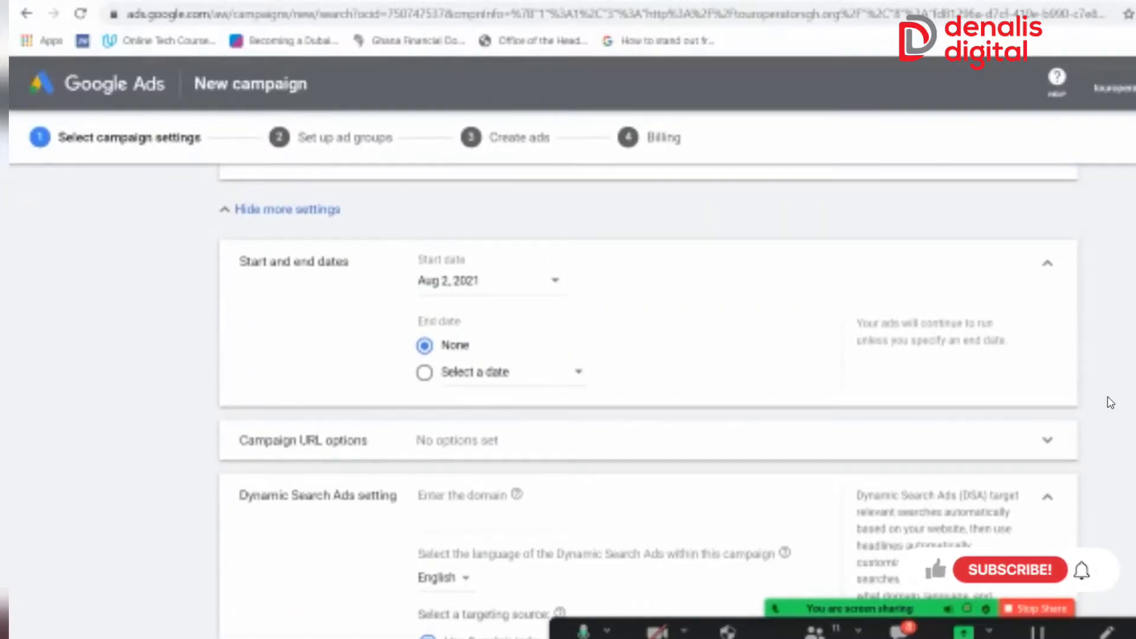
{"action": "left_click", "coordinate": [1045, 449]}
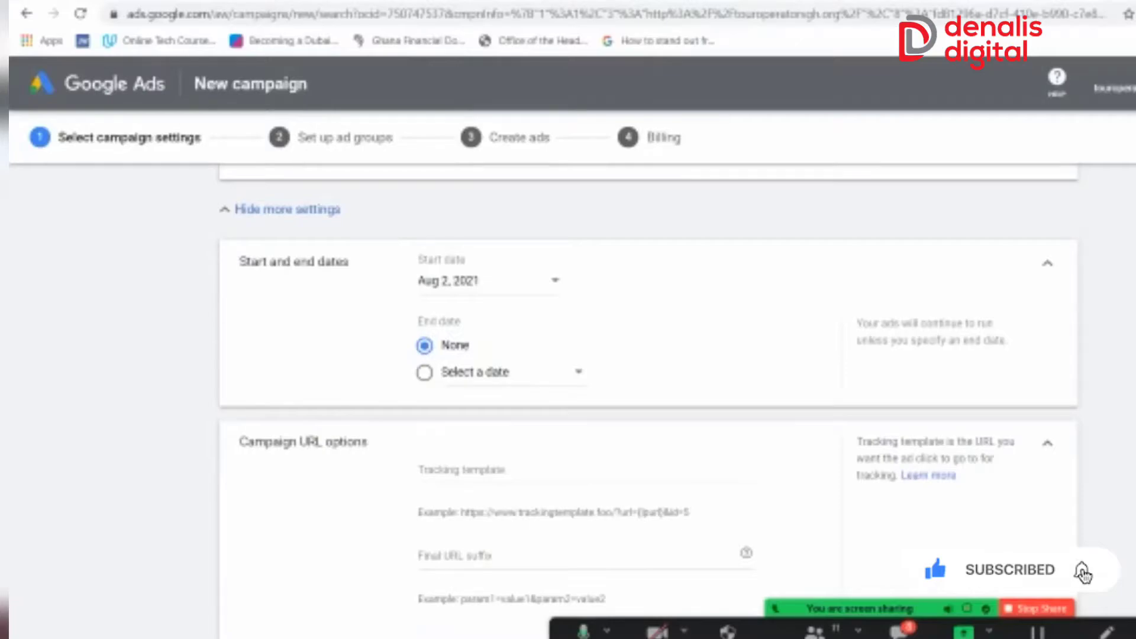
Expand the ad schedule and review its day and time options
{"action": "scroll", "coordinate": [648, 400], "scroll_direction": "down", "scroll_amount": 3}
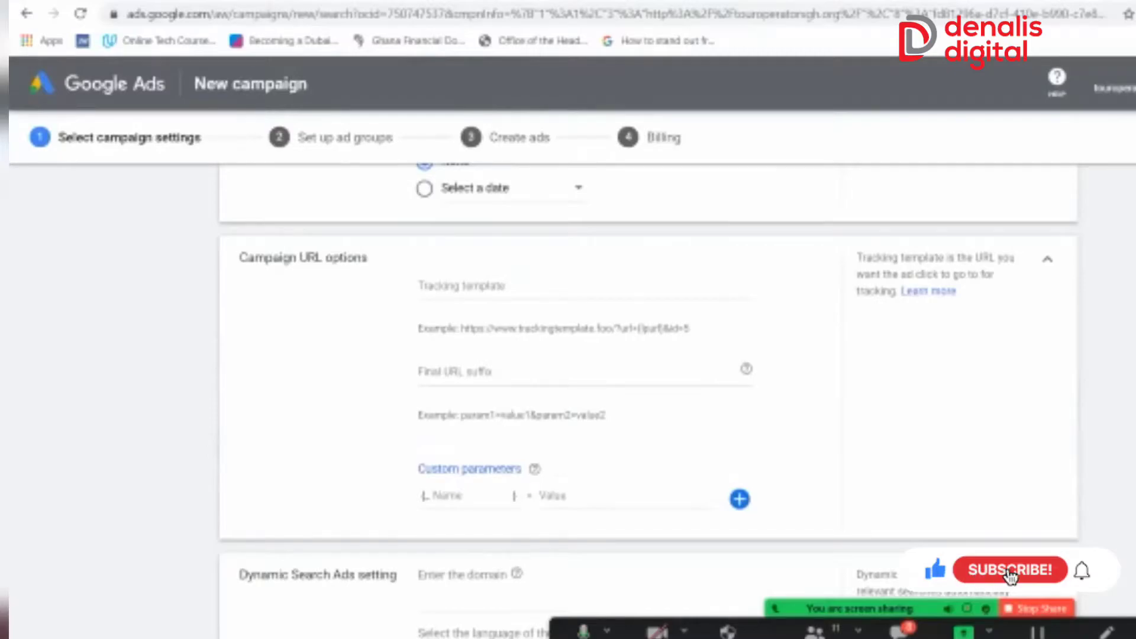
{"action": "scroll", "coordinate": [648, 400], "scroll_direction": "down", "scroll_amount": 6}
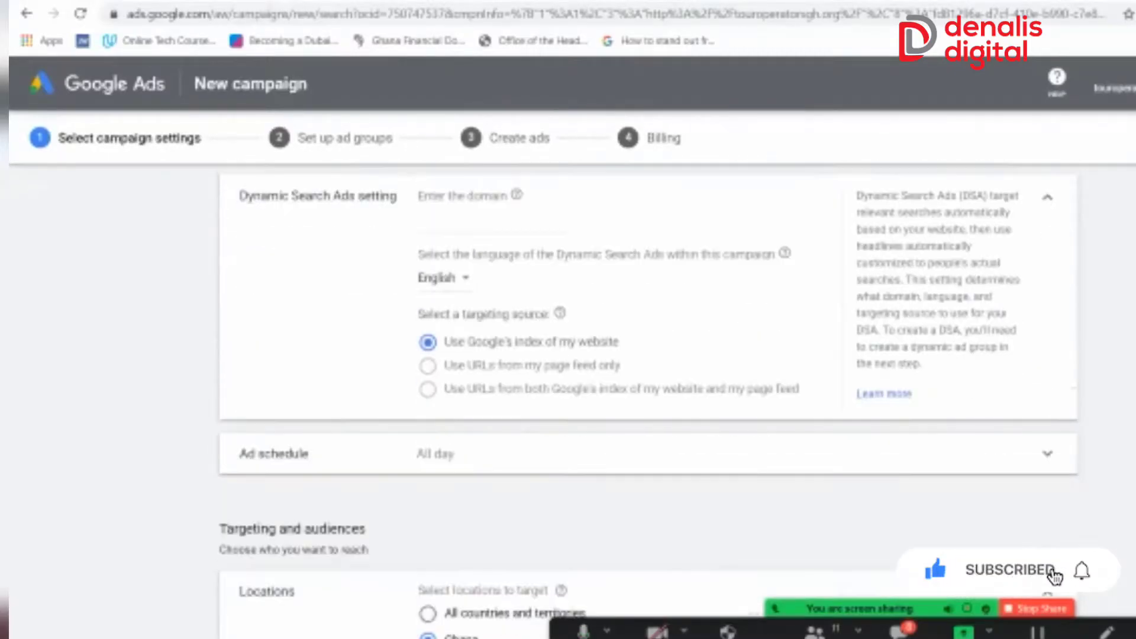
{"action": "scroll", "coordinate": [1025, 289], "scroll_direction": "down", "scroll_amount": 3}
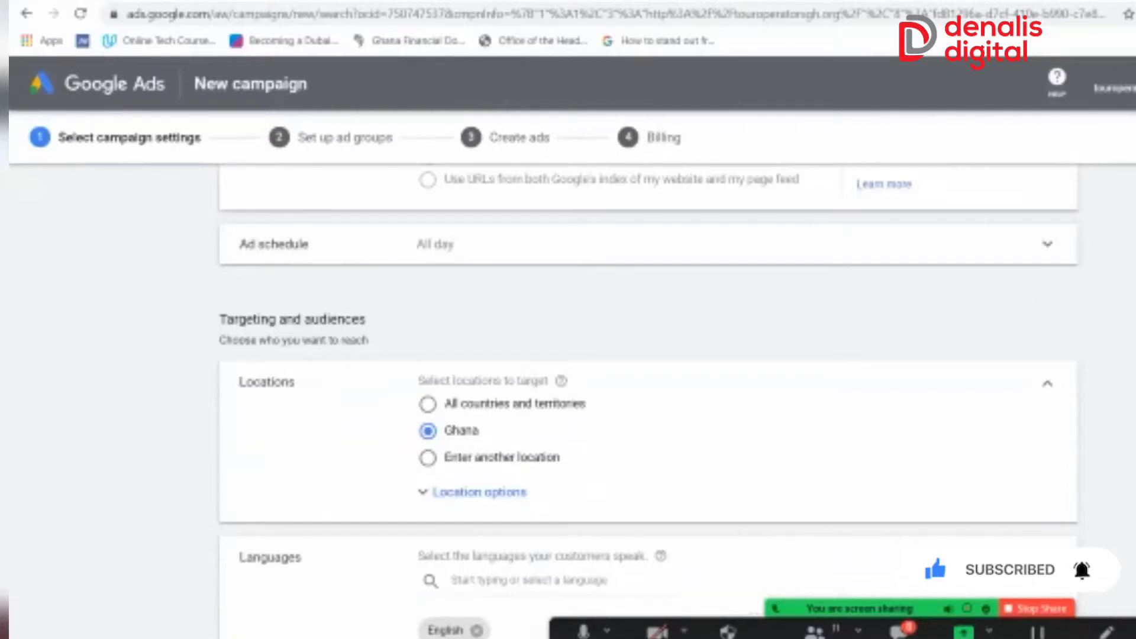
{"action": "left_click", "coordinate": [1047, 244]}
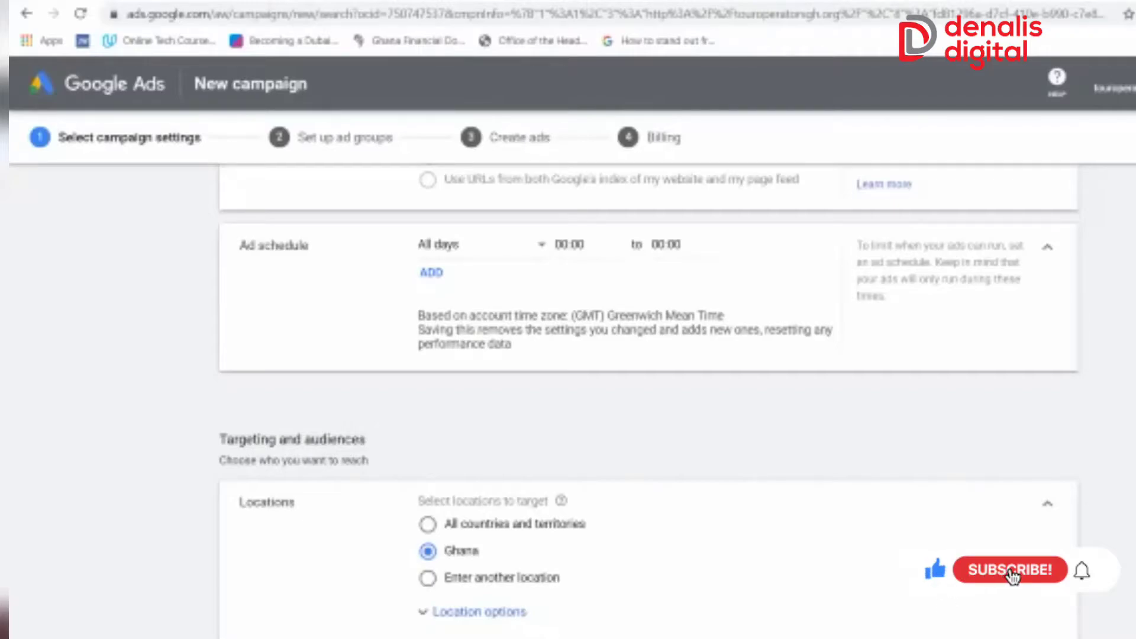
Change the campaign's location targeting to another location and add the country Nigeria
{"action": "scroll", "coordinate": [647, 402], "scroll_direction": "down", "scroll_amount": 4}
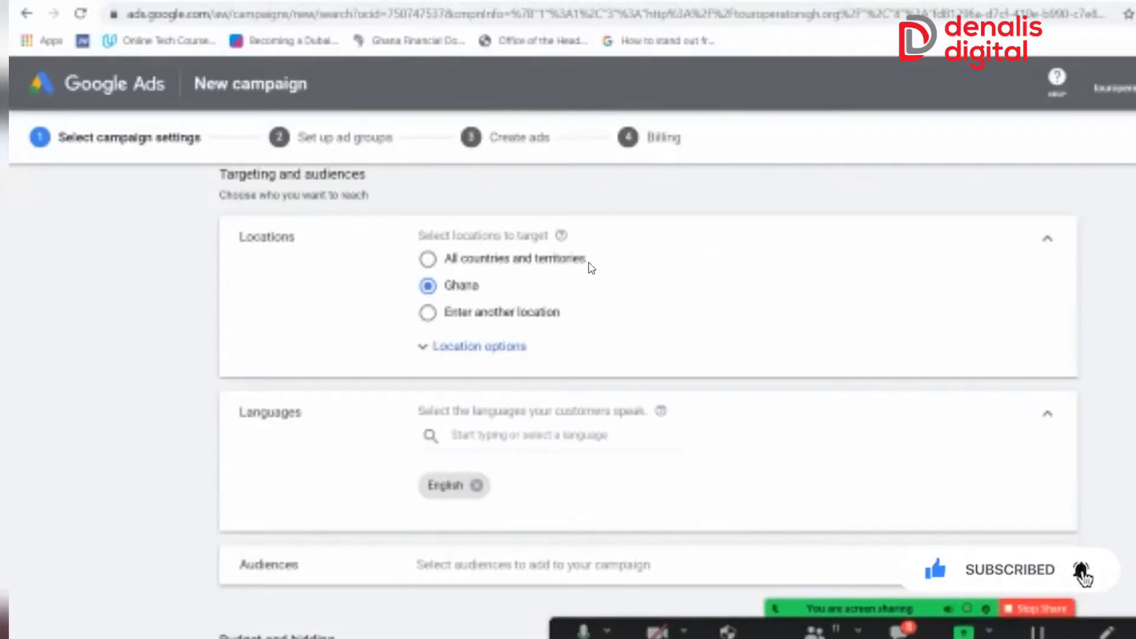
{"action": "left_click", "coordinate": [488, 316]}
{"action": "left_click", "coordinate": [533, 347]}
{"action": "type", "text": "nige"}
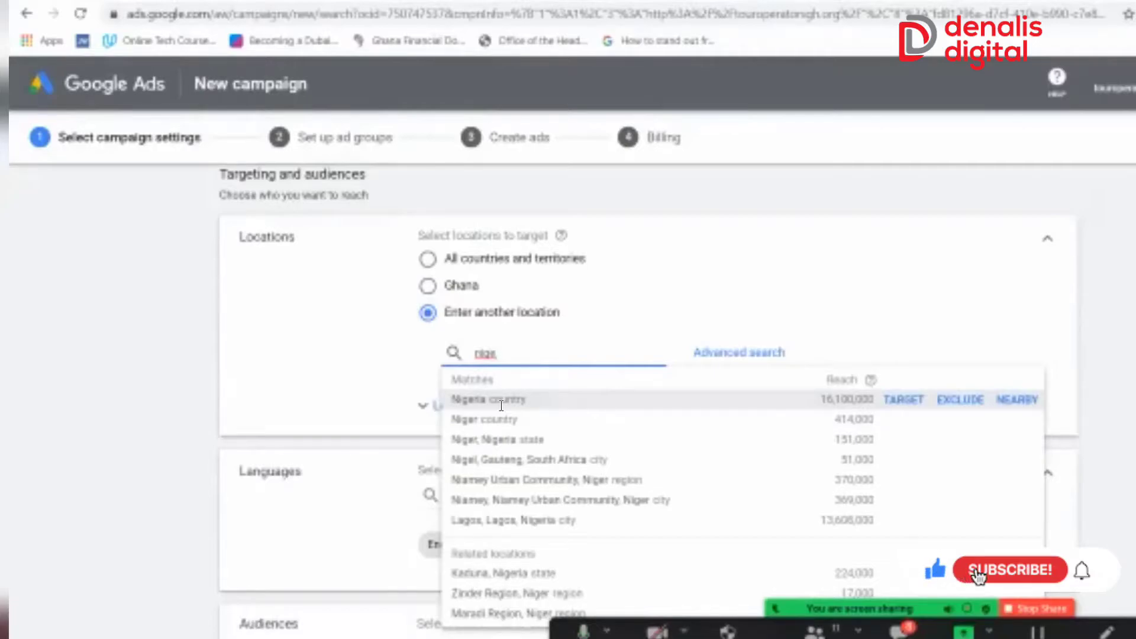
{"action": "left_click", "coordinate": [501, 402]}
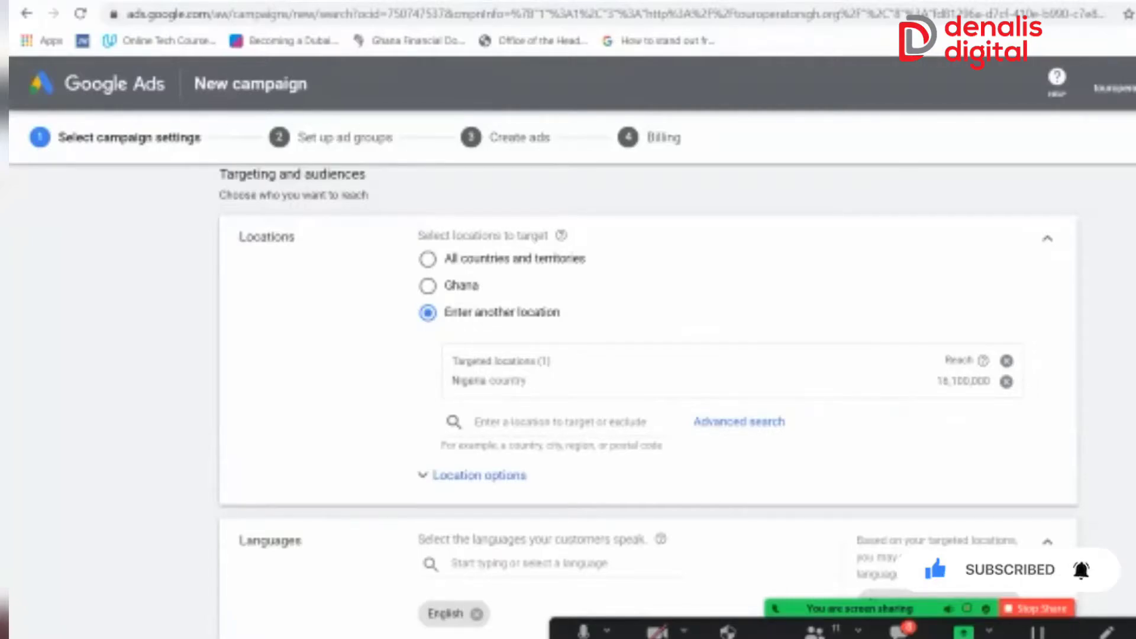
Remove English from the campaign's languages so that all languages are targeted
{"action": "scroll", "coordinate": [654, 394], "scroll_direction": "down", "scroll_amount": 2}
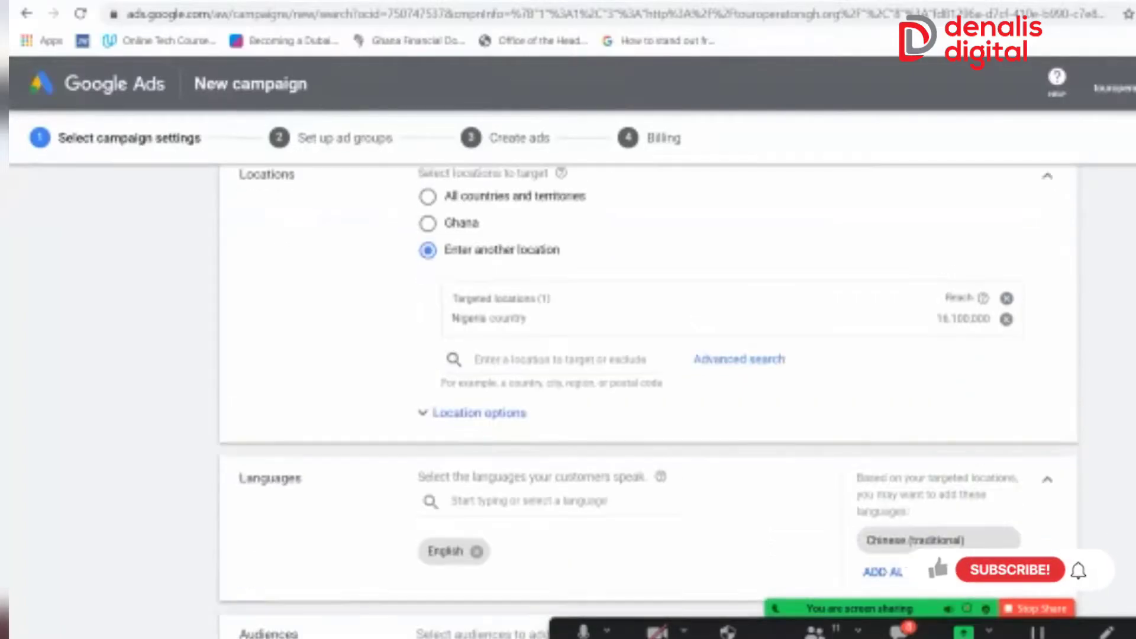
{"action": "scroll", "coordinate": [648, 385], "scroll_direction": "up", "scroll_amount": 3}
{"action": "scroll", "coordinate": [648, 385], "scroll_direction": "down", "scroll_amount": 5}
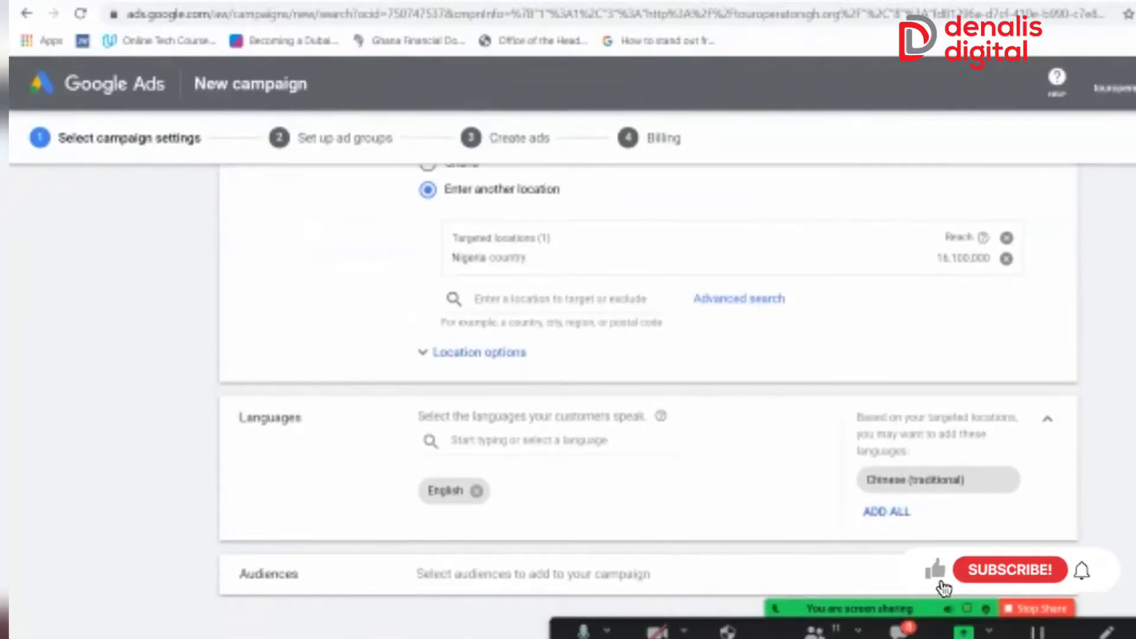
{"action": "scroll", "coordinate": [648, 384], "scroll_direction": "down", "scroll_amount": 1}
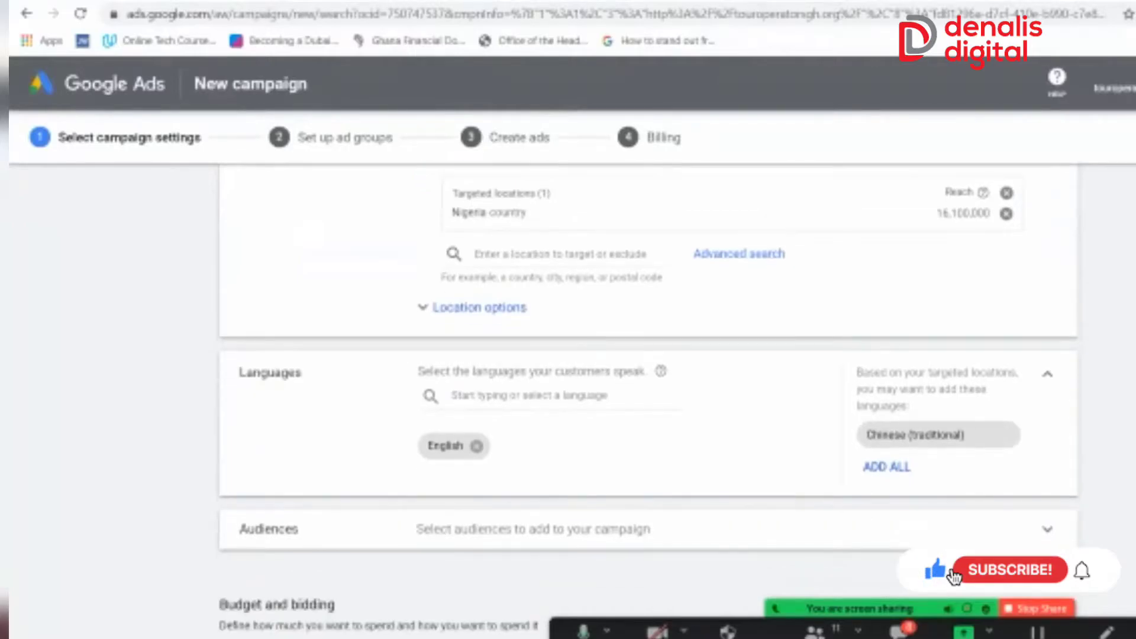
{"action": "scroll", "coordinate": [647, 385], "scroll_direction": "down", "scroll_amount": 2}
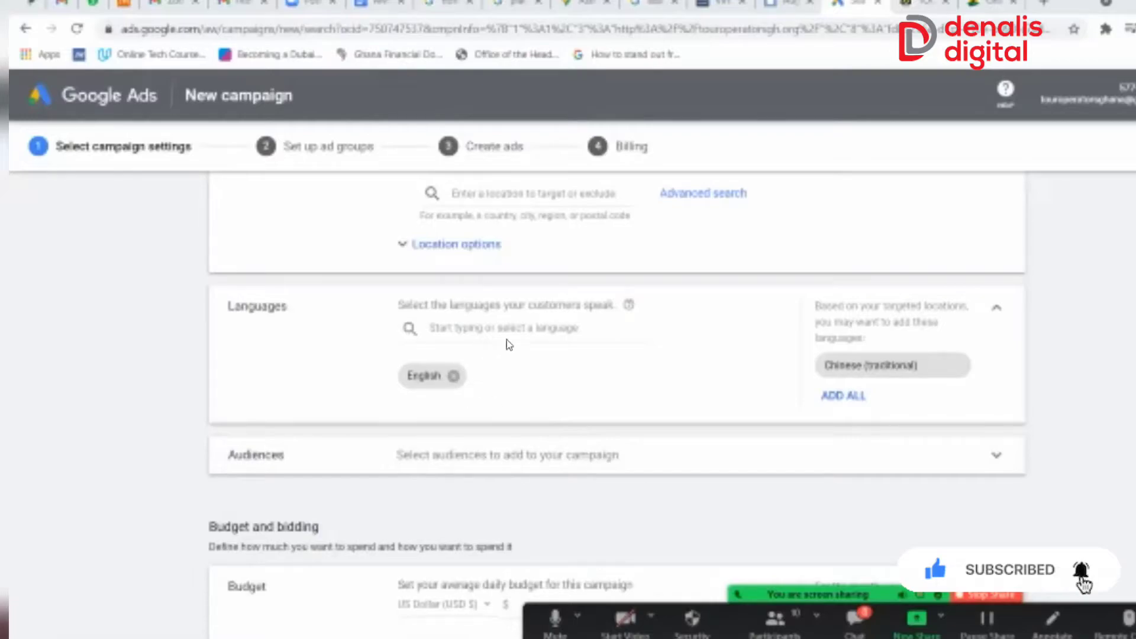
{"action": "left_click", "coordinate": [455, 377]}
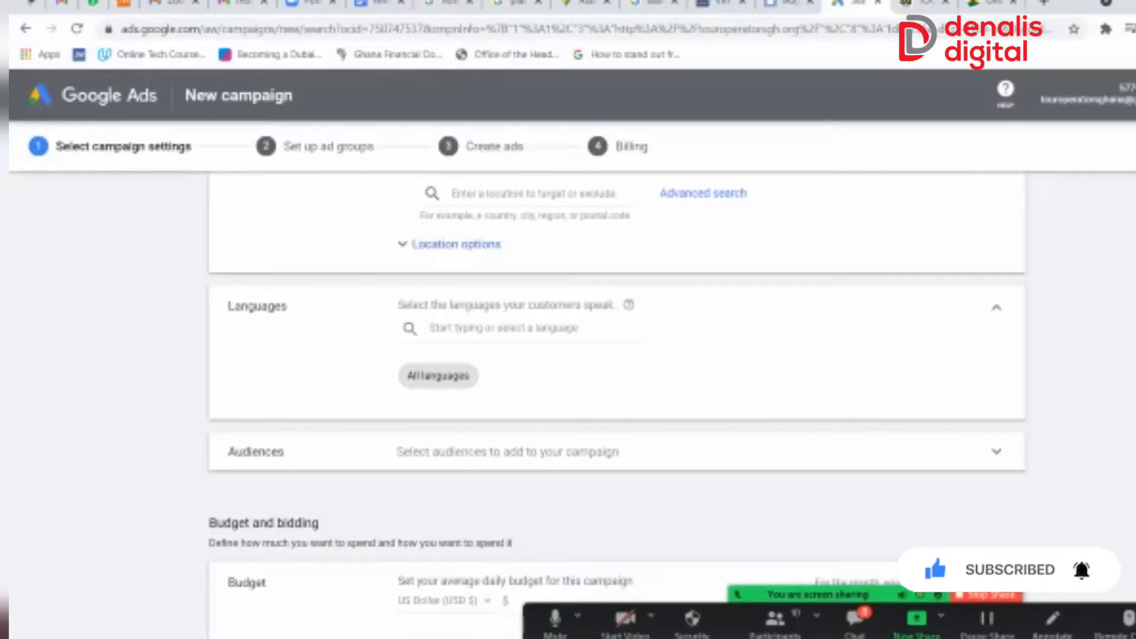
Expand the campaign's Audiences setting and browse the detailed demographics, reviewing the Parental Status and Marital Status options
{"action": "scroll", "coordinate": [934, 345], "scroll_direction": "down", "scroll_amount": 2}
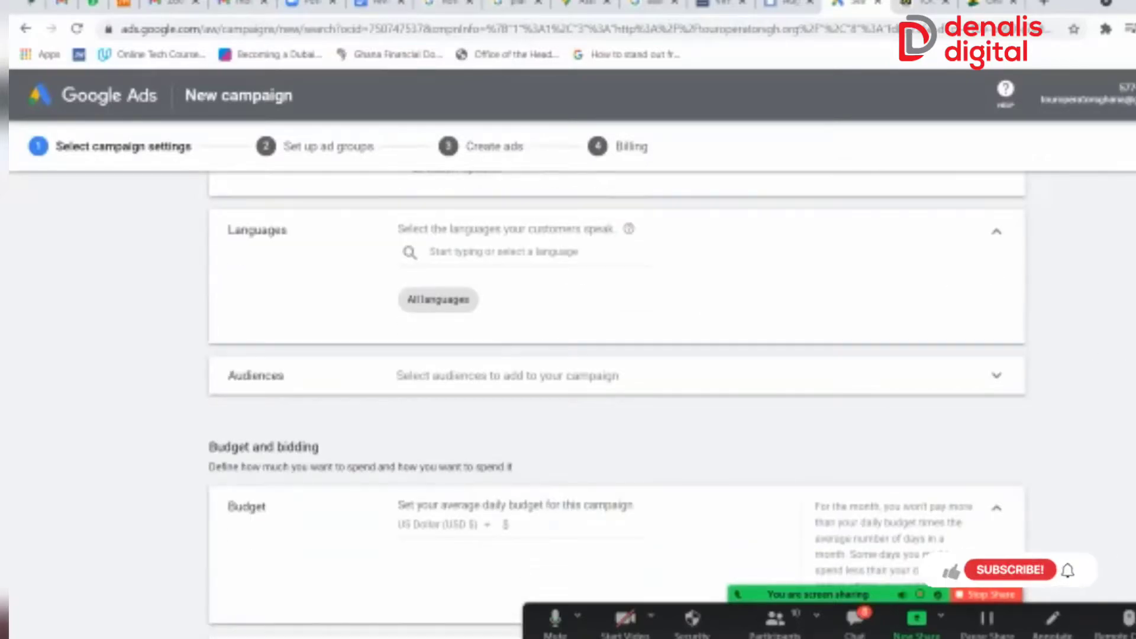
{"action": "left_click", "coordinate": [1004, 369]}
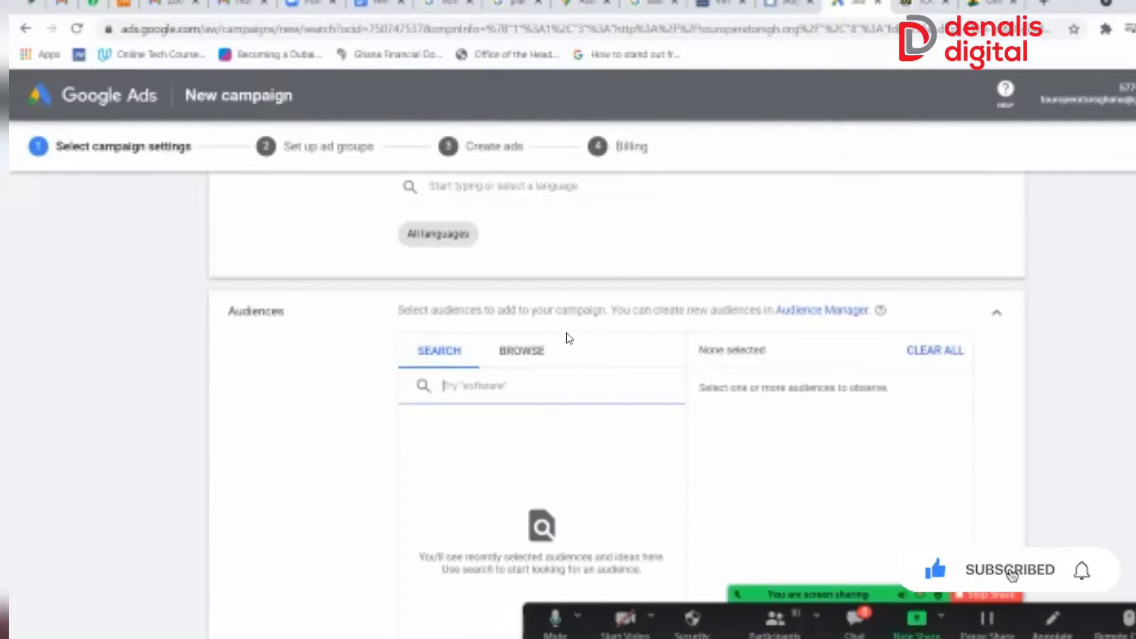
{"action": "left_click", "coordinate": [538, 364]}
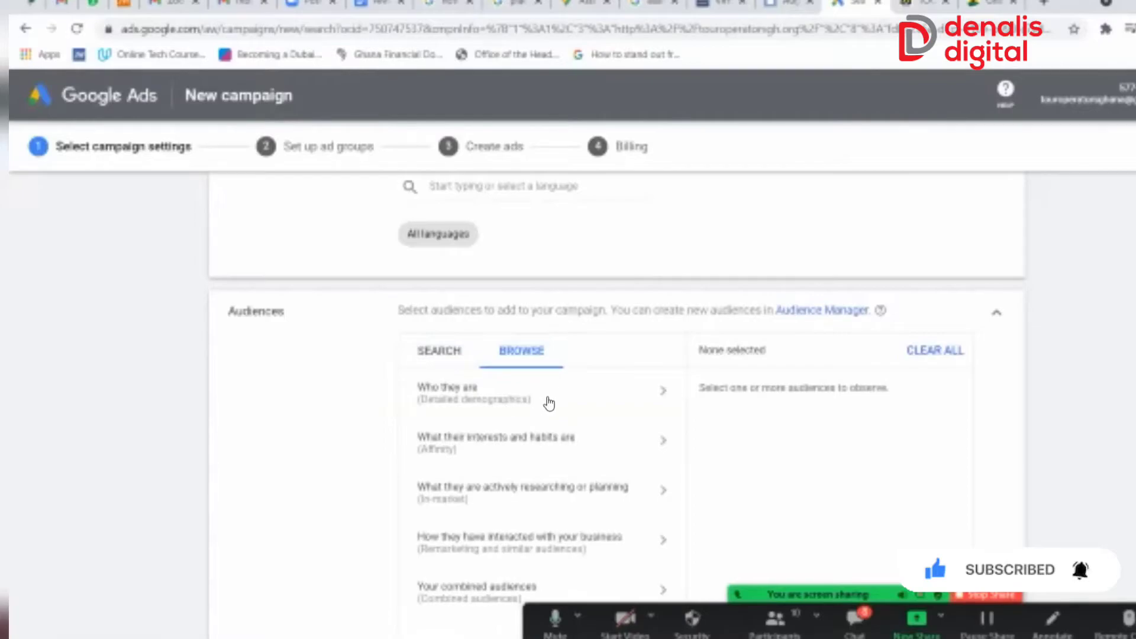
{"action": "left_click", "coordinate": [644, 391]}
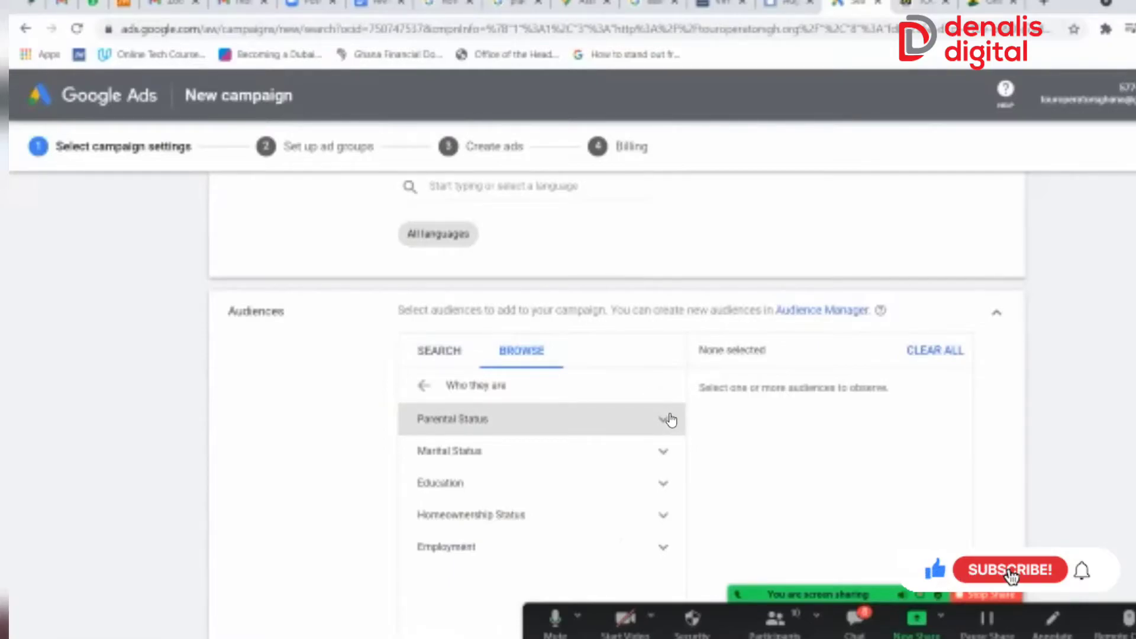
{"action": "left_click", "coordinate": [655, 457]}
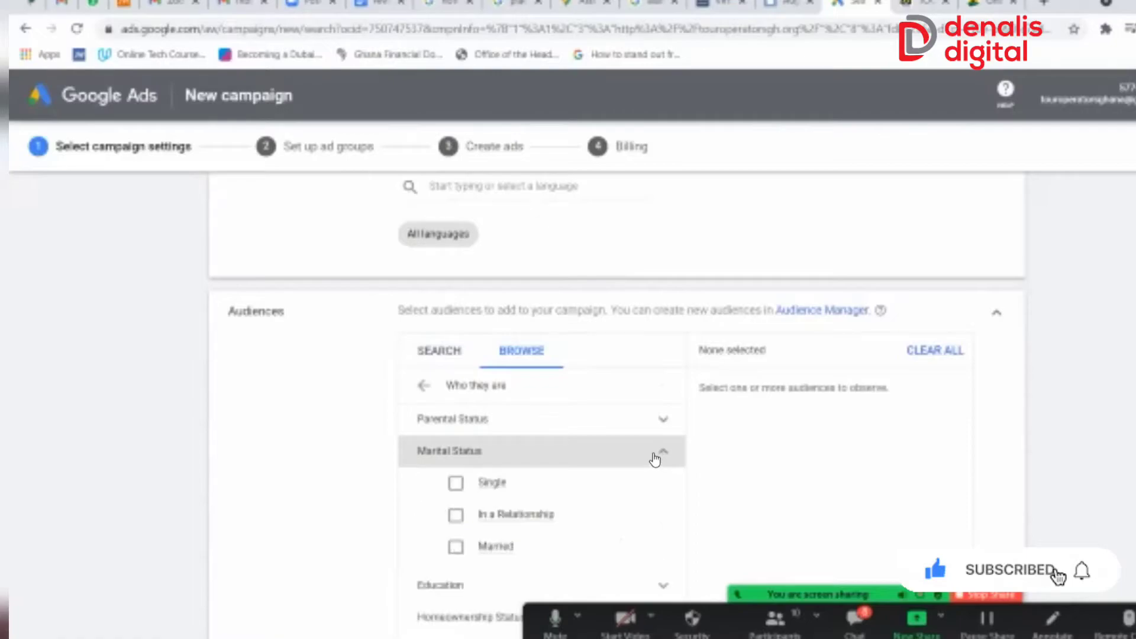
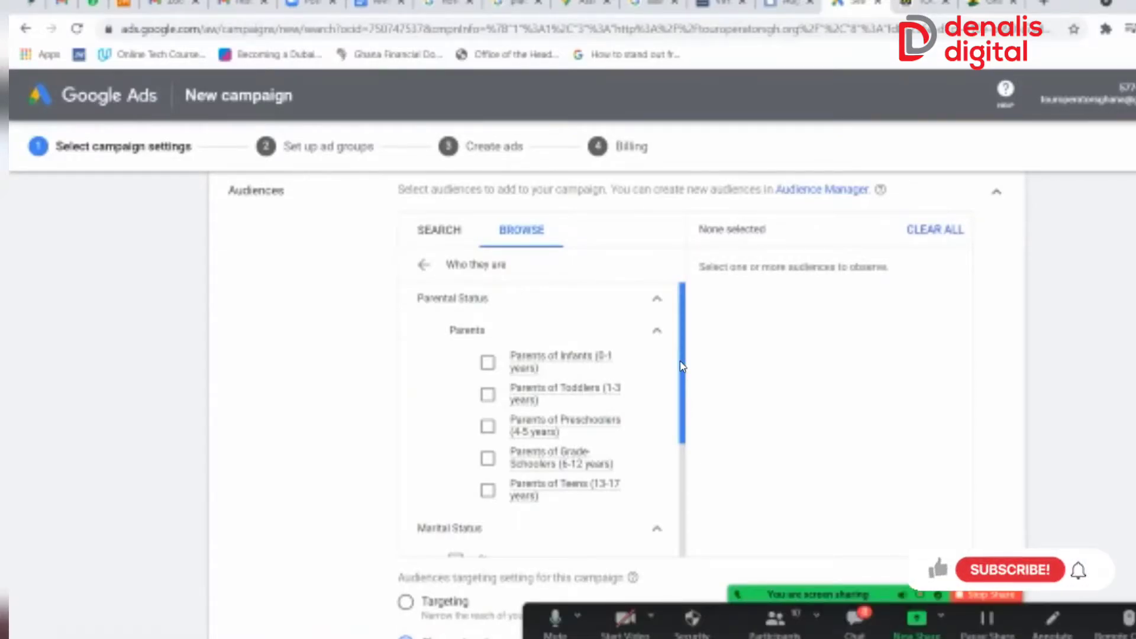
{"action": "left_click_drag", "start_coordinate": [681, 362], "coordinate": [681, 450]}
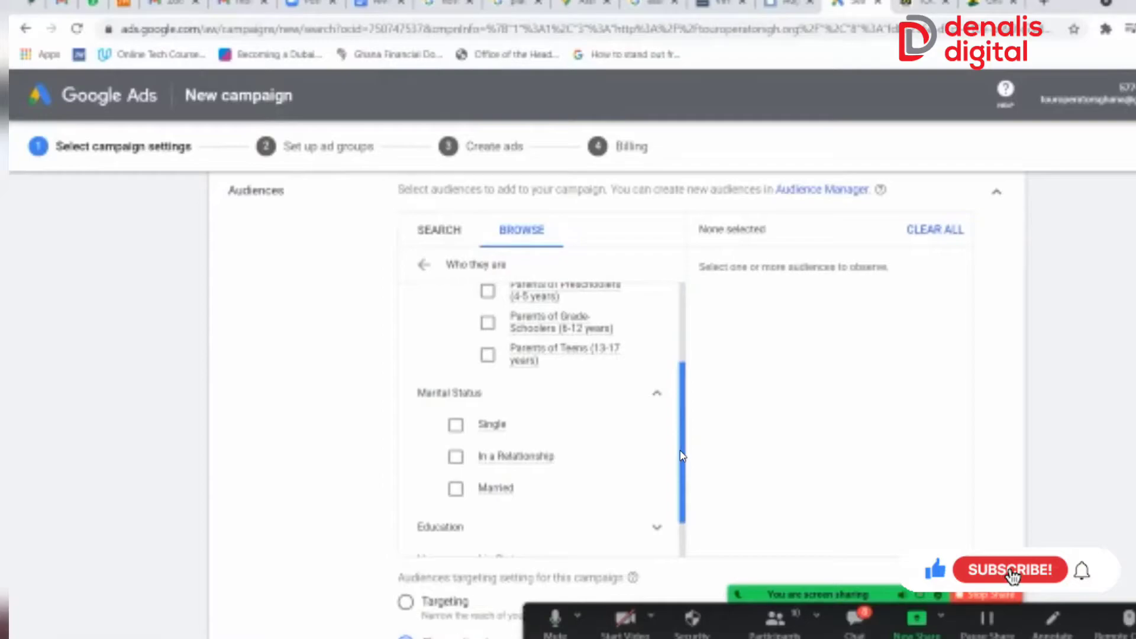
{"action": "left_click_drag", "start_coordinate": [679, 456], "coordinate": [675, 514]}
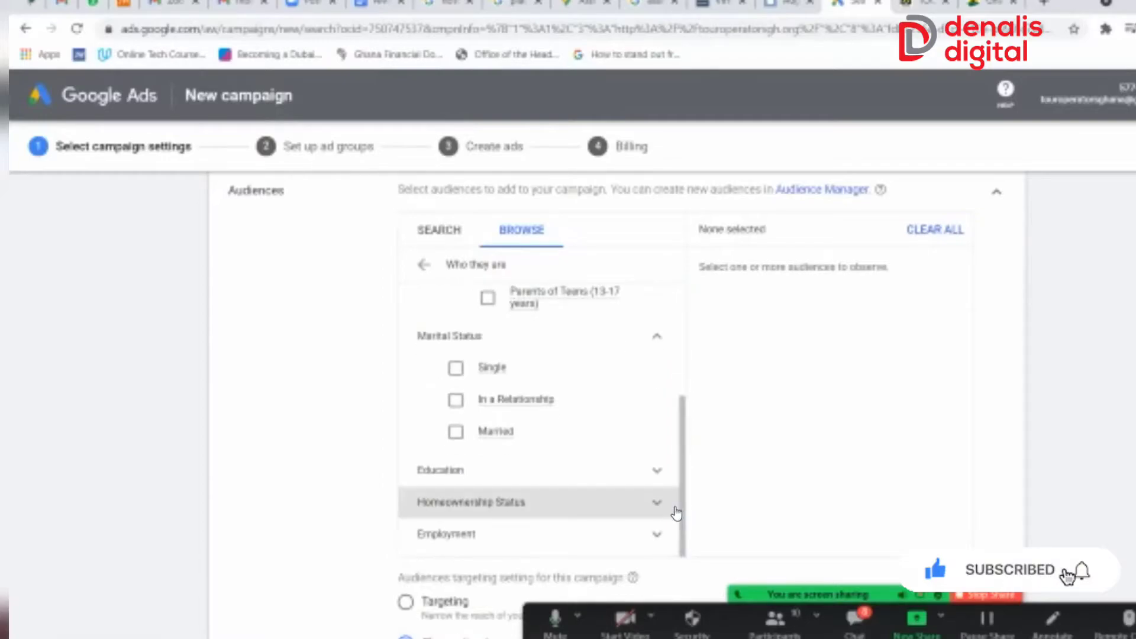
Expand and review the Education, Homeownership Status and Employment demographics, and return to the audience categories
{"action": "left_click", "coordinate": [649, 469]}
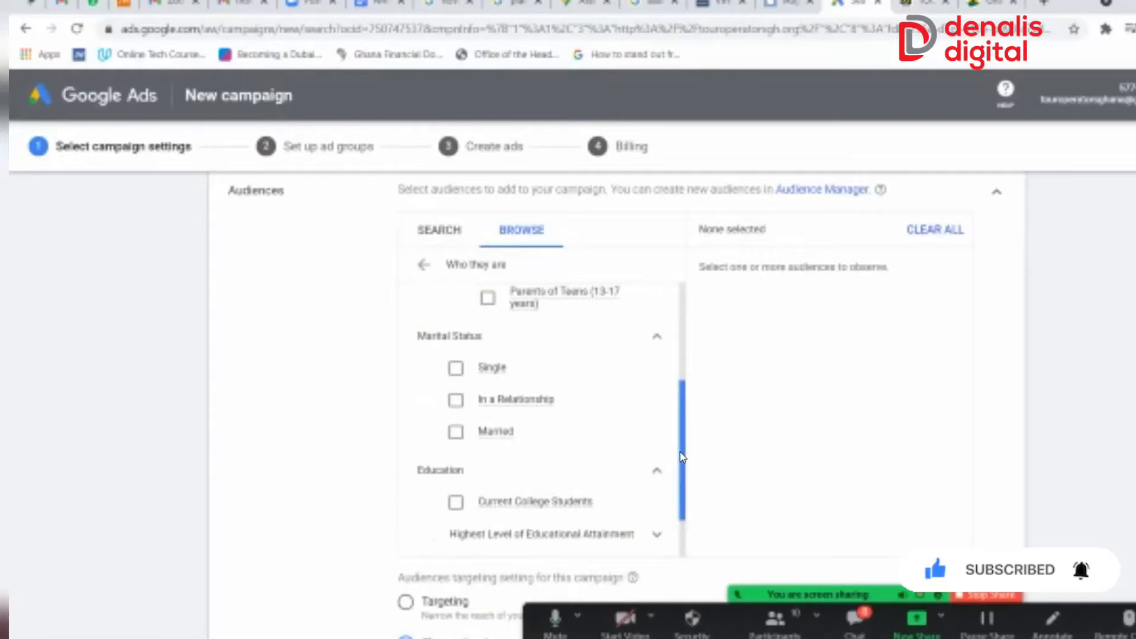
{"action": "left_click_drag", "start_coordinate": [680, 452], "coordinate": [676, 497]}
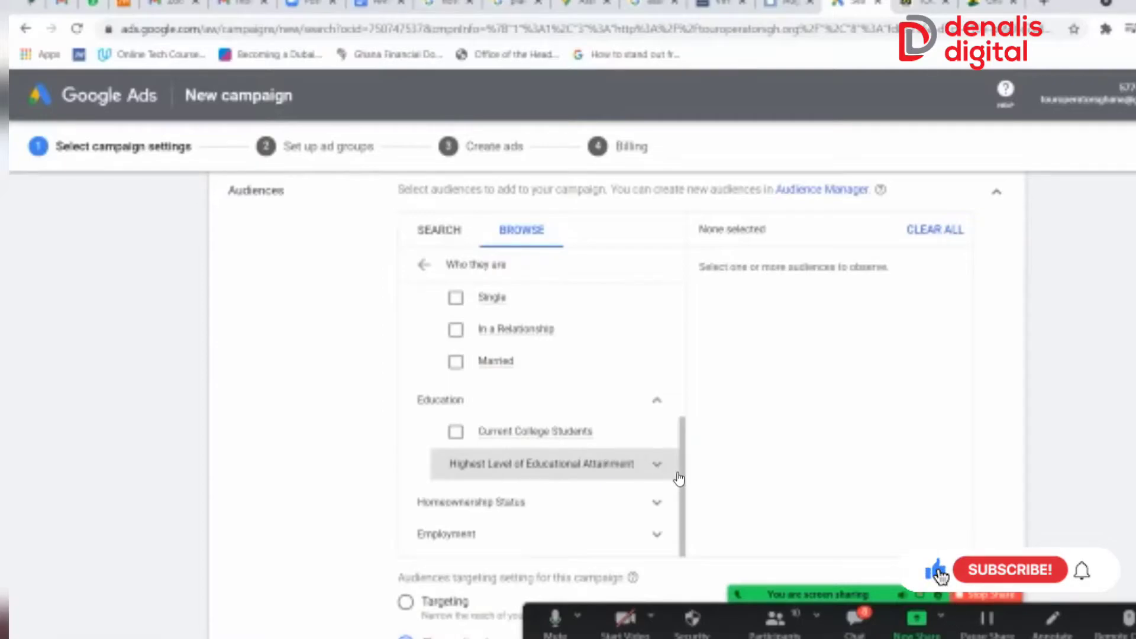
{"action": "left_click", "coordinate": [654, 505]}
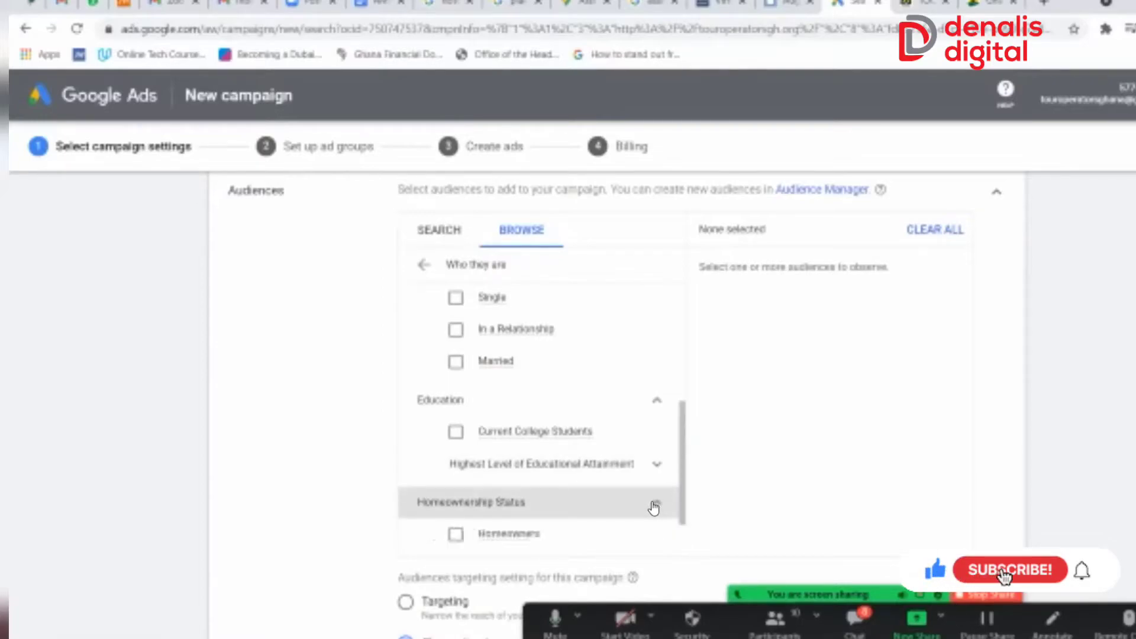
{"action": "scroll", "coordinate": [680, 500], "scroll_direction": "down", "scroll_amount": 1}
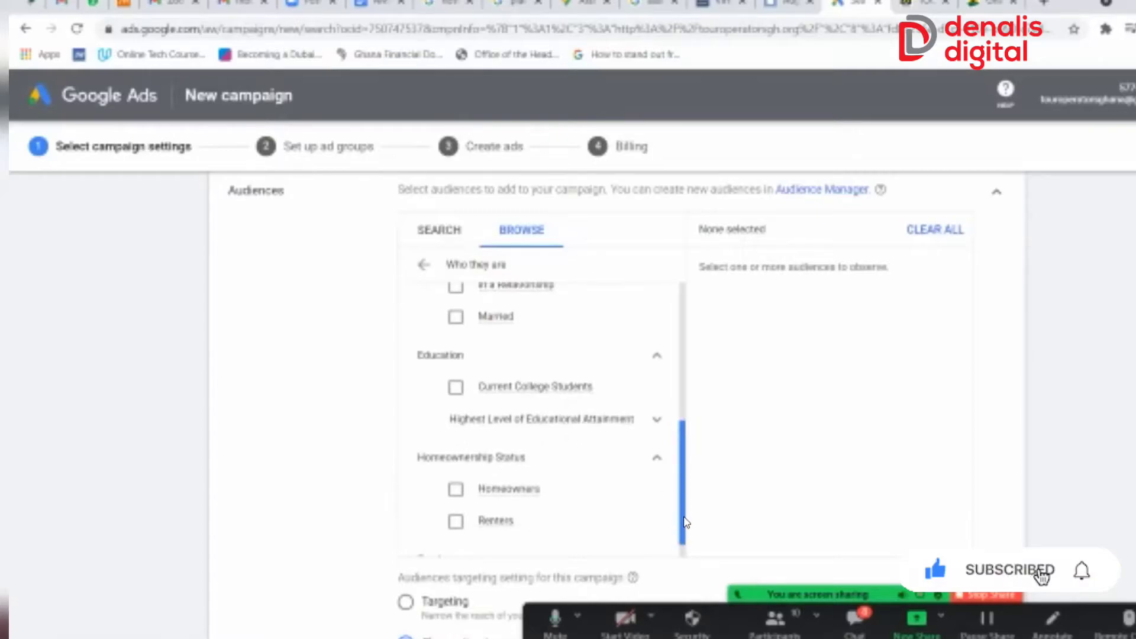
{"action": "left_click_drag", "start_coordinate": [684, 522], "coordinate": [681, 536]}
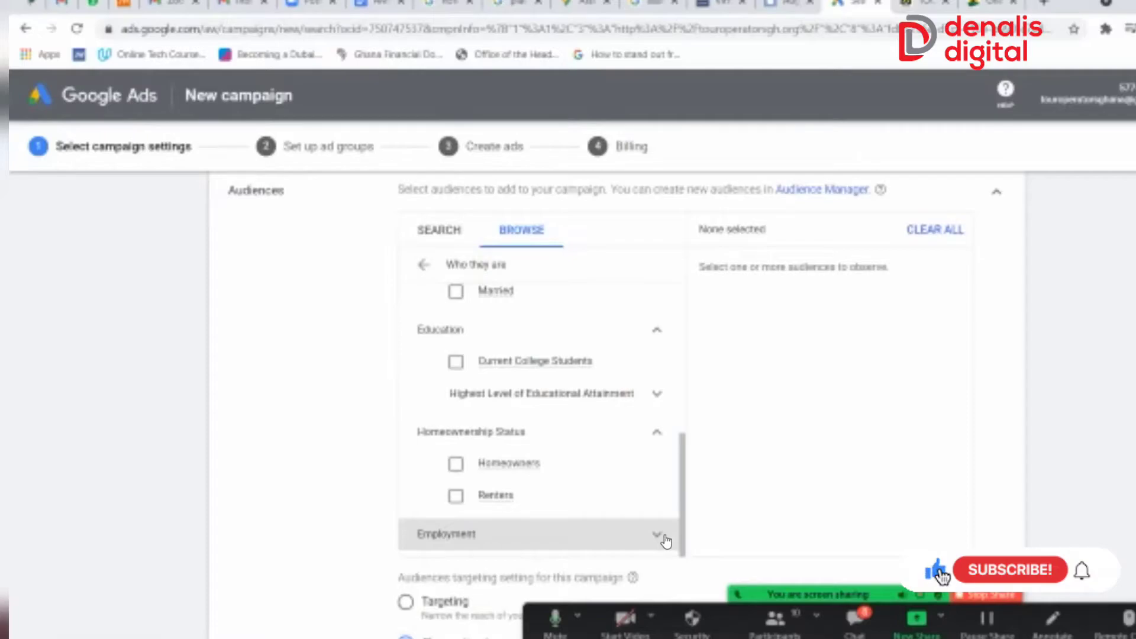
{"action": "left_click", "coordinate": [666, 542]}
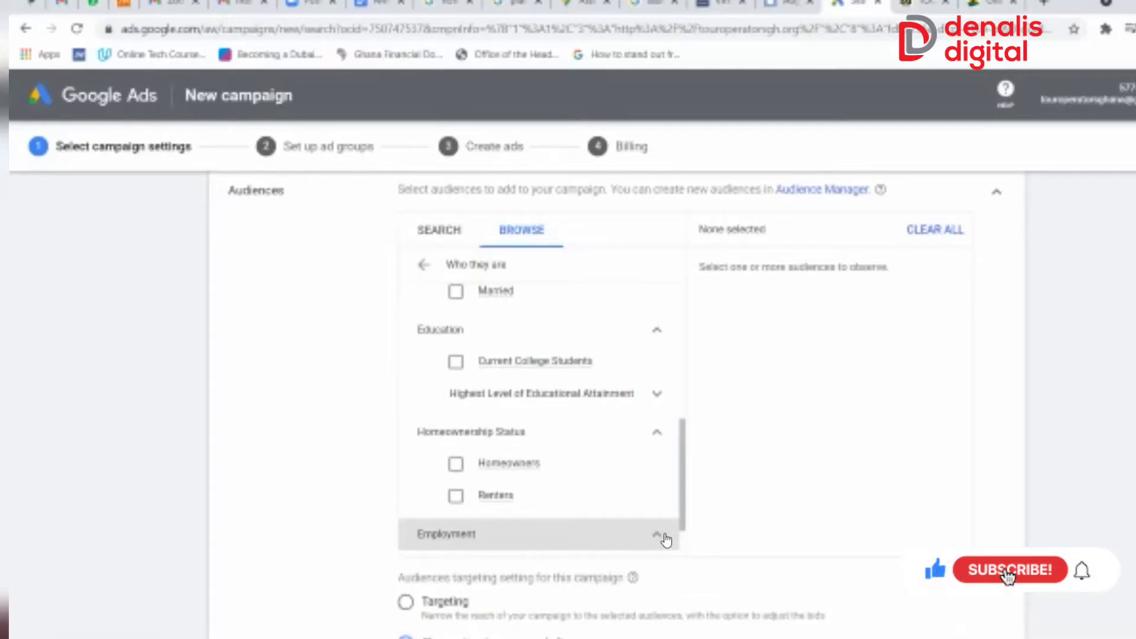
{"action": "scroll", "coordinate": [679, 523], "scroll_direction": "down", "scroll_amount": 1}
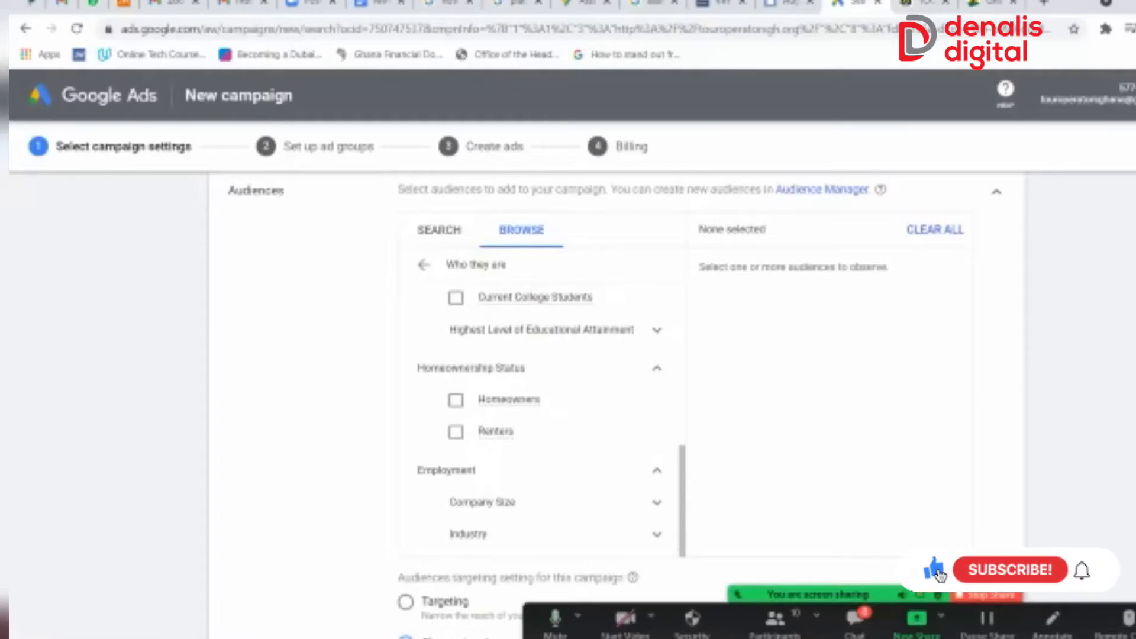
{"action": "left_click", "coordinate": [423, 266]}
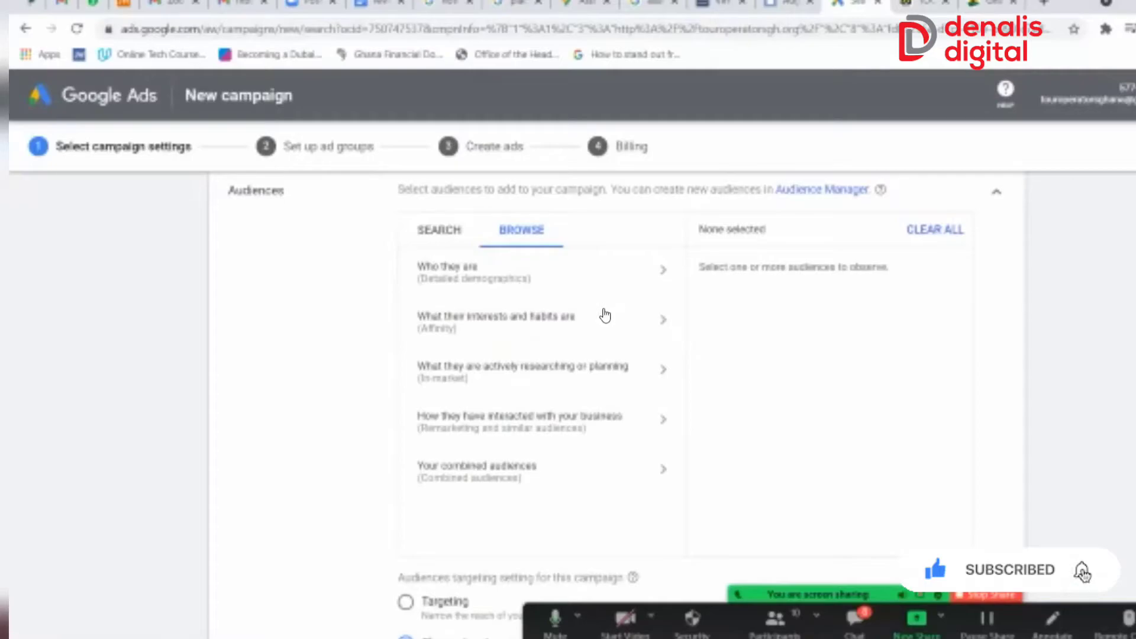
Review the affinity audiences describing people's interests and habits, and return to the audience categories
{"action": "left_click", "coordinate": [634, 326]}
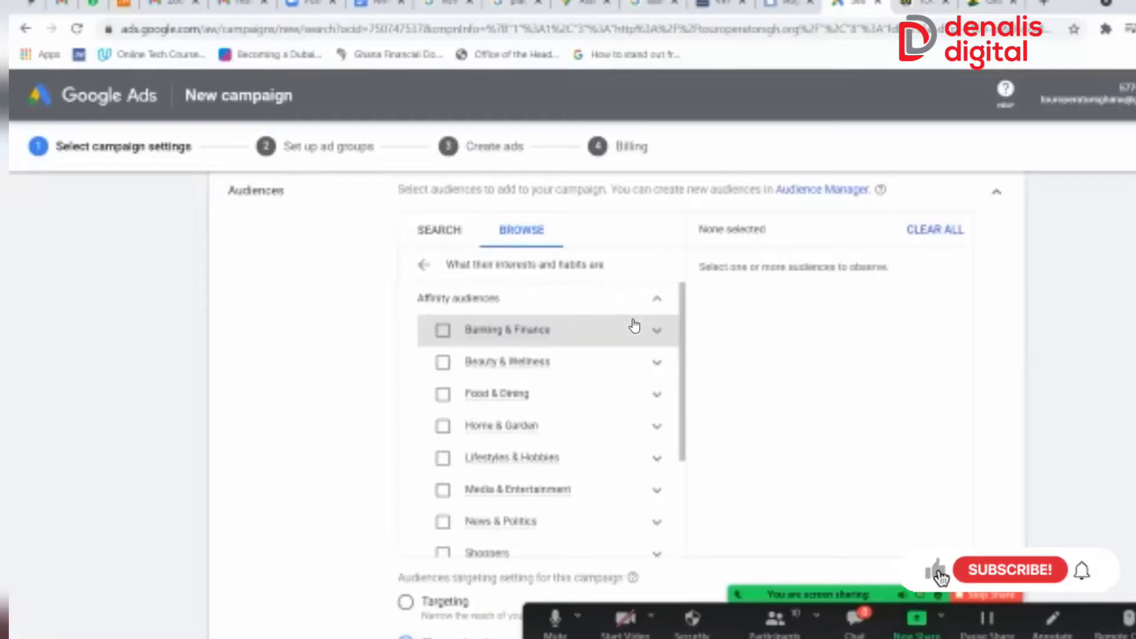
{"action": "left_click", "coordinate": [425, 265]}
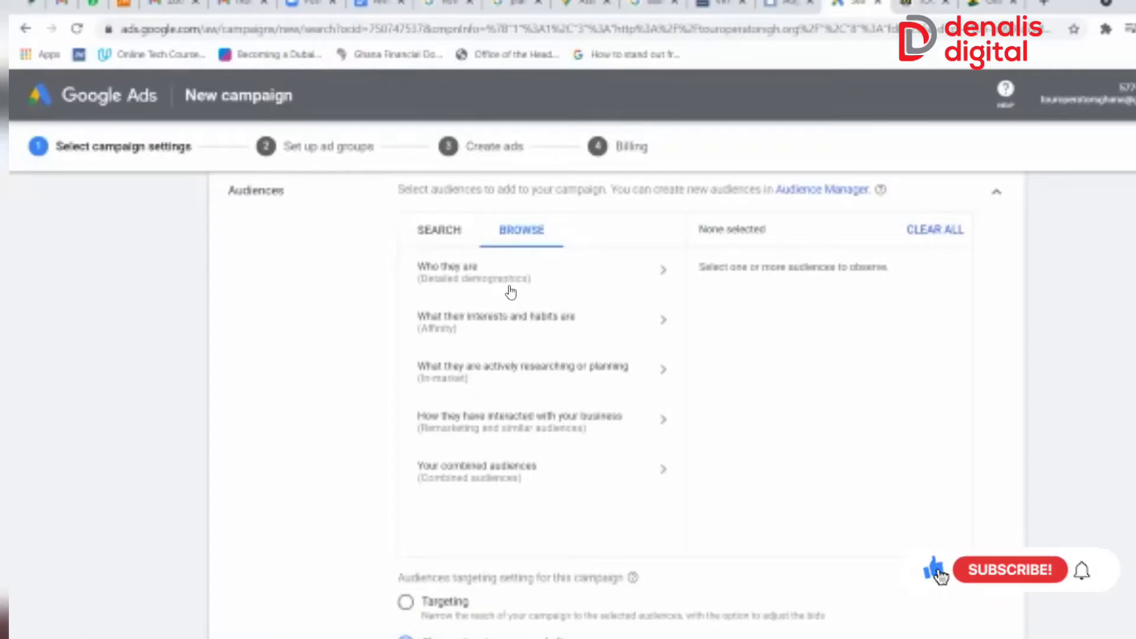
{"action": "left_click", "coordinate": [562, 324]}
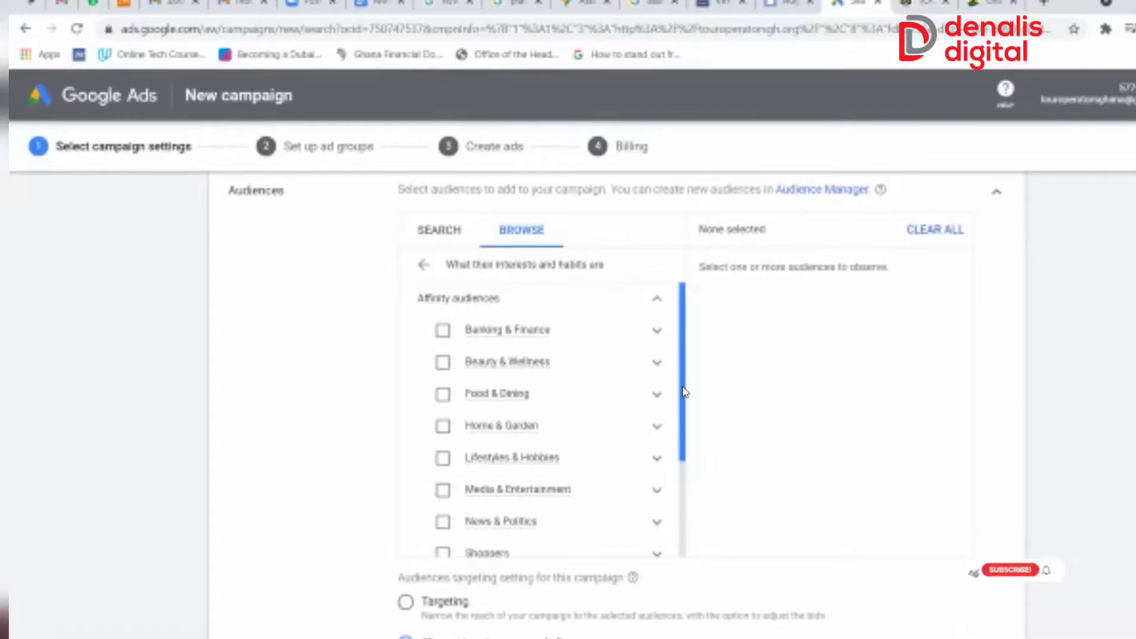
{"action": "left_click_drag", "start_coordinate": [685, 392], "coordinate": [657, 380]}
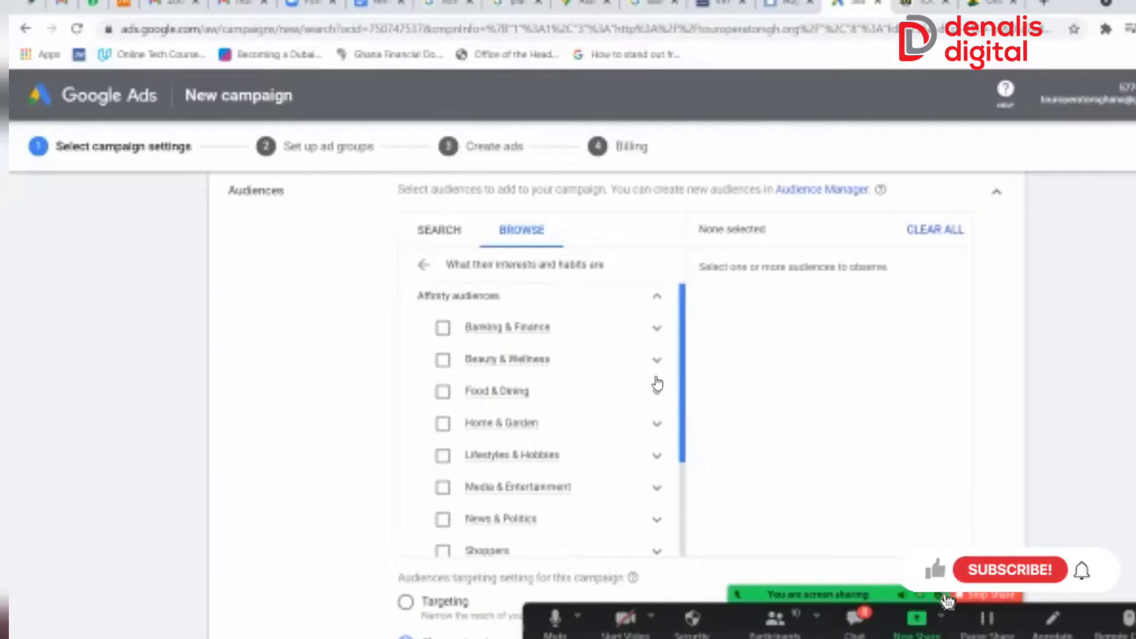
{"action": "left_click", "coordinate": [422, 266]}
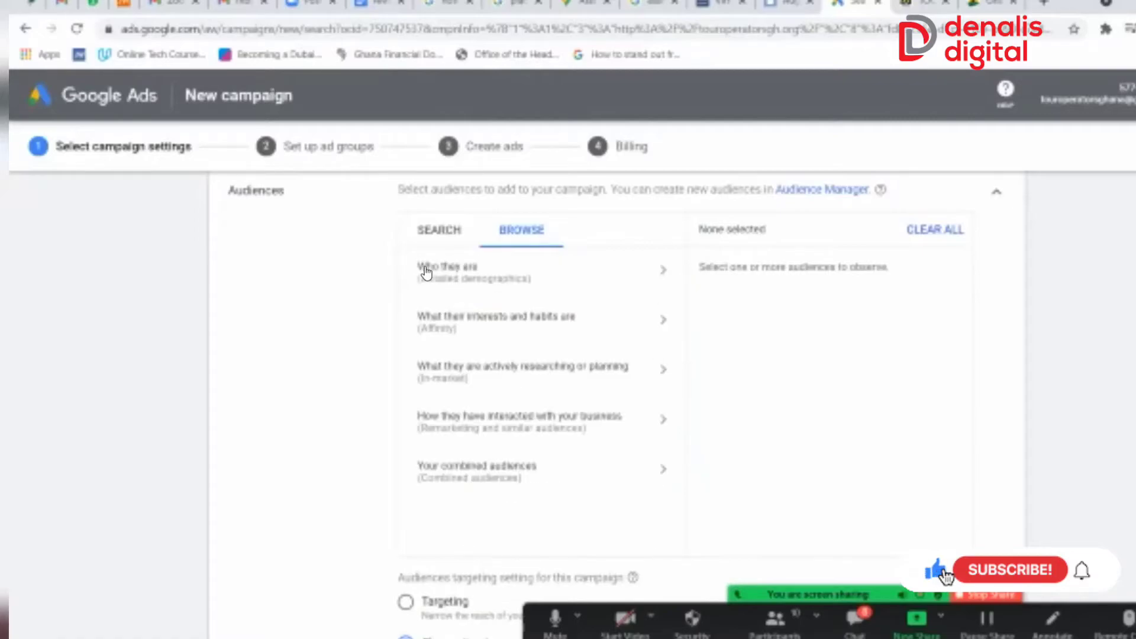
Review the in-market audiences through to Travel, and check the remarketing and similar audiences category
{"action": "left_click", "coordinate": [578, 370]}
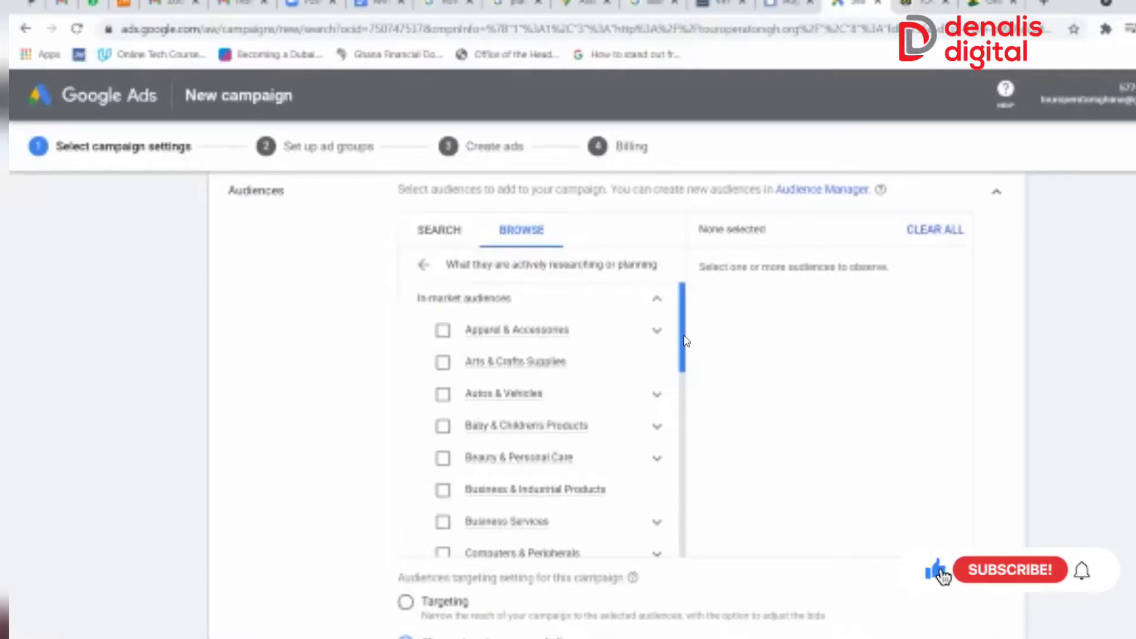
{"action": "scroll", "coordinate": [685, 358], "scroll_direction": "down", "scroll_amount": 1}
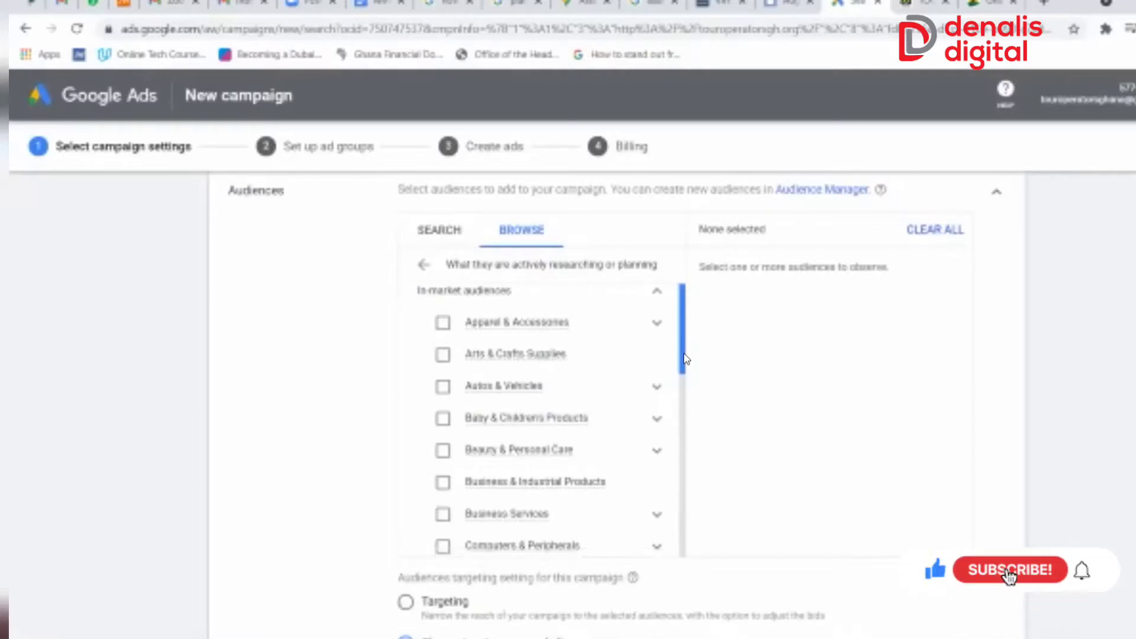
{"action": "left_click_drag", "start_coordinate": [685, 358], "coordinate": [680, 522]}
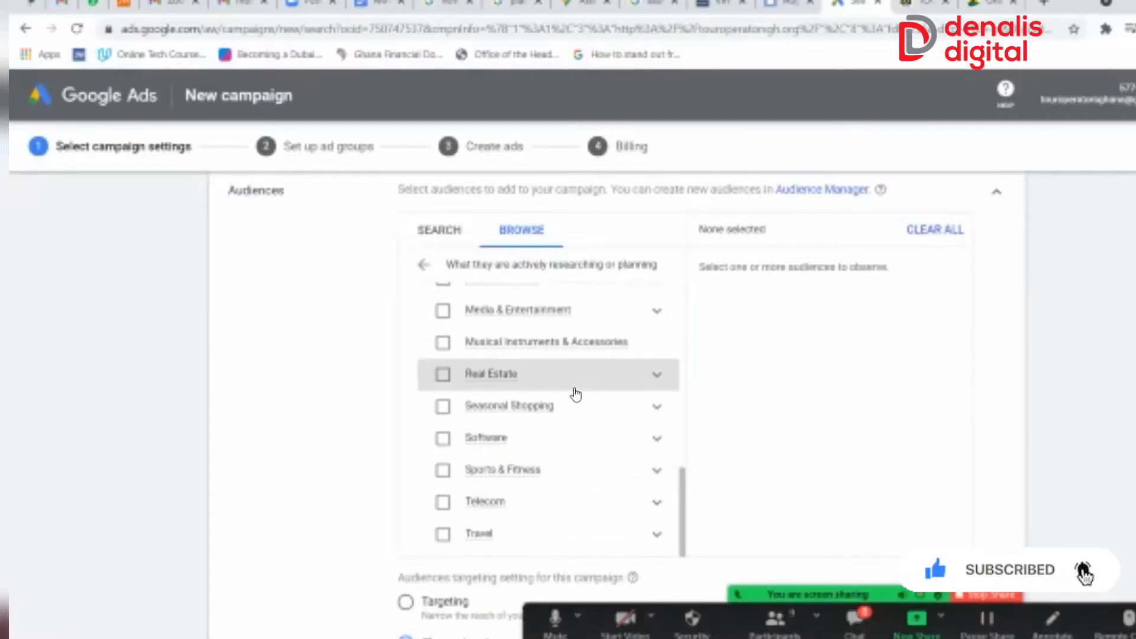
{"action": "left_click", "coordinate": [424, 265]}
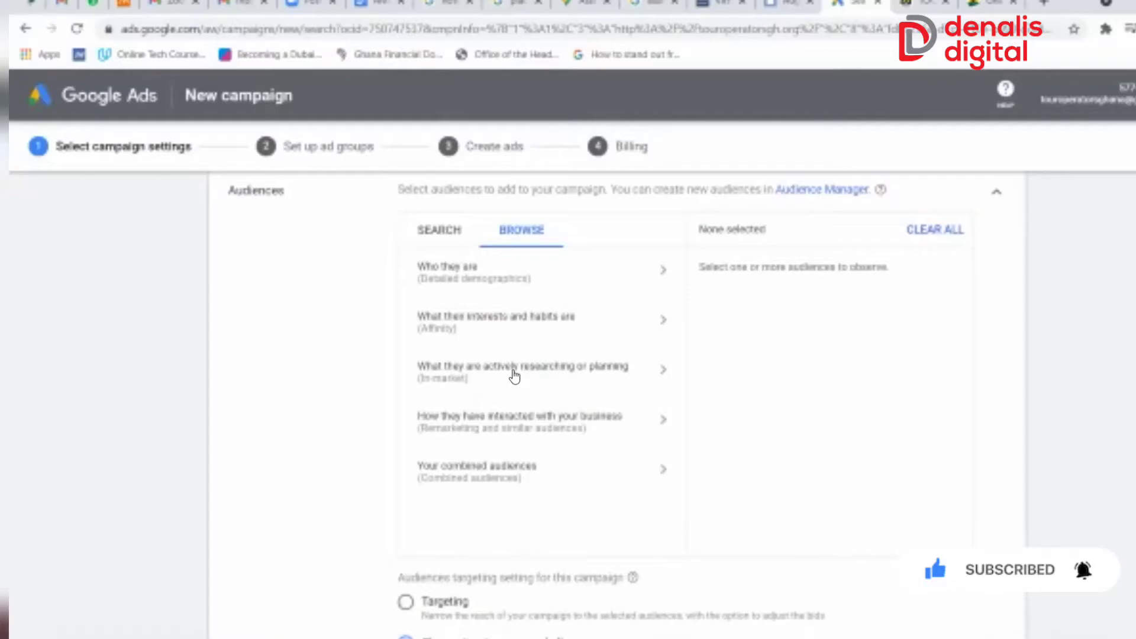
{"action": "left_click", "coordinate": [566, 417]}
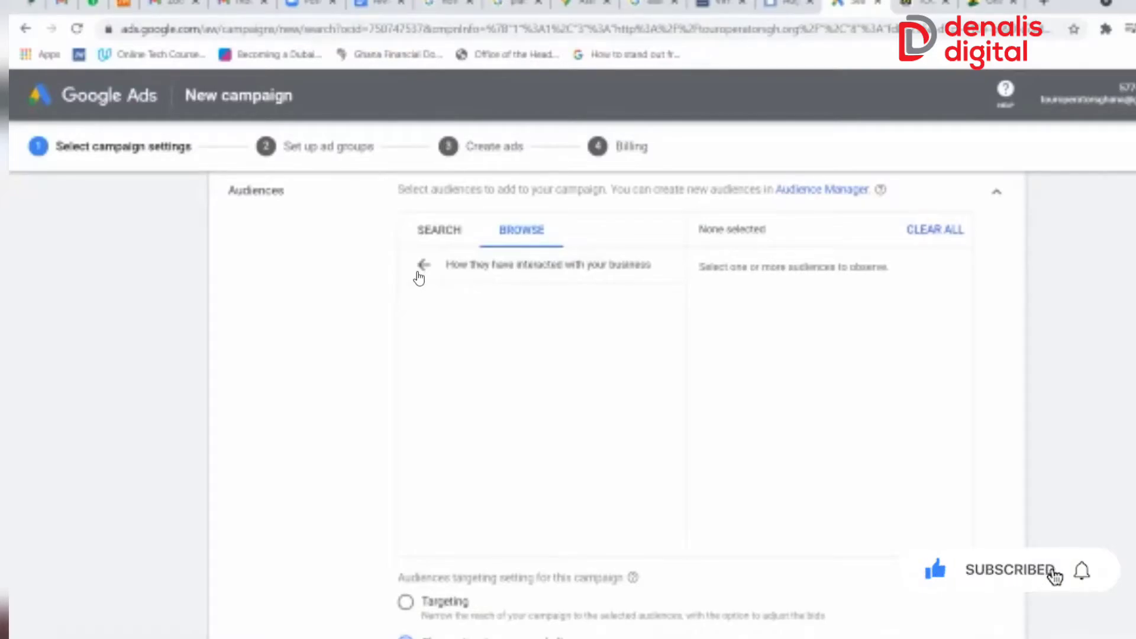
{"action": "left_click", "coordinate": [420, 271]}
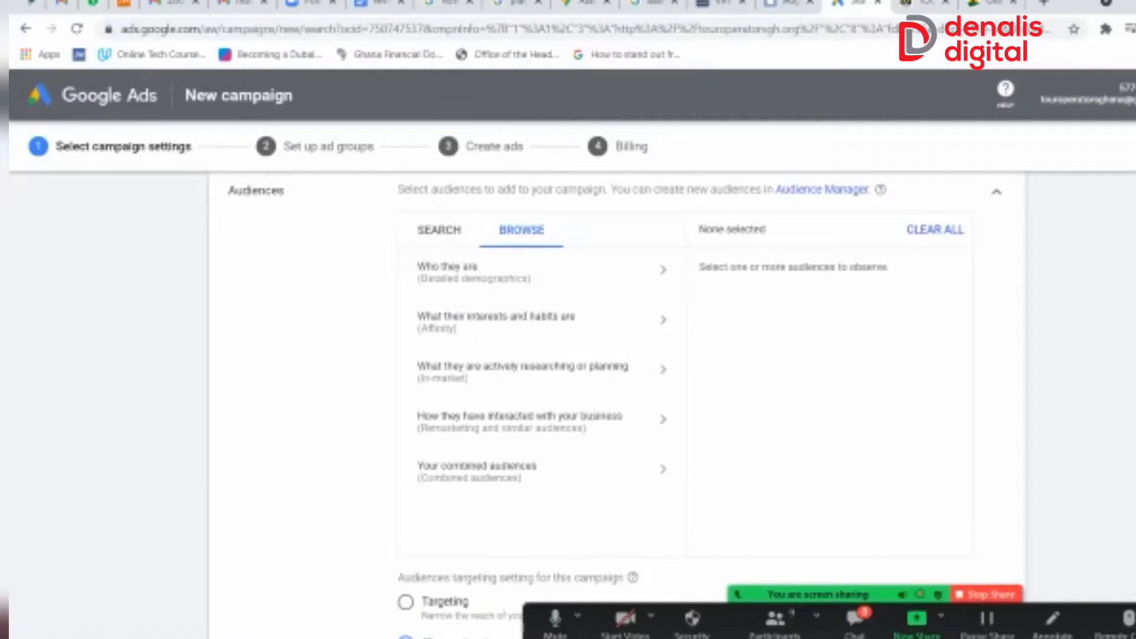
Review the audience targeting setting, the average daily budget section and the available bidding focus options
{"action": "scroll", "coordinate": [615, 378], "scroll_direction": "down", "scroll_amount": 2}
{"action": "scroll", "coordinate": [615, 379], "scroll_direction": "down", "scroll_amount": 1}
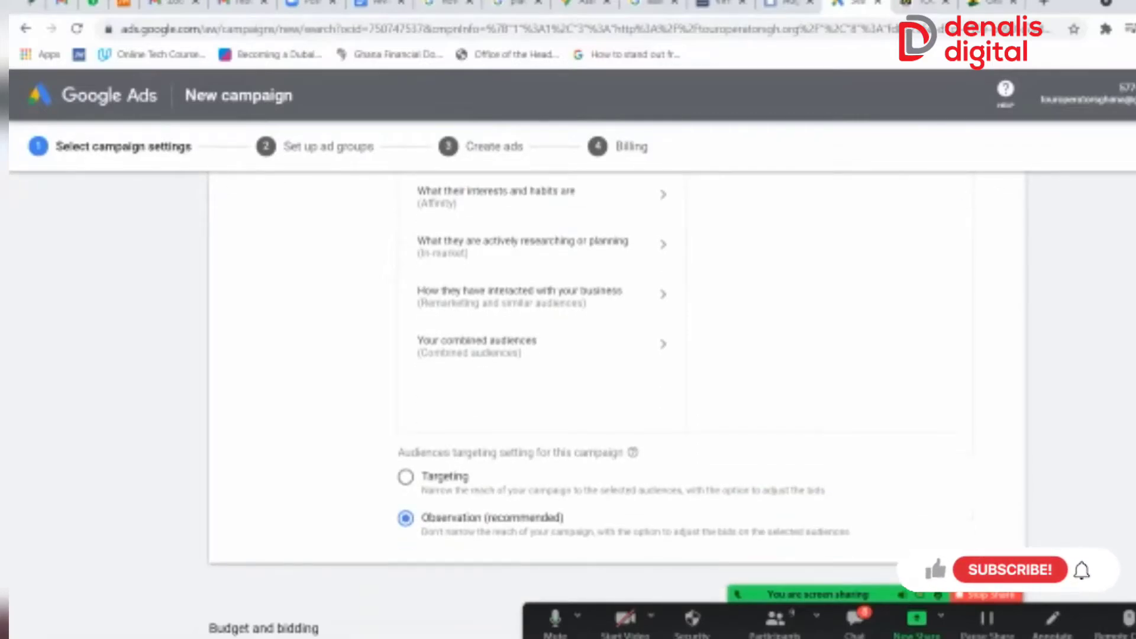
{"action": "scroll", "coordinate": [940, 579], "scroll_direction": "down", "scroll_amount": 1}
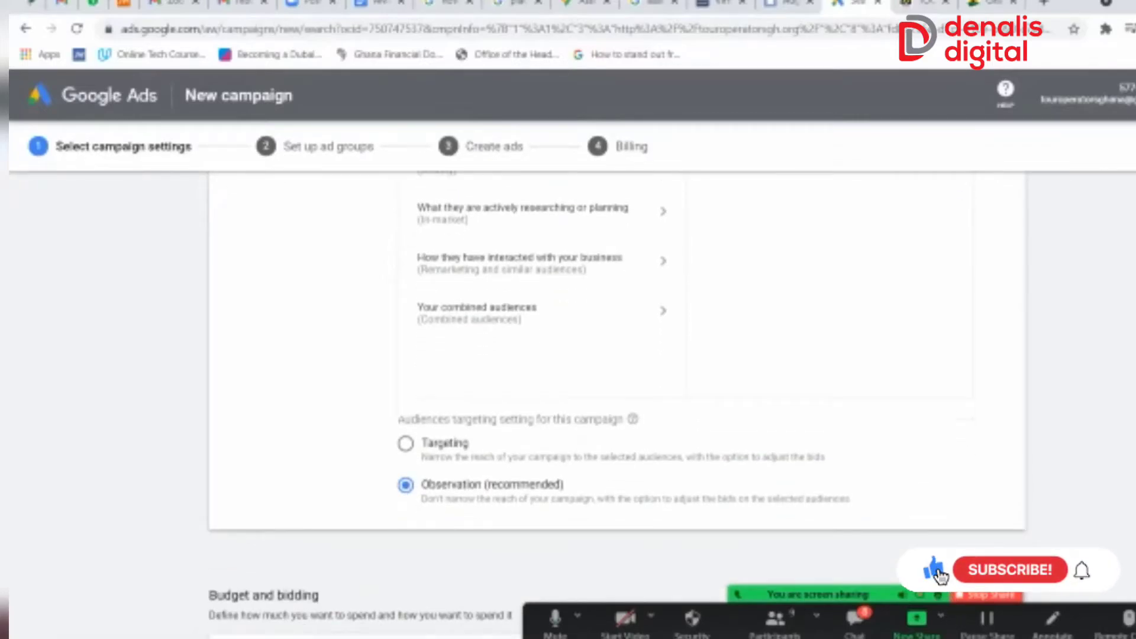
{"action": "scroll", "coordinate": [940, 575], "scroll_direction": "down", "scroll_amount": 1}
{"action": "scroll", "coordinate": [615, 402], "scroll_direction": "down", "scroll_amount": 3}
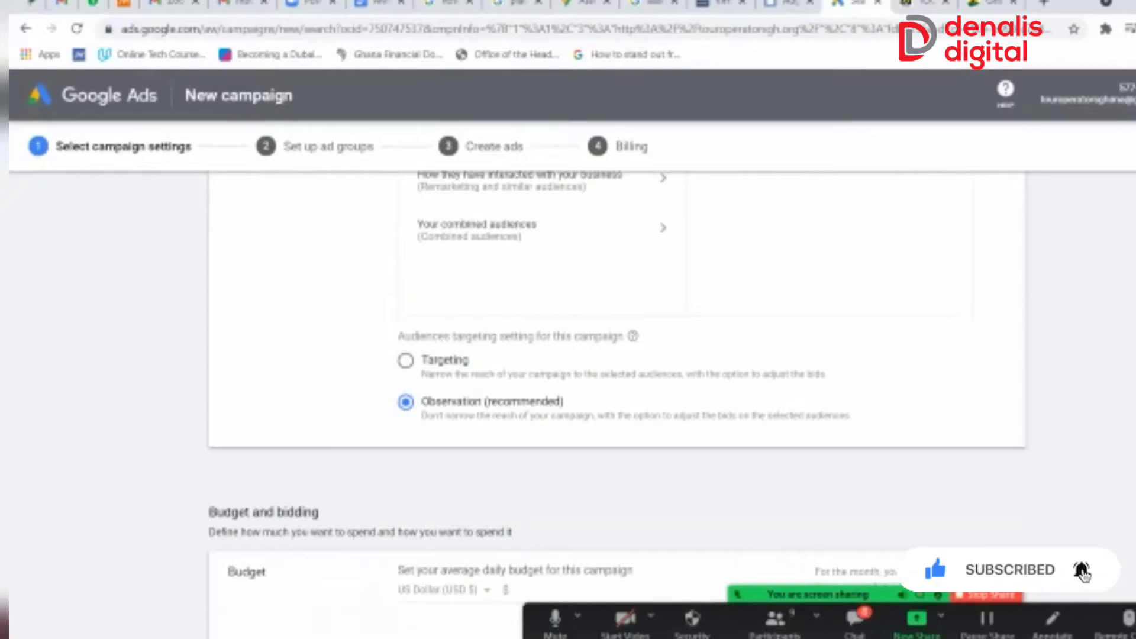
{"action": "scroll", "coordinate": [615, 403], "scroll_direction": "down", "scroll_amount": 3}
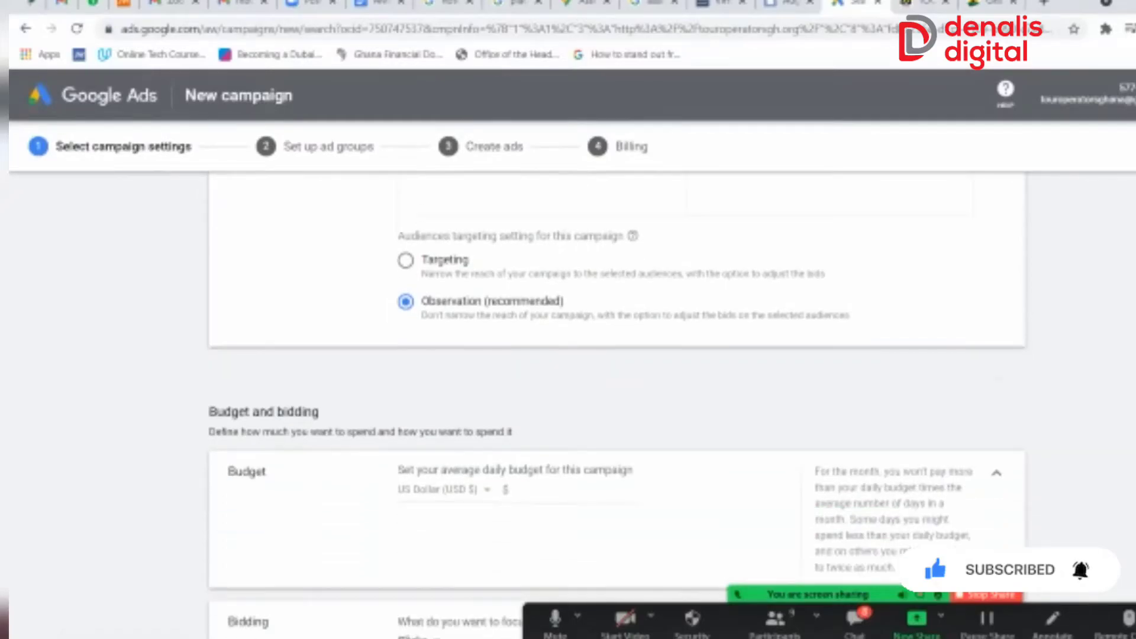
{"action": "scroll", "coordinate": [616, 402], "scroll_direction": "down", "scroll_amount": 2}
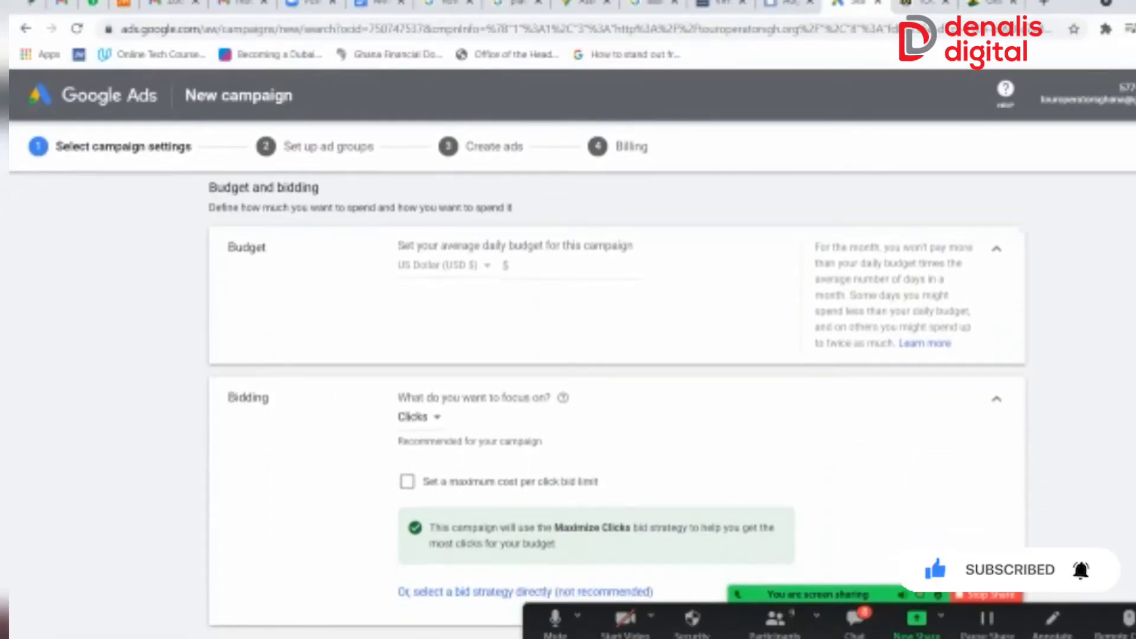
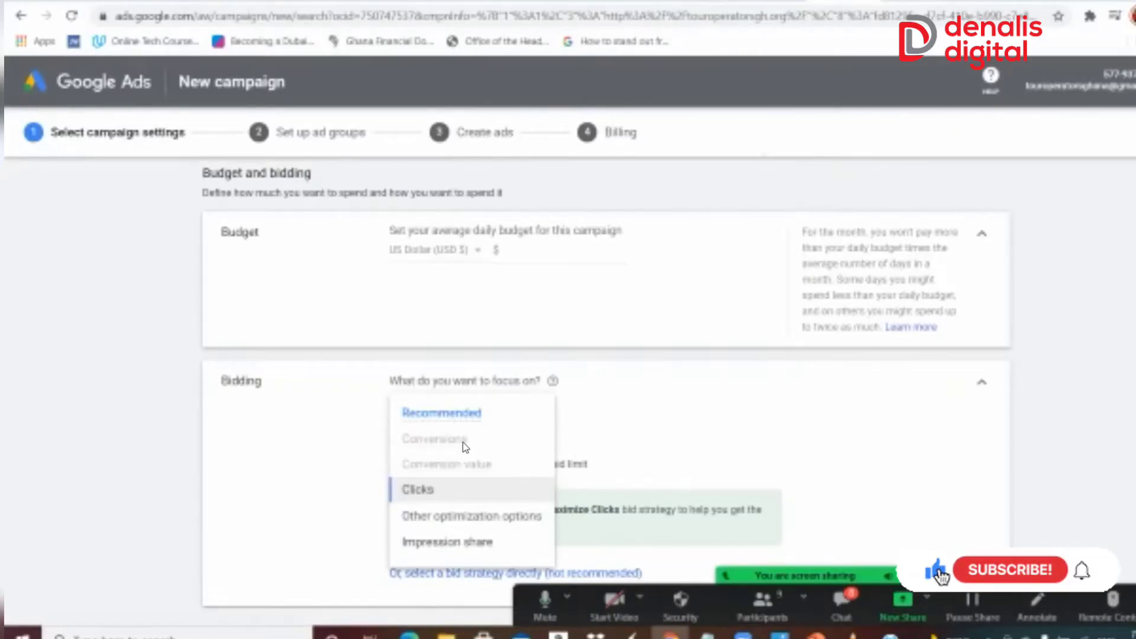
{"action": "mouse_move", "coordinate": [462, 442]}
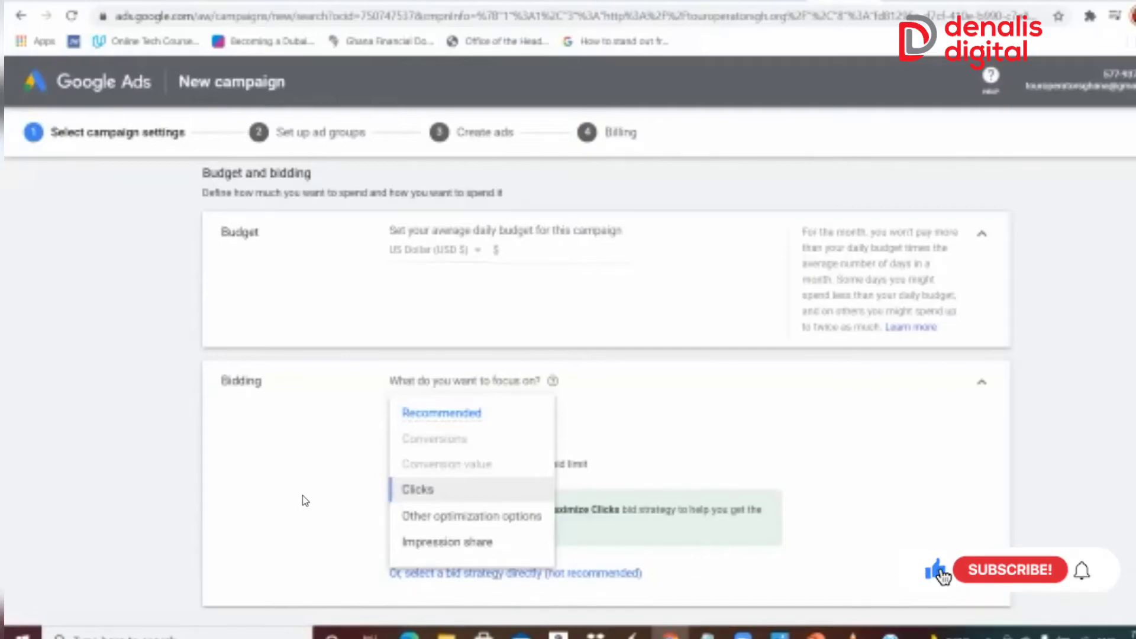
{"action": "left_click", "coordinate": [588, 427]}
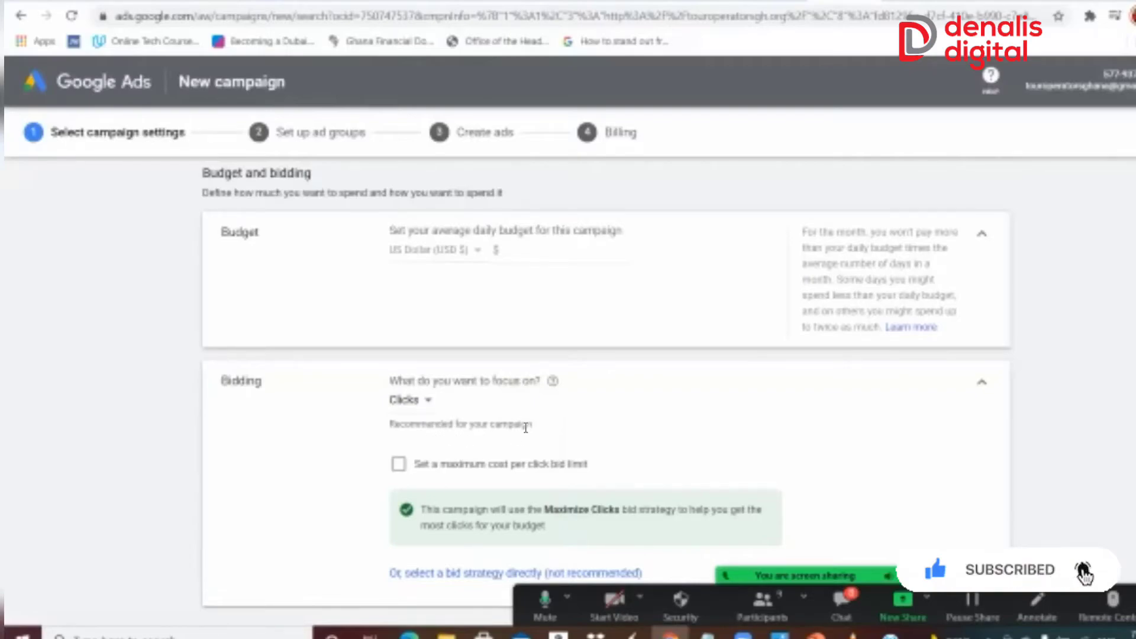
Enable a maximum cost per click bid limit for the Clicks bidding and set it to $0.50
{"action": "left_click", "coordinate": [444, 469]}
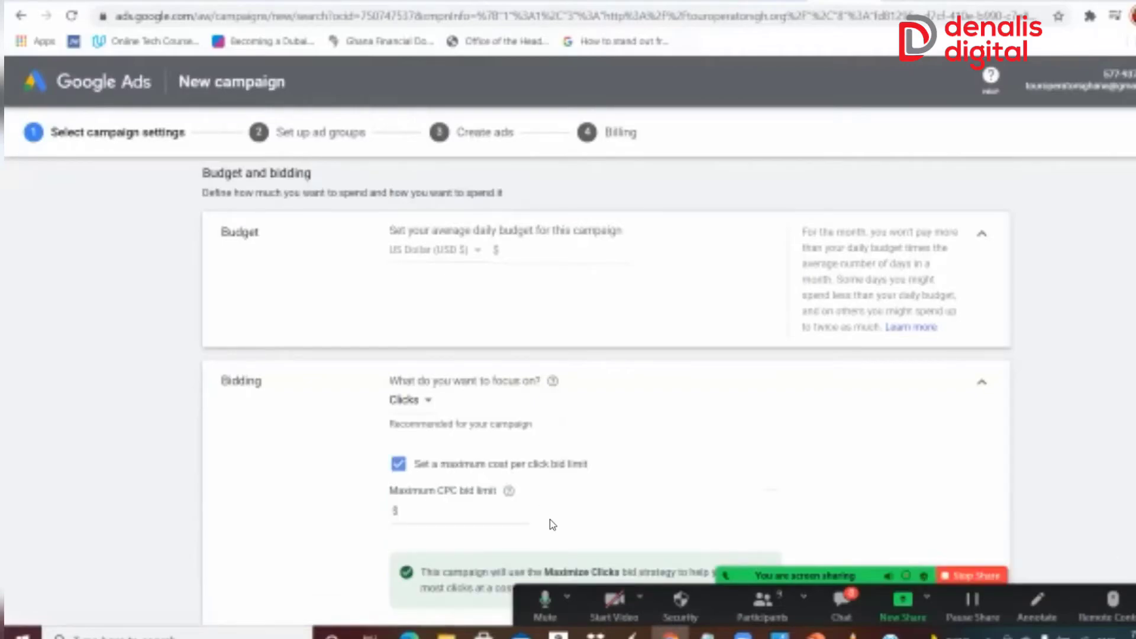
{"action": "left_click", "coordinate": [515, 514]}
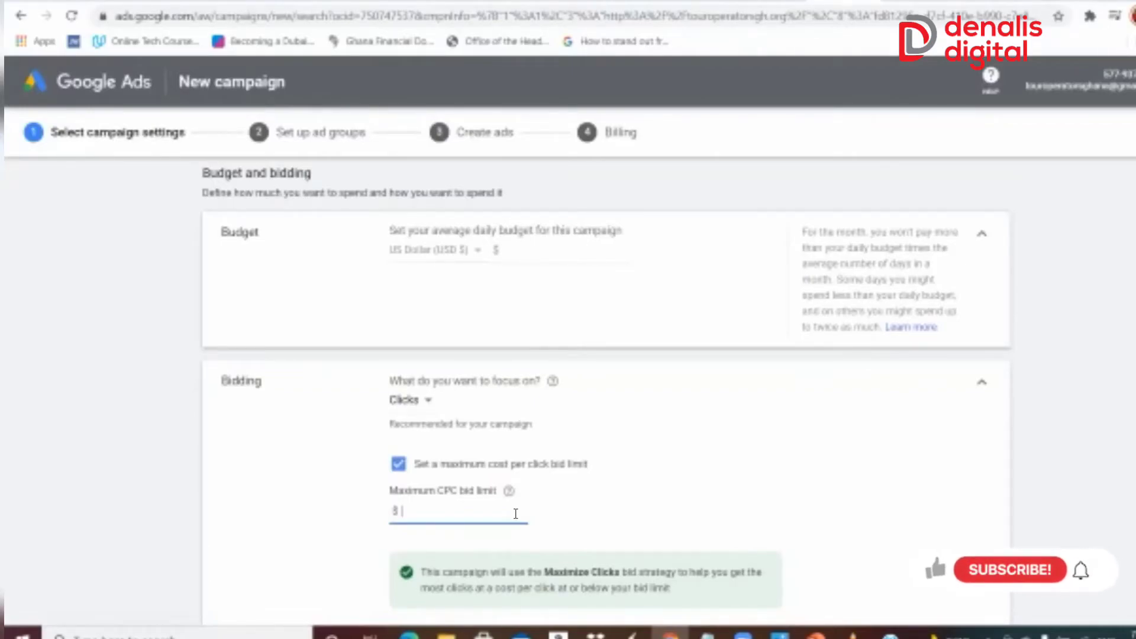
{"action": "type", "text": "0.5"}
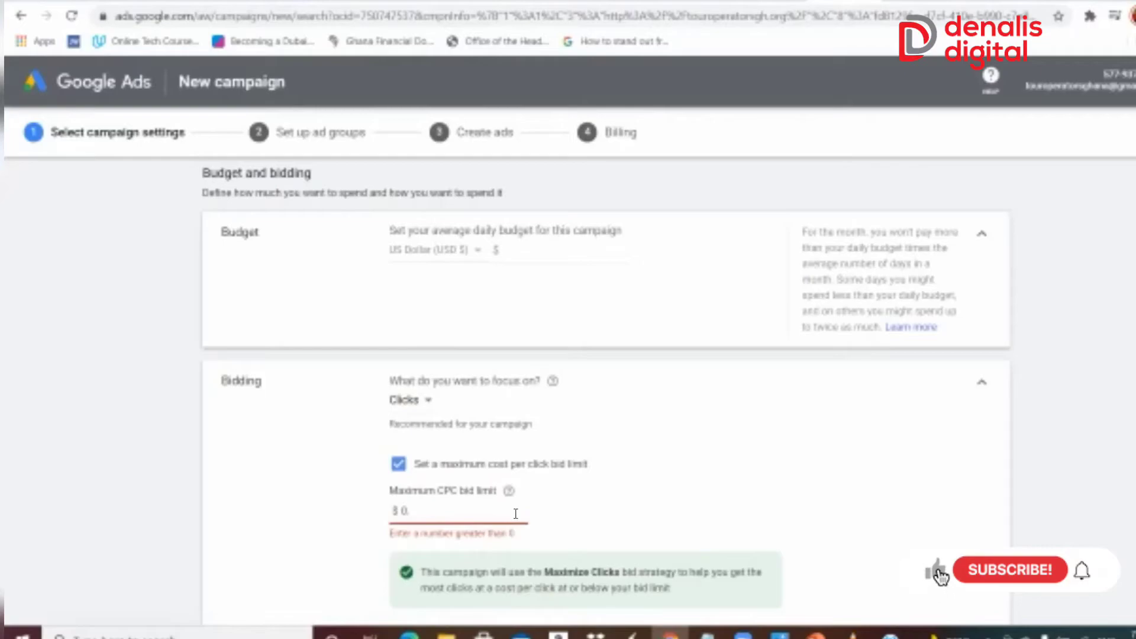
{"action": "left_click", "coordinate": [744, 475]}
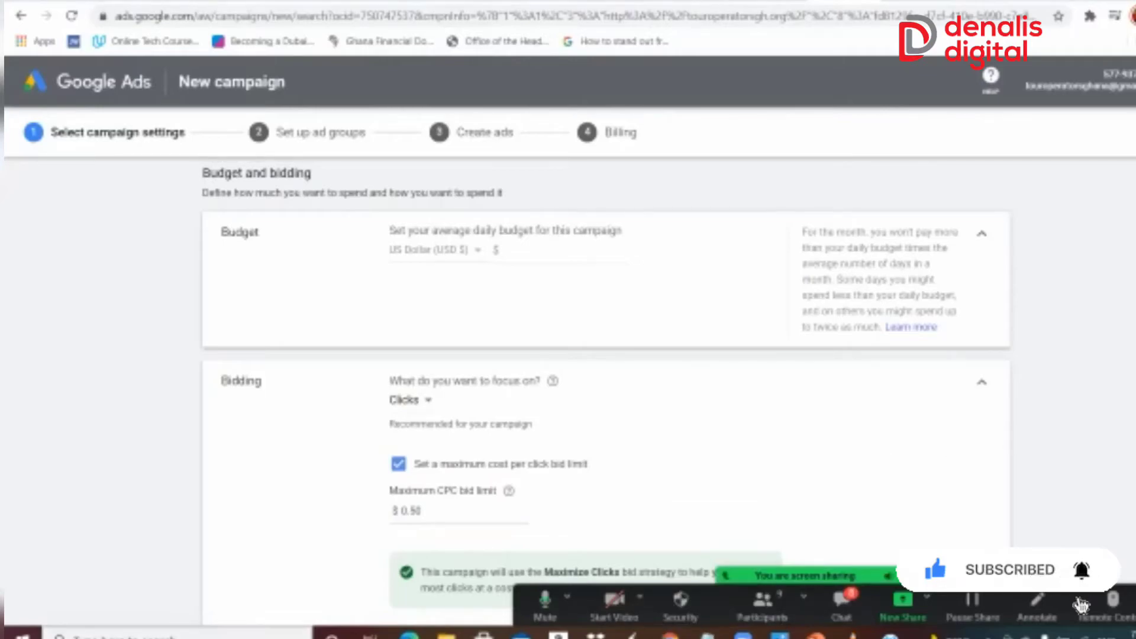
Open the Windows Calculator and divide 30 by 0.5 to estimate the clicks a $30 budget buys
{"action": "left_click", "coordinate": [74, 636]}
{"action": "type", "text": "cal"}
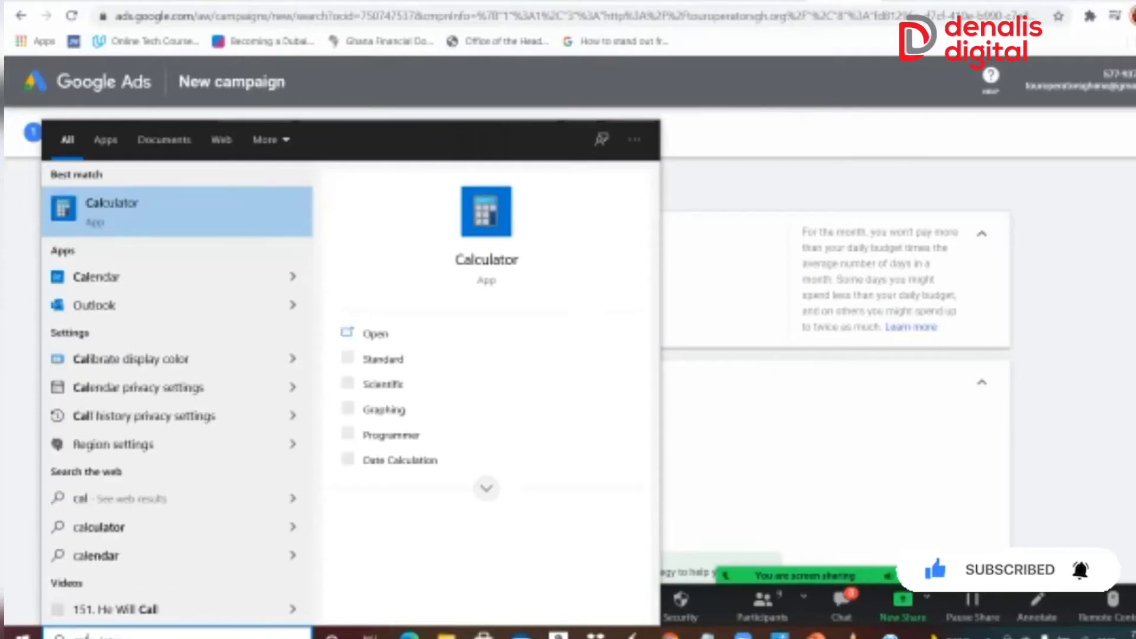
{"action": "left_click", "coordinate": [193, 189]}
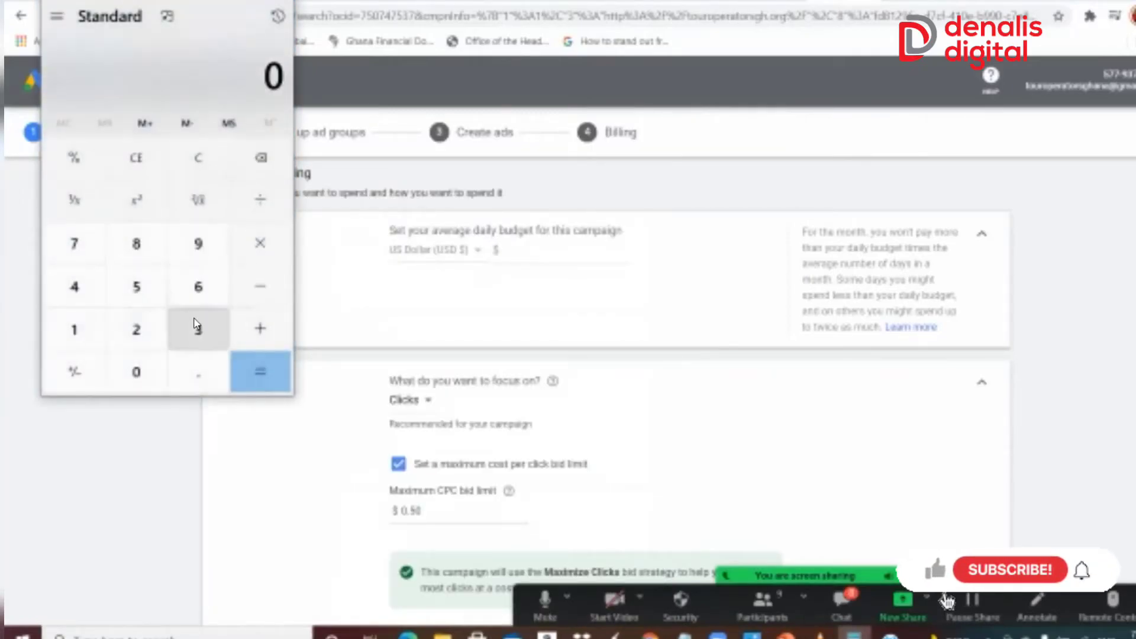
{"action": "left_click", "coordinate": [195, 324]}
{"action": "left_click", "coordinate": [148, 375]}
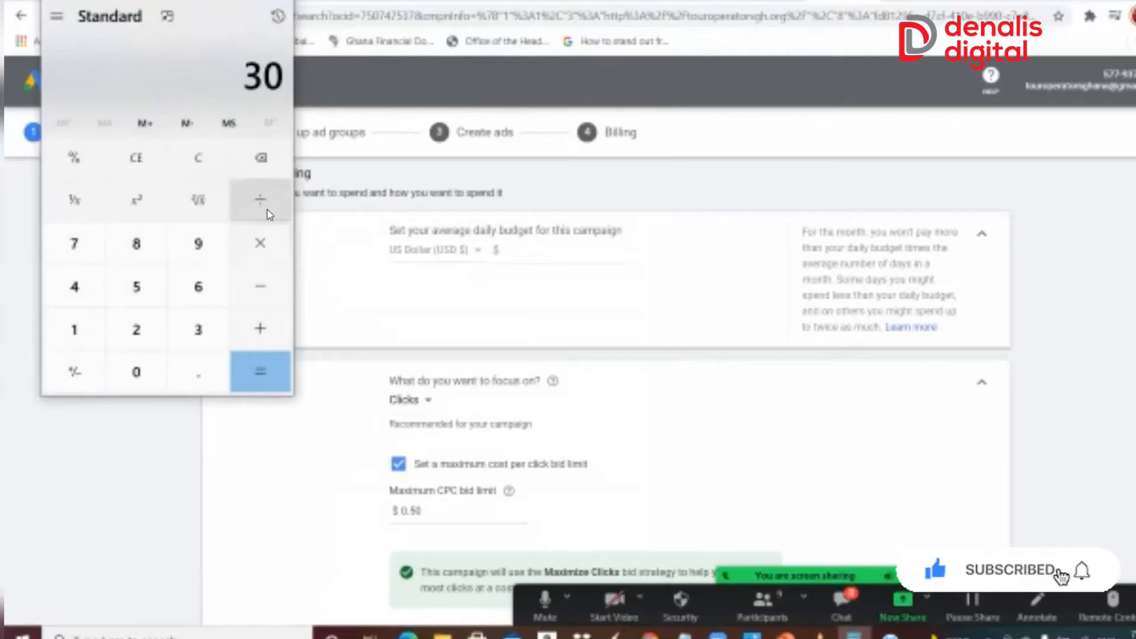
{"action": "left_click", "coordinate": [140, 383]}
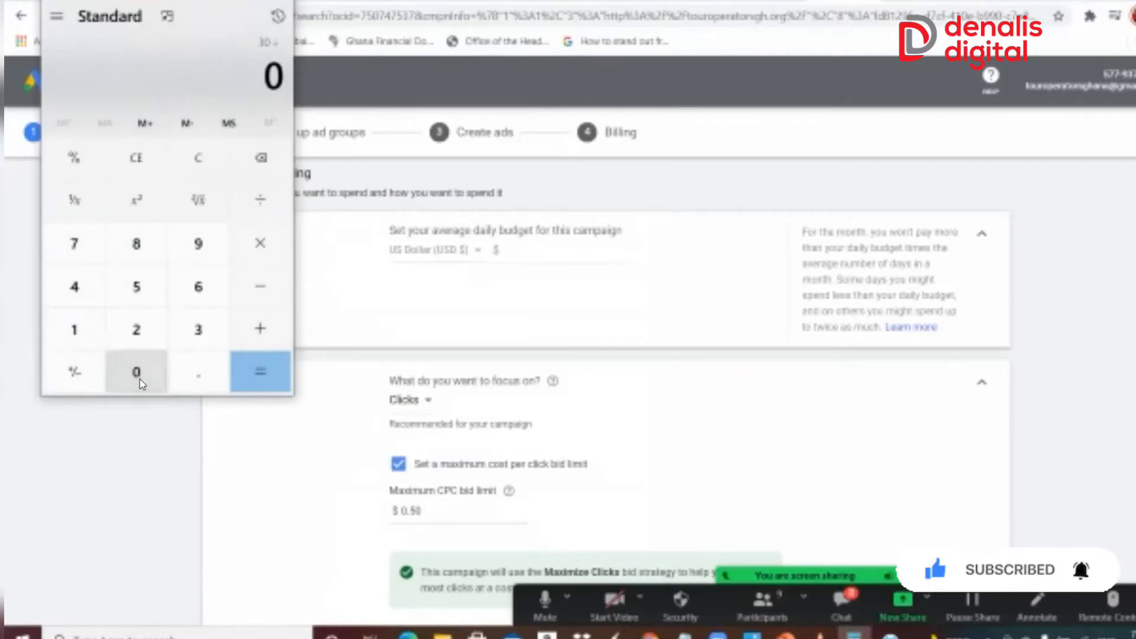
{"action": "left_click", "coordinate": [196, 371]}
{"action": "left_click", "coordinate": [139, 292]}
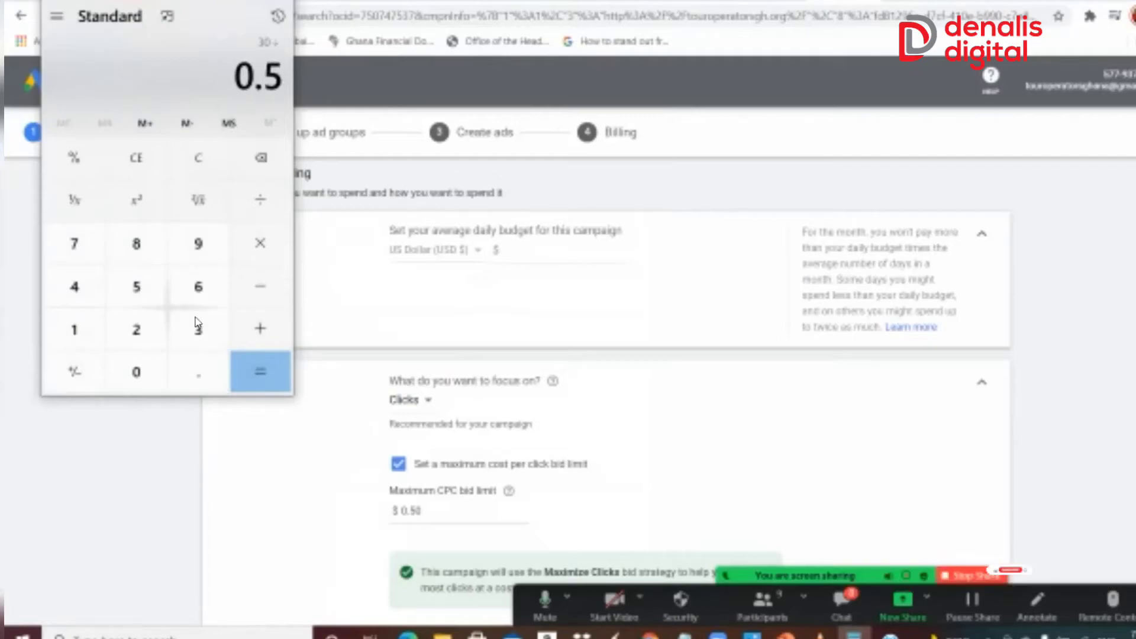
{"action": "left_click", "coordinate": [268, 366]}
{"action": "left_click", "coordinate": [267, 367]}
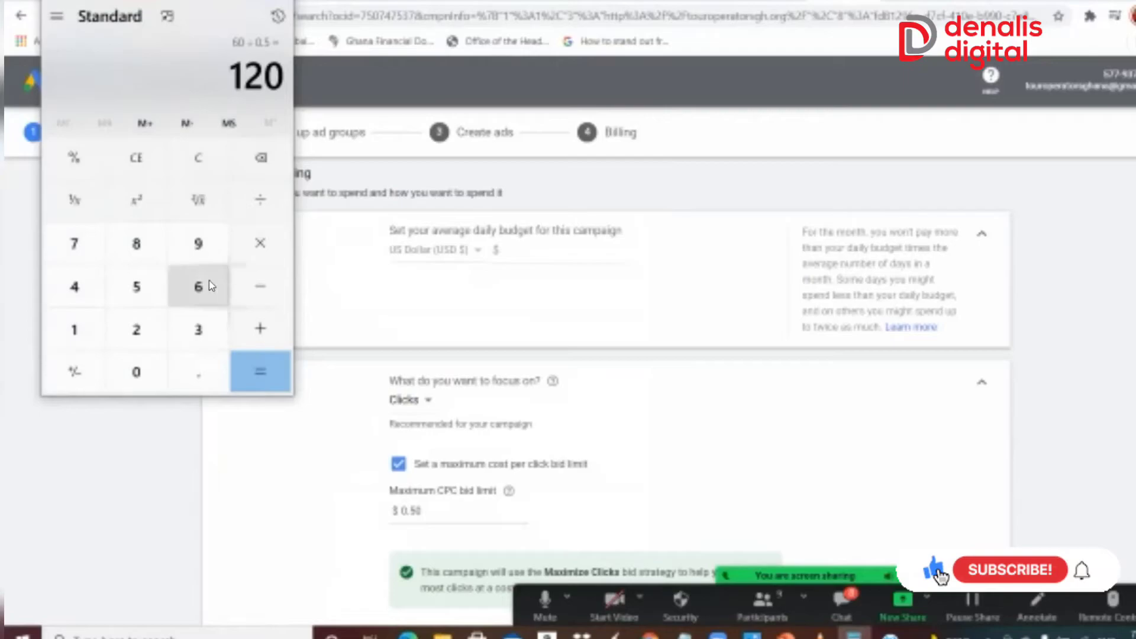
Clear the calculator and work out 30 divided by 0.5 again
{"action": "left_click", "coordinate": [189, 163]}
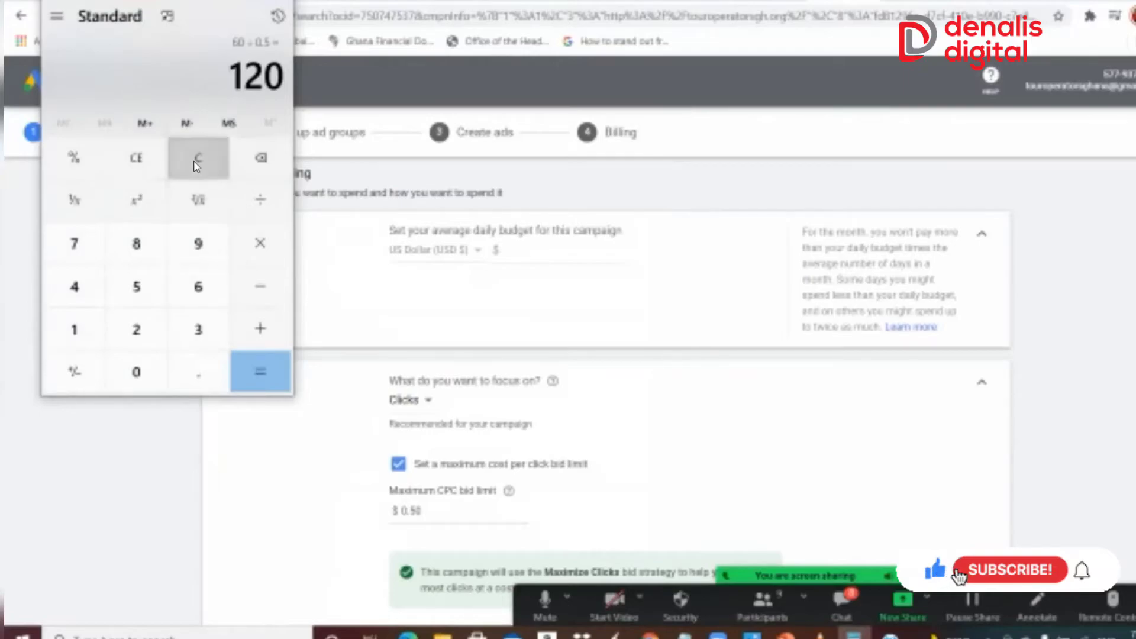
{"action": "left_click", "coordinate": [186, 343]}
{"action": "left_click", "coordinate": [142, 367]}
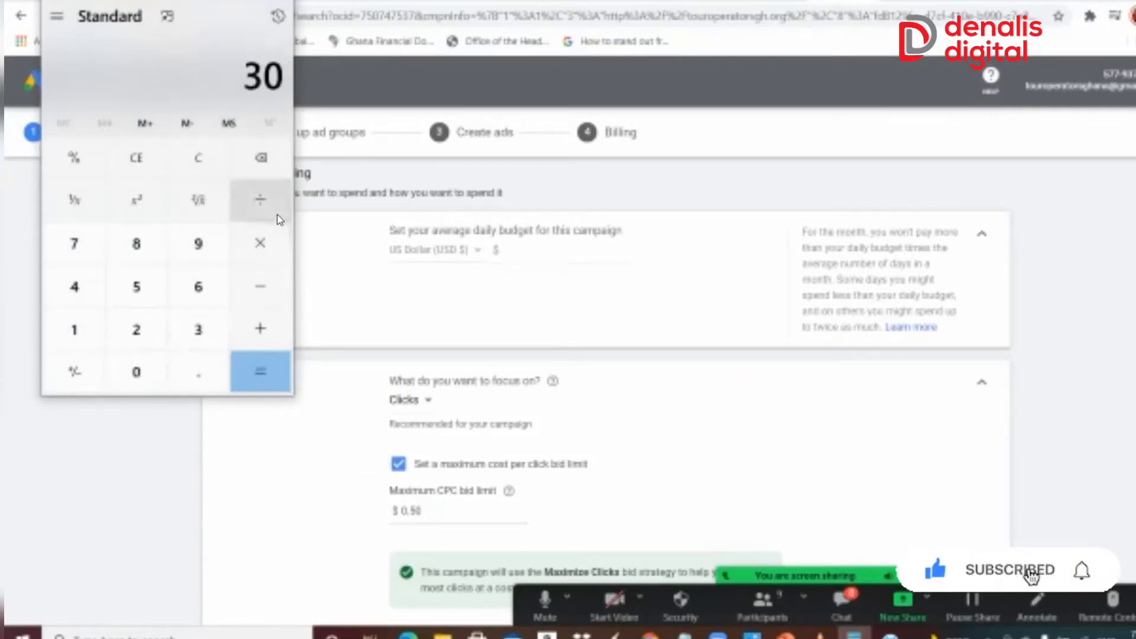
{"action": "left_click", "coordinate": [261, 201]}
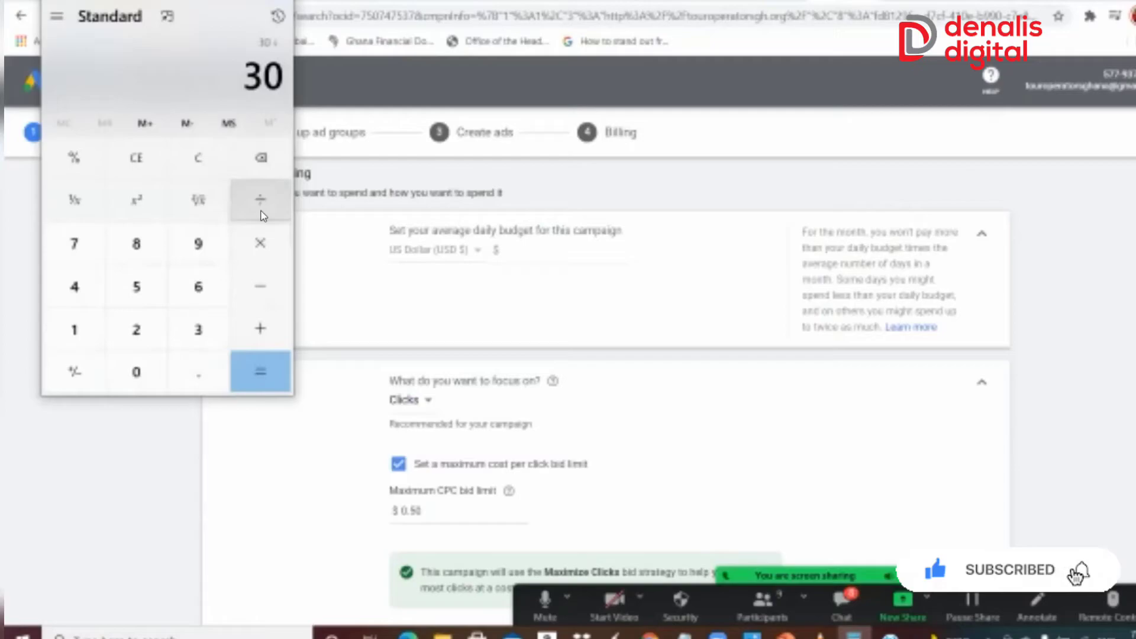
{"action": "left_click", "coordinate": [149, 368]}
{"action": "left_click", "coordinate": [190, 372]}
{"action": "left_click", "coordinate": [144, 290]}
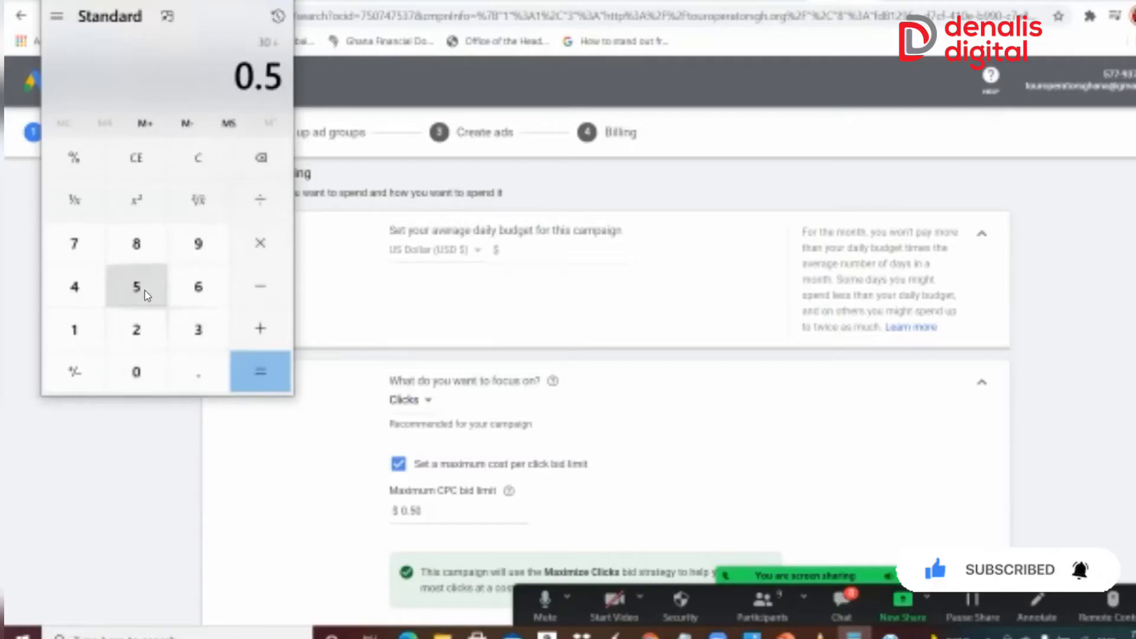
{"action": "left_click", "coordinate": [261, 373]}
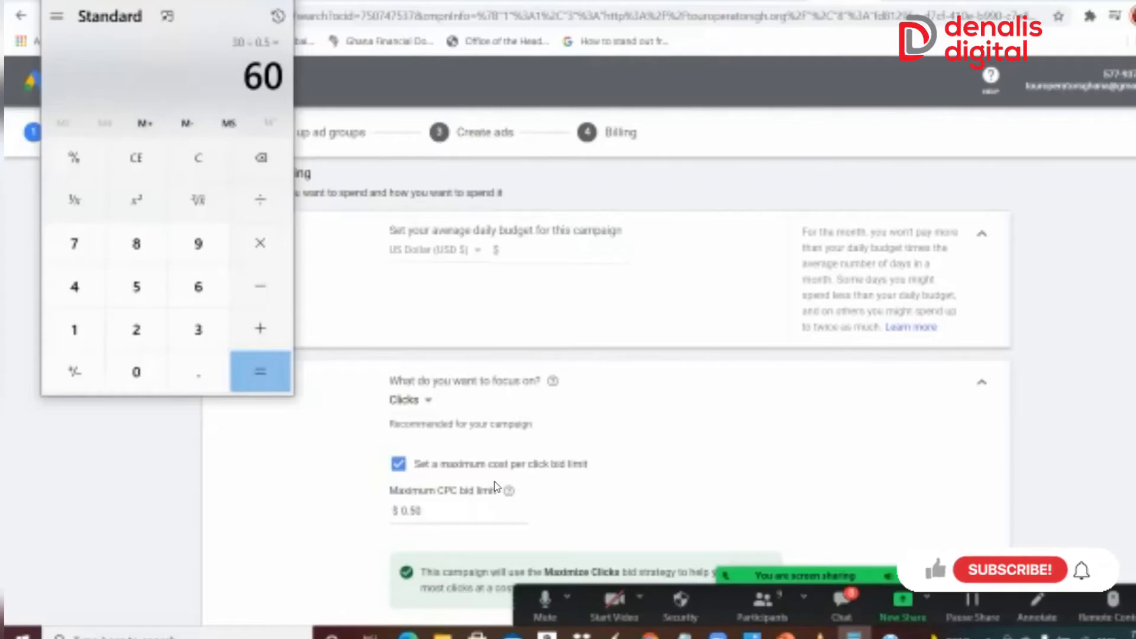
Change the maximum CPC bid limit in the campaign's bidding settings to $0.10
{"action": "left_click", "coordinate": [421, 508]}
{"action": "key", "text": "BackSpace"}
{"action": "key", "text": "BackSpace"}
{"action": "key", "text": "BackSpace"}
{"action": "key", "text": "BackSpace"}
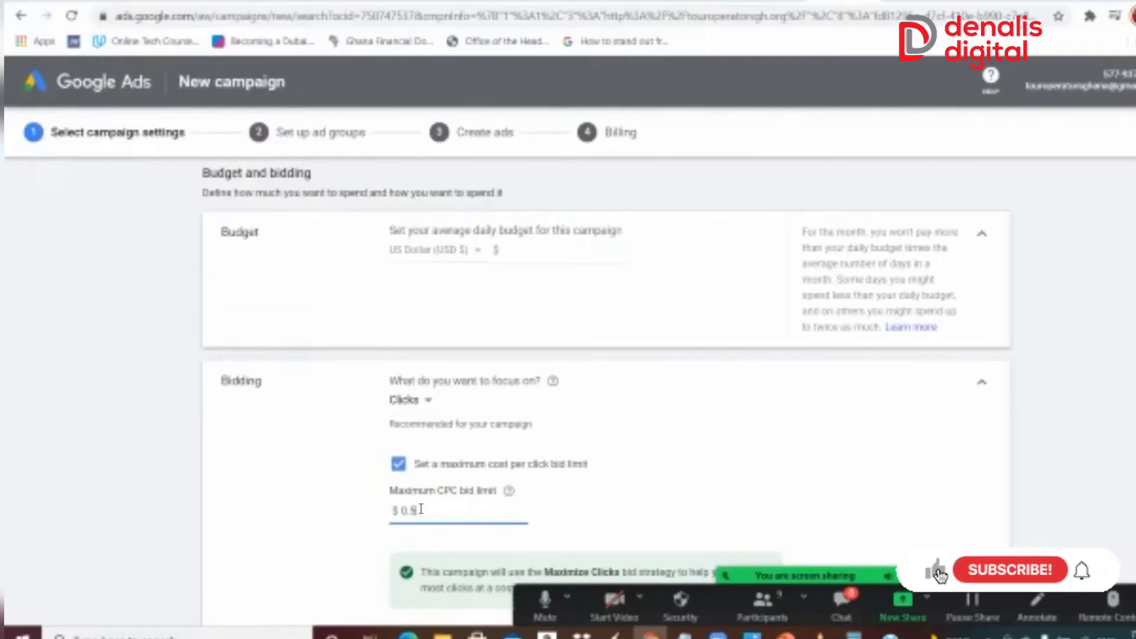
{"action": "type", "text": "0.1"}
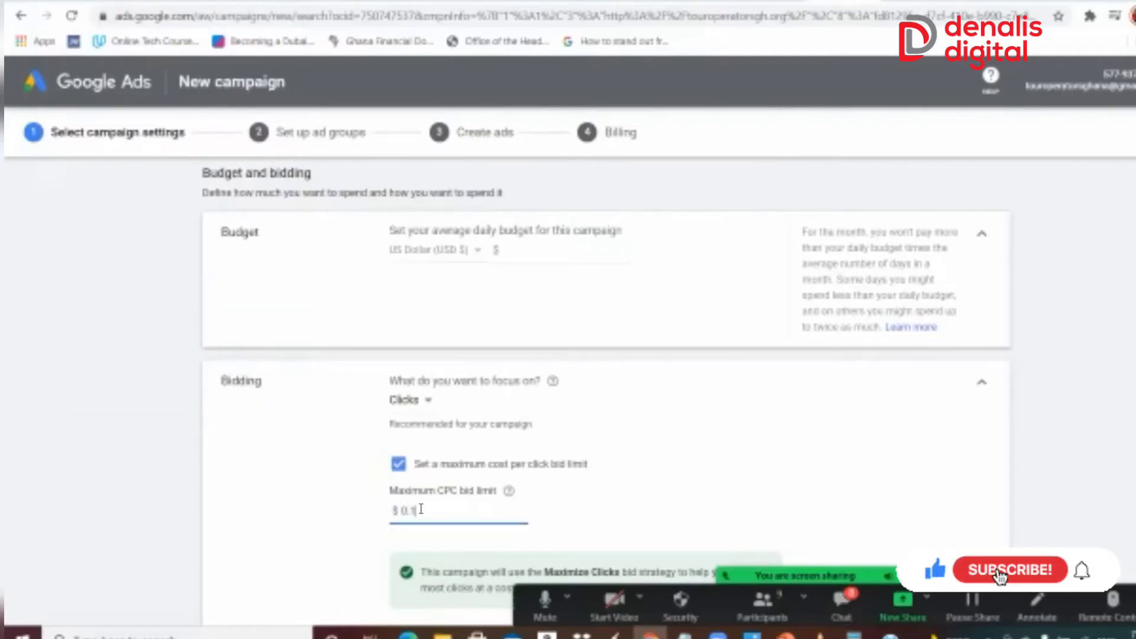
{"action": "left_click", "coordinate": [614, 499]}
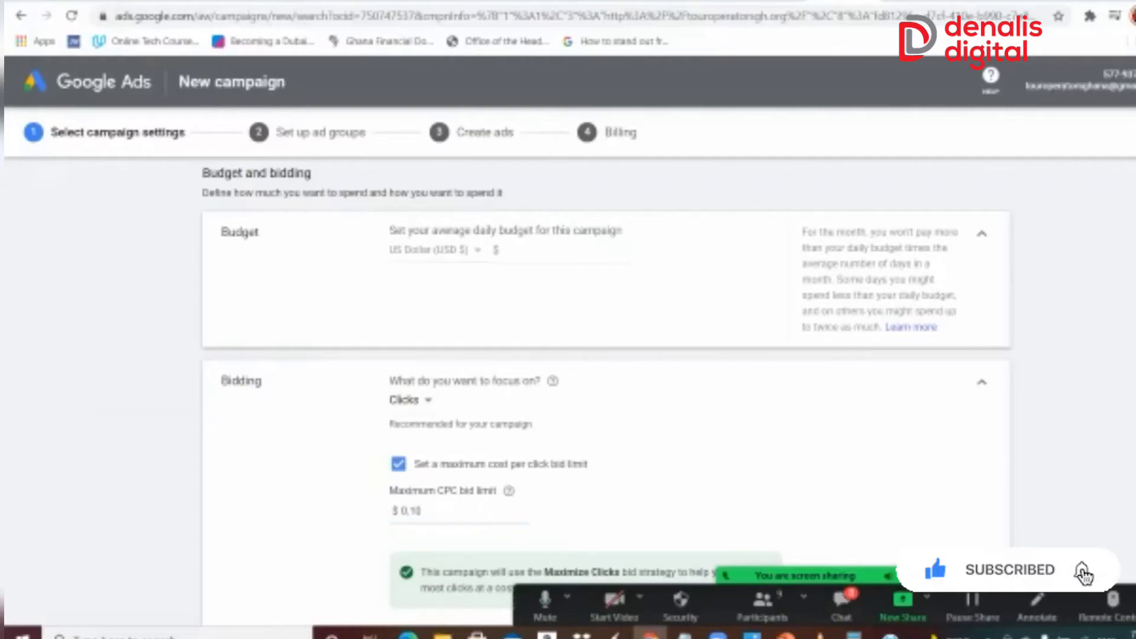
Review the rest of the bidding section and the sitelink, callout and call extension options below it
{"action": "scroll", "coordinate": [603, 390], "scroll_direction": "down", "scroll_amount": 5}
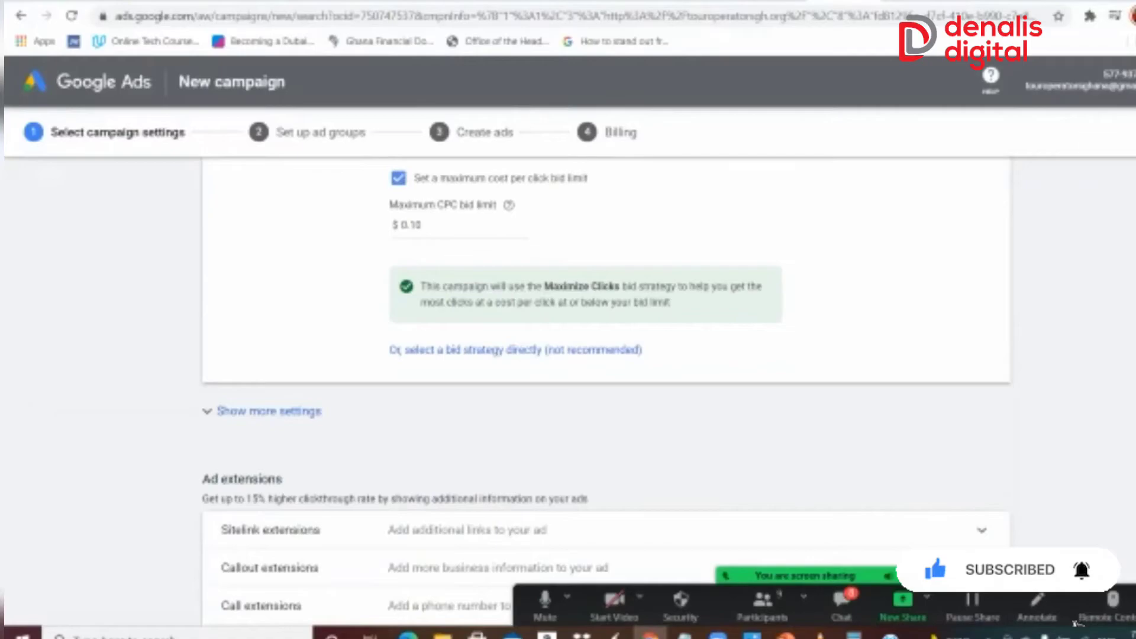
{"action": "scroll", "coordinate": [604, 390], "scroll_direction": "up", "scroll_amount": 1}
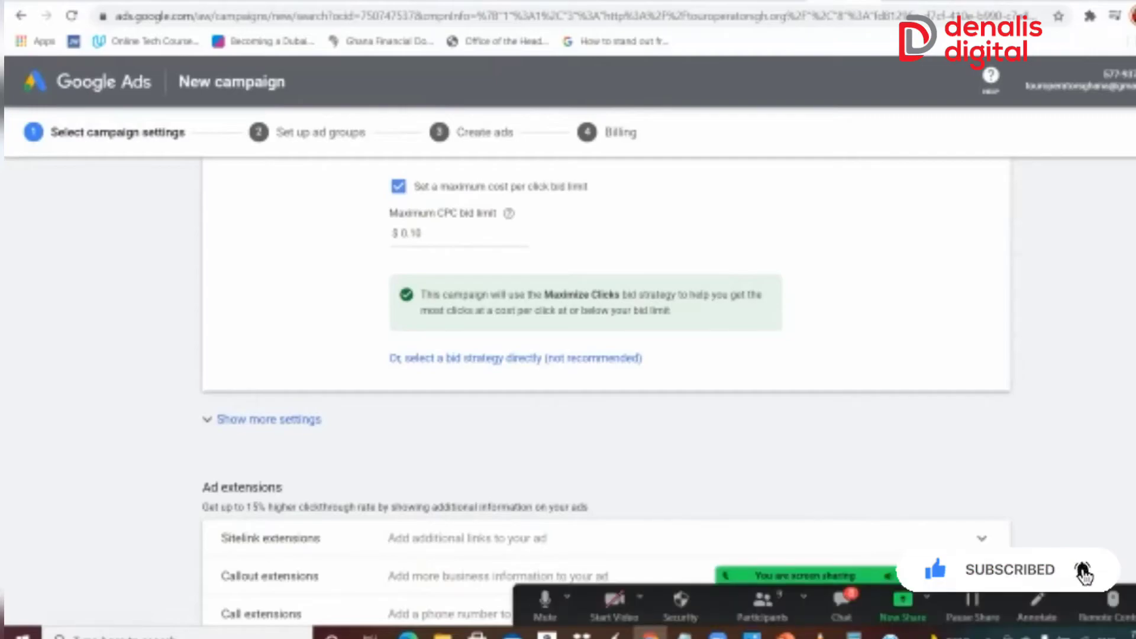
{"action": "scroll", "coordinate": [591, 355], "scroll_direction": "down", "scroll_amount": 2}
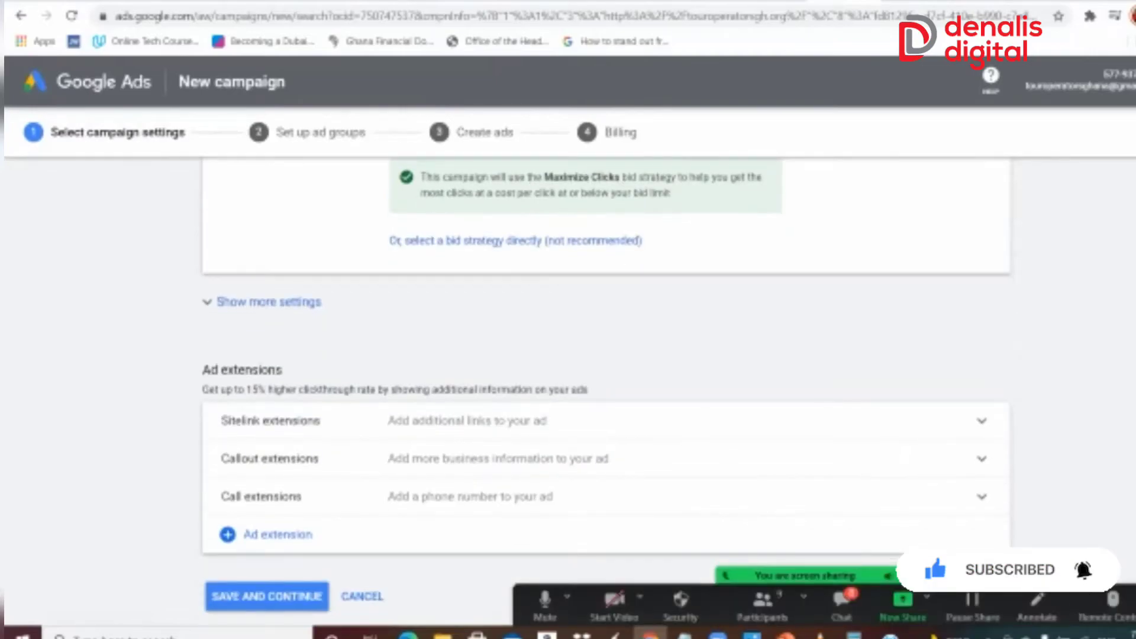
{"action": "scroll", "coordinate": [591, 355], "scroll_direction": "down", "scroll_amount": 1}
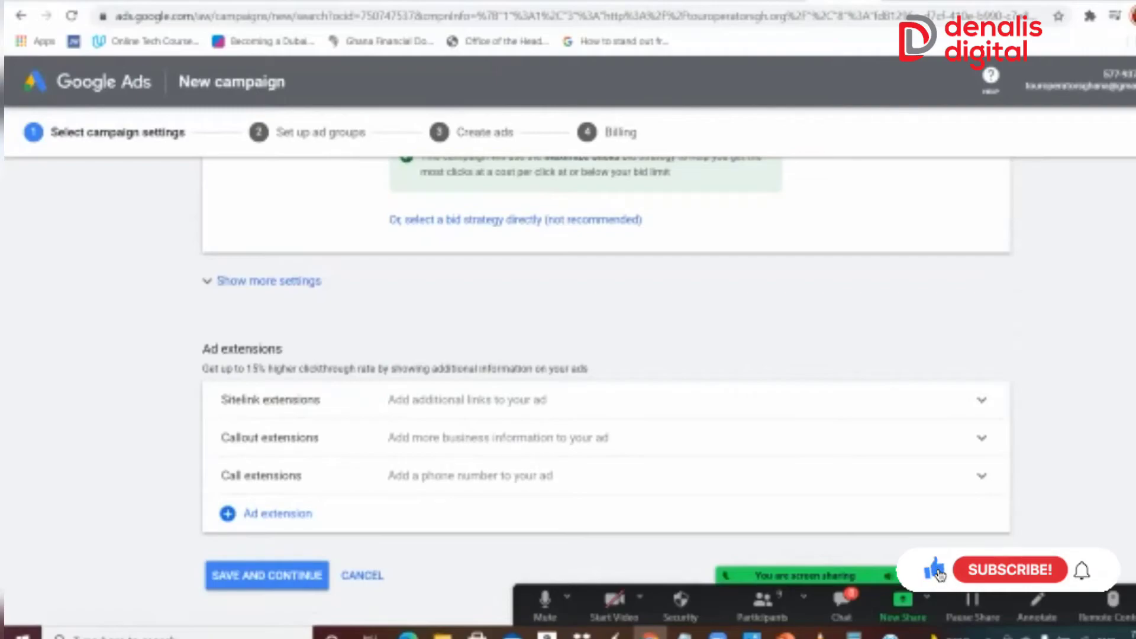
{"action": "scroll", "coordinate": [592, 355], "scroll_direction": "down", "scroll_amount": 1}
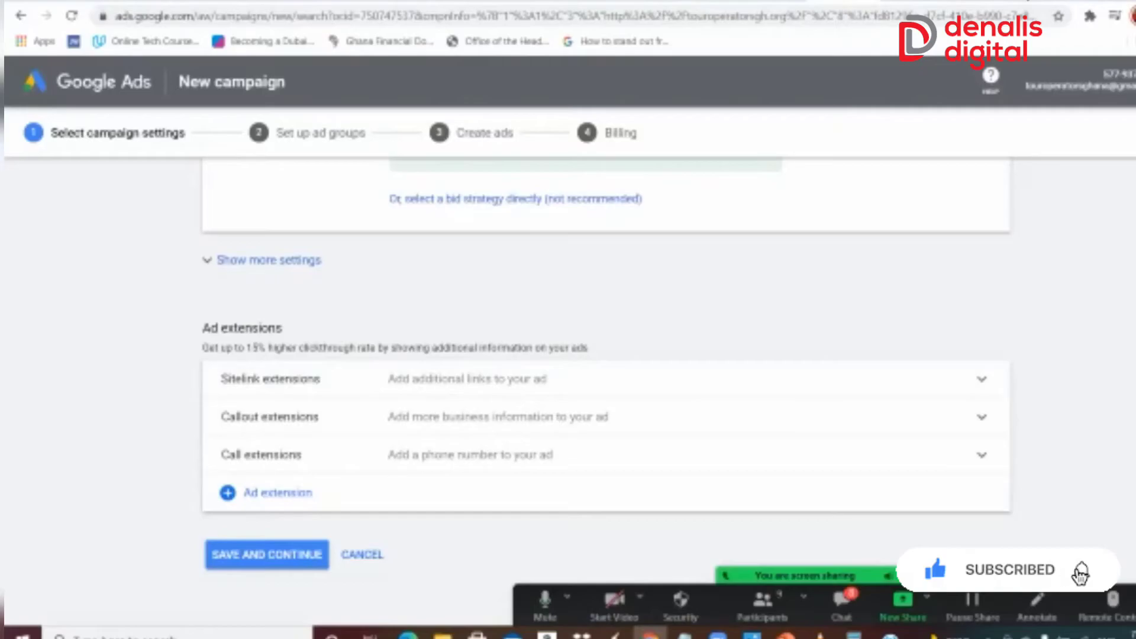
Search Google for "fido" in a new browser tab
{"action": "key", "text": "ctrl+t"}
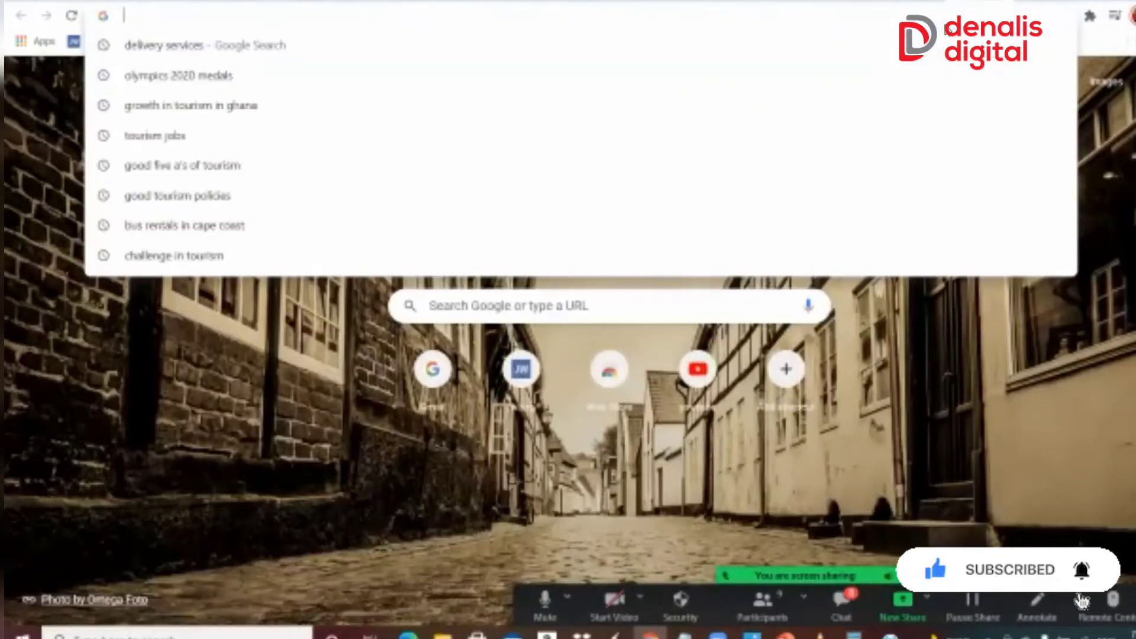
{"action": "type", "text": "www"}
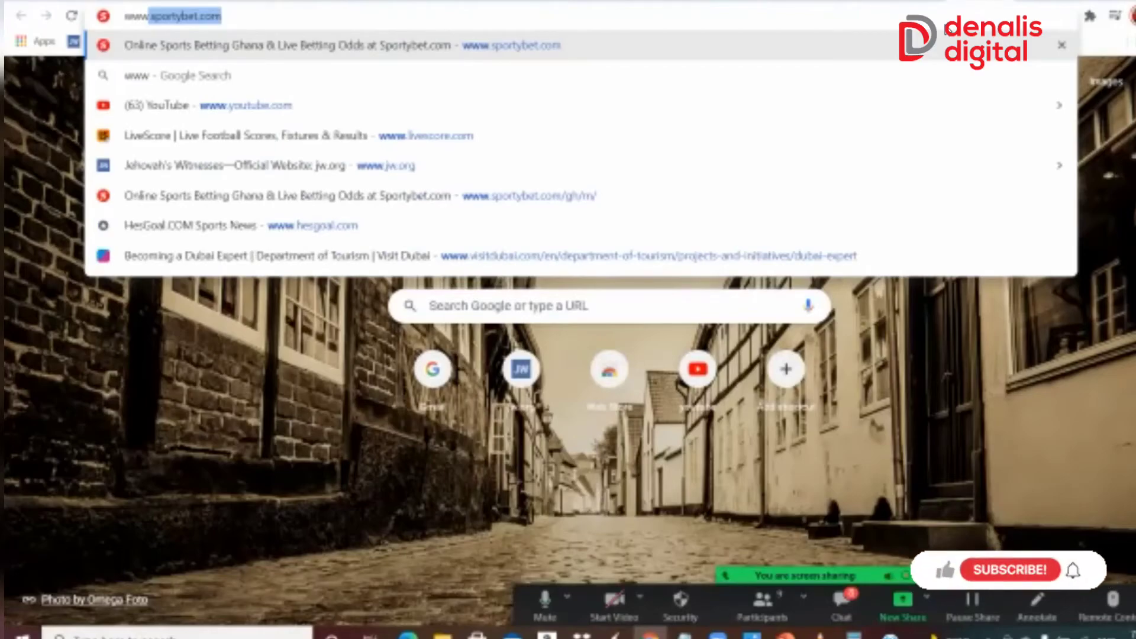
{"action": "key", "text": "BackSpace"}
{"action": "key", "text": "BackSpace"}
{"action": "key", "text": "BackSpace"}
{"action": "key", "text": "BackSpace"}
{"action": "type", "text": "fido"}
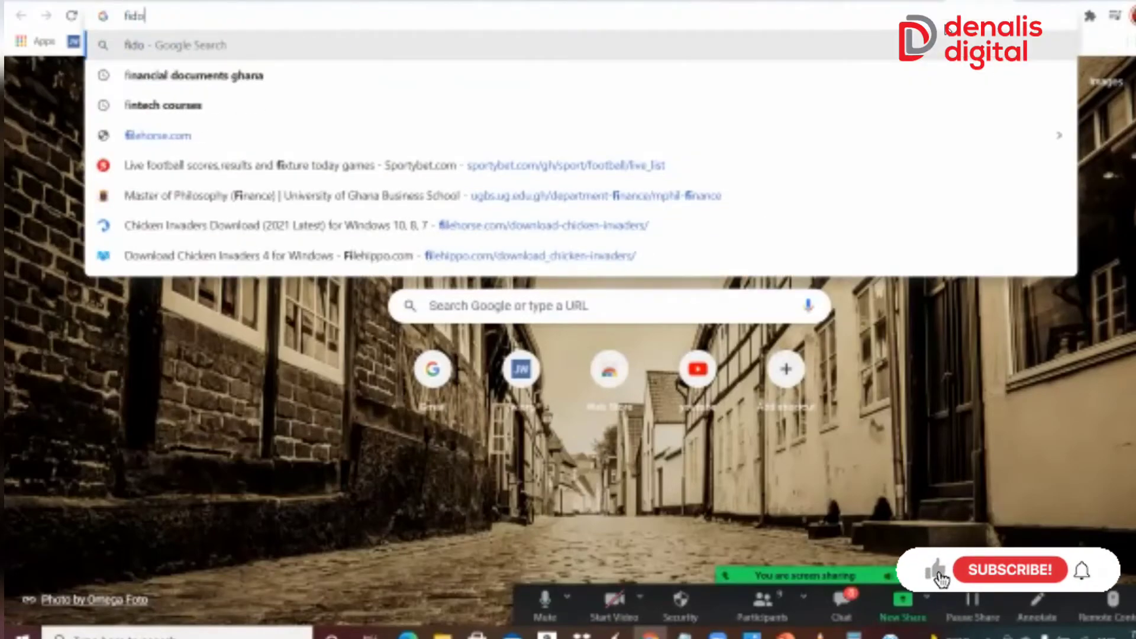
{"action": "key", "text": "Return"}
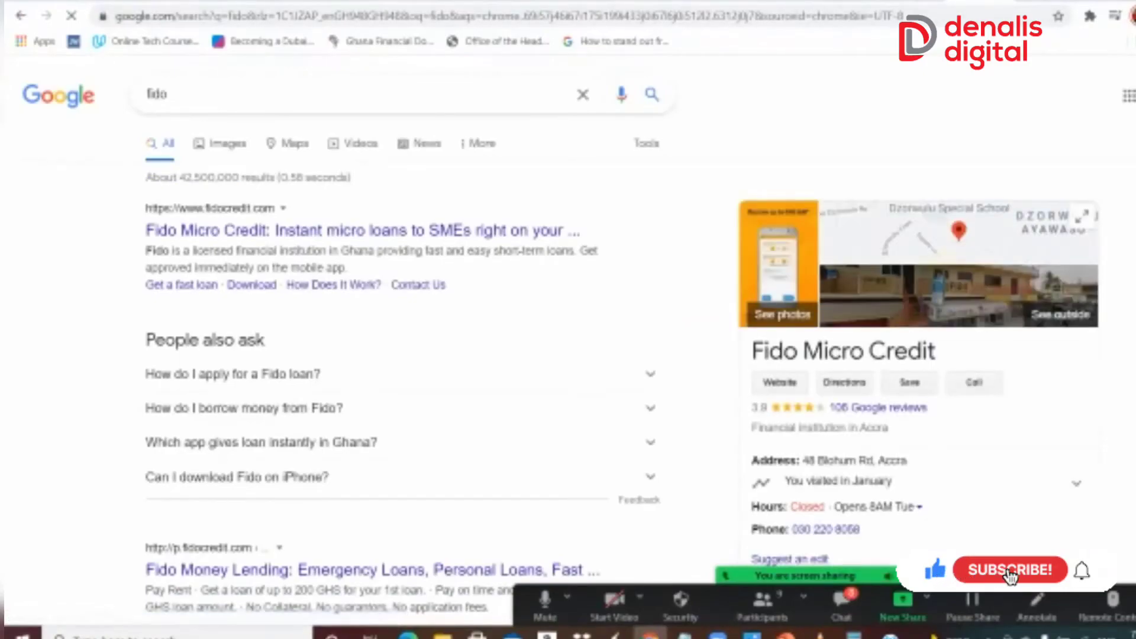
Examine the Fido Micro Credit search results, including the top listing's headline, description and additional site links
{"action": "scroll", "coordinate": [568, 346], "scroll_direction": "down", "scroll_amount": 2}
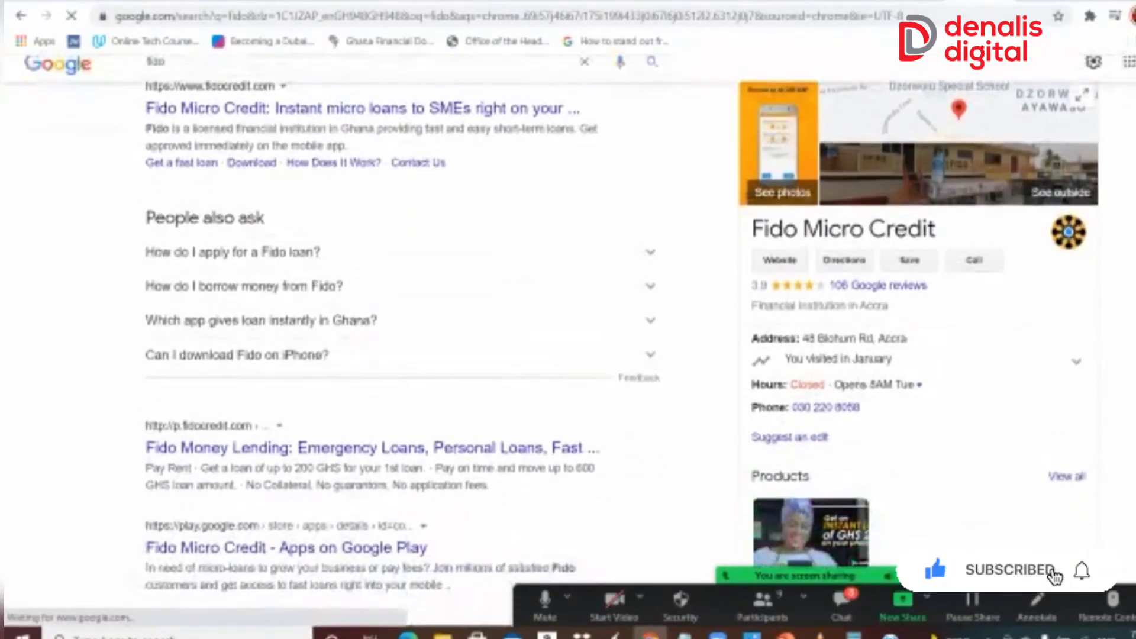
{"action": "scroll", "coordinate": [568, 346], "scroll_direction": "down", "scroll_amount": 1}
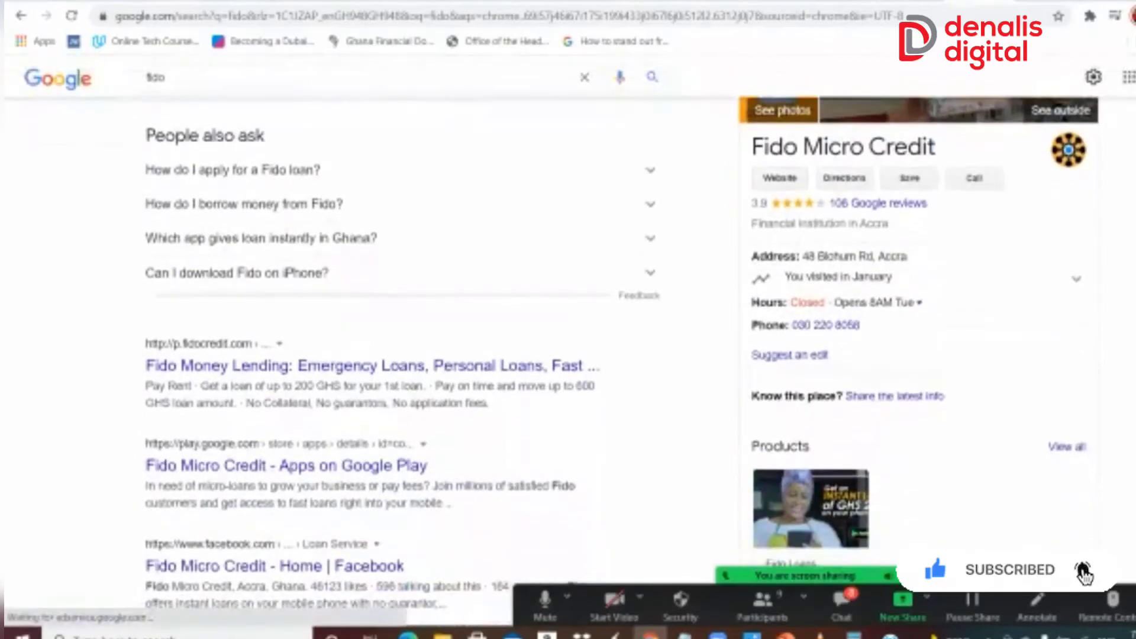
{"action": "scroll", "coordinate": [568, 346], "scroll_direction": "up", "scroll_amount": 2}
{"action": "scroll", "coordinate": [567, 346], "scroll_direction": "up", "scroll_amount": 1}
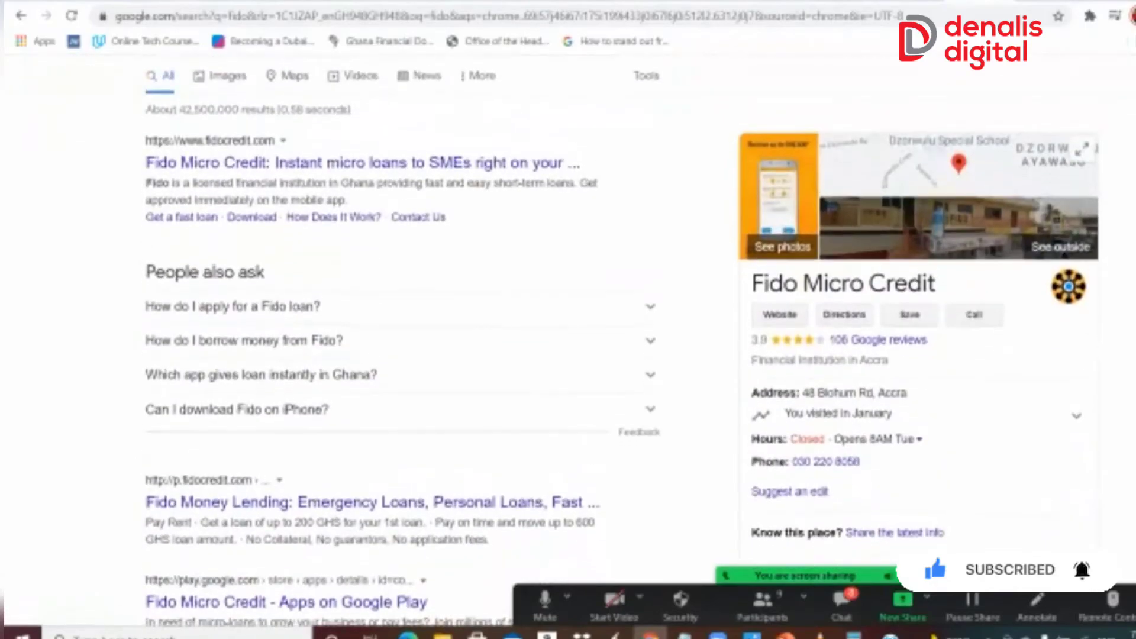
{"action": "scroll", "coordinate": [568, 346], "scroll_direction": "down", "scroll_amount": 5}
{"action": "scroll", "coordinate": [568, 346], "scroll_direction": "up", "scroll_amount": 6}
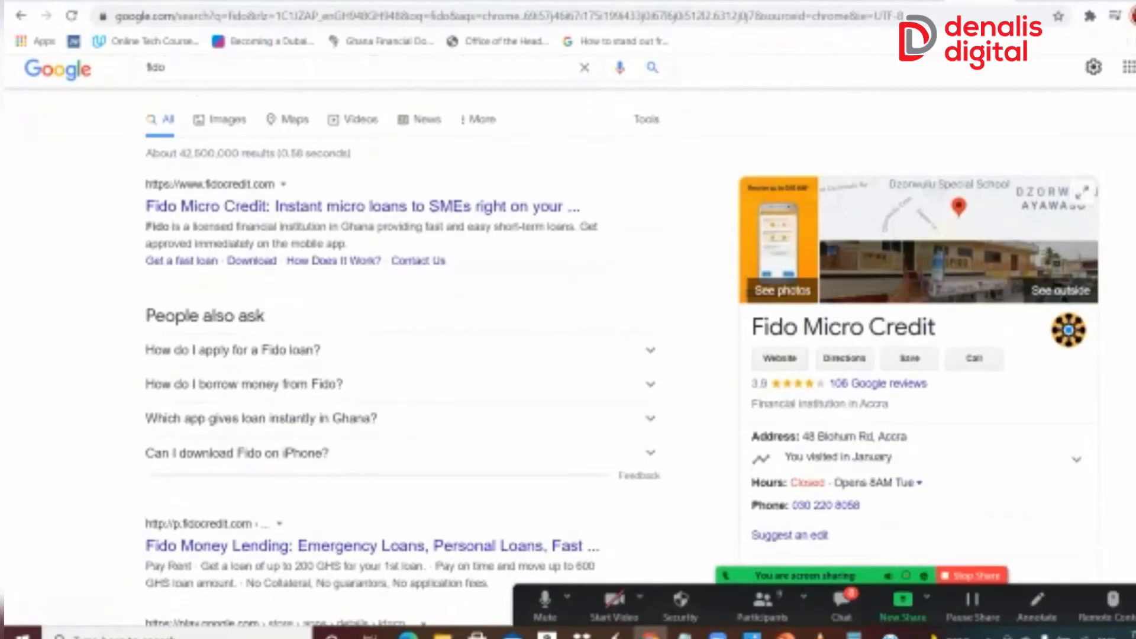
{"action": "scroll", "coordinate": [477, 317], "scroll_direction": "up", "scroll_amount": 1}
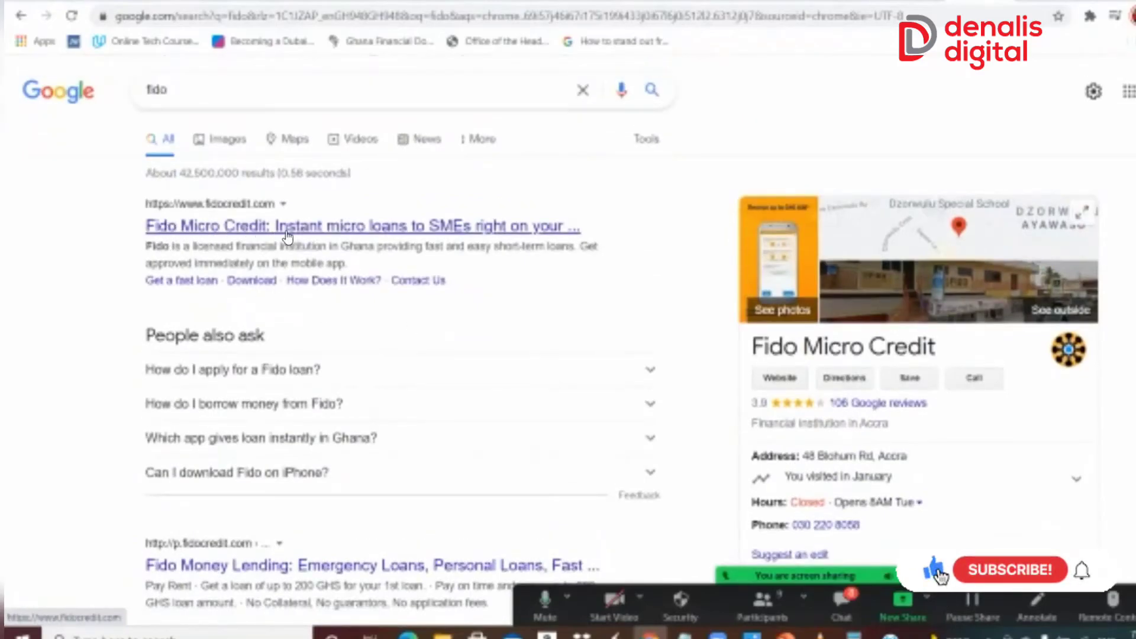
{"action": "left_click", "coordinate": [401, 234]}
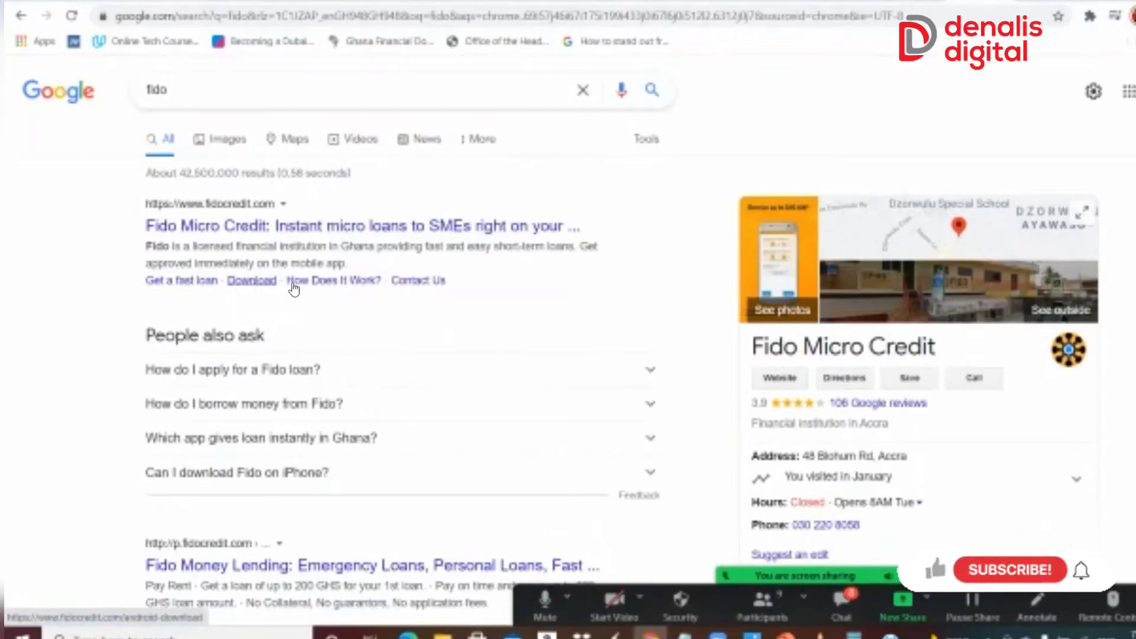
{"action": "left_click", "coordinate": [349, 289]}
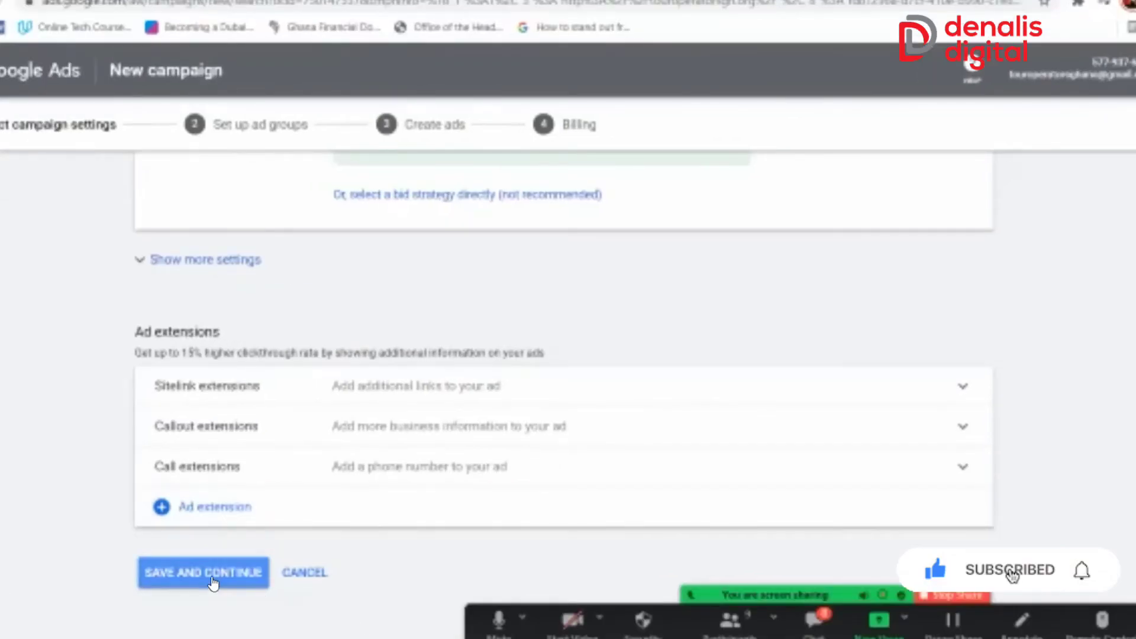
Try to save the campaign settings and continue to the ad group setup
{"action": "left_click", "coordinate": [213, 582]}
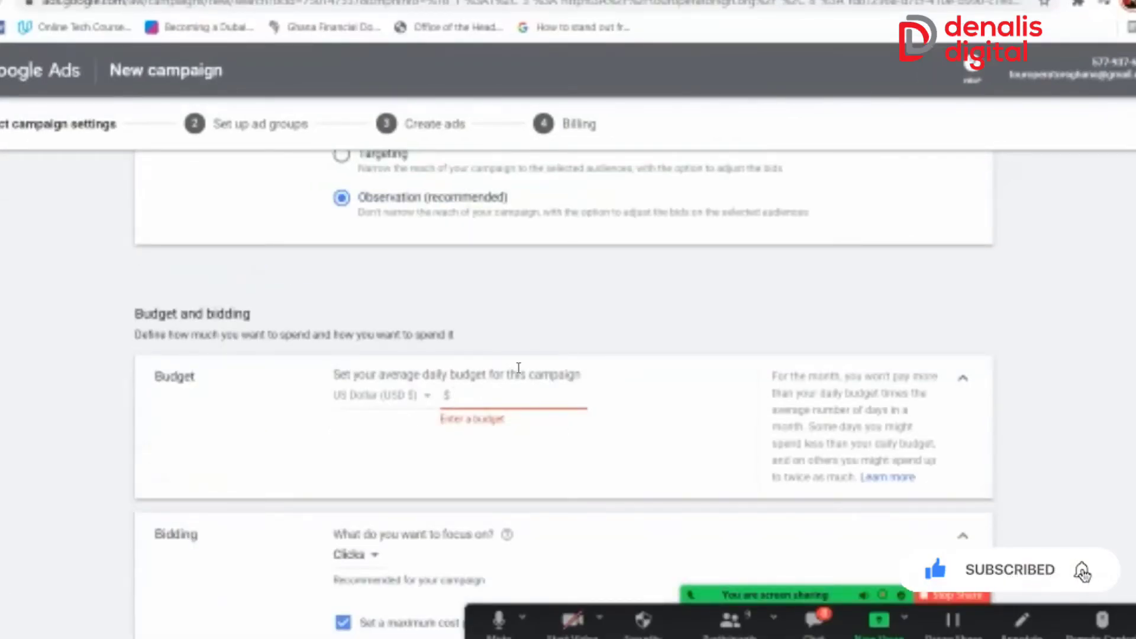
Set the campaign's average daily budget to $30 and save the campaign settings to continue to ad group setup
{"action": "left_click", "coordinate": [484, 398]}
{"action": "type", "text": "30"}
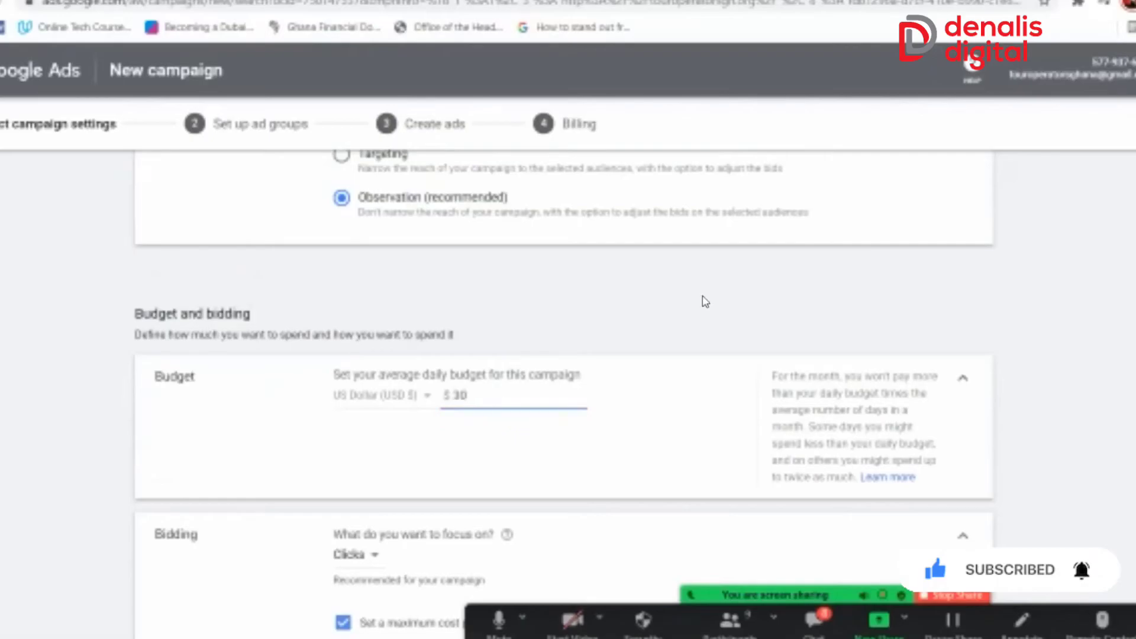
{"action": "scroll", "coordinate": [561, 355], "scroll_direction": "down", "scroll_amount": 10}
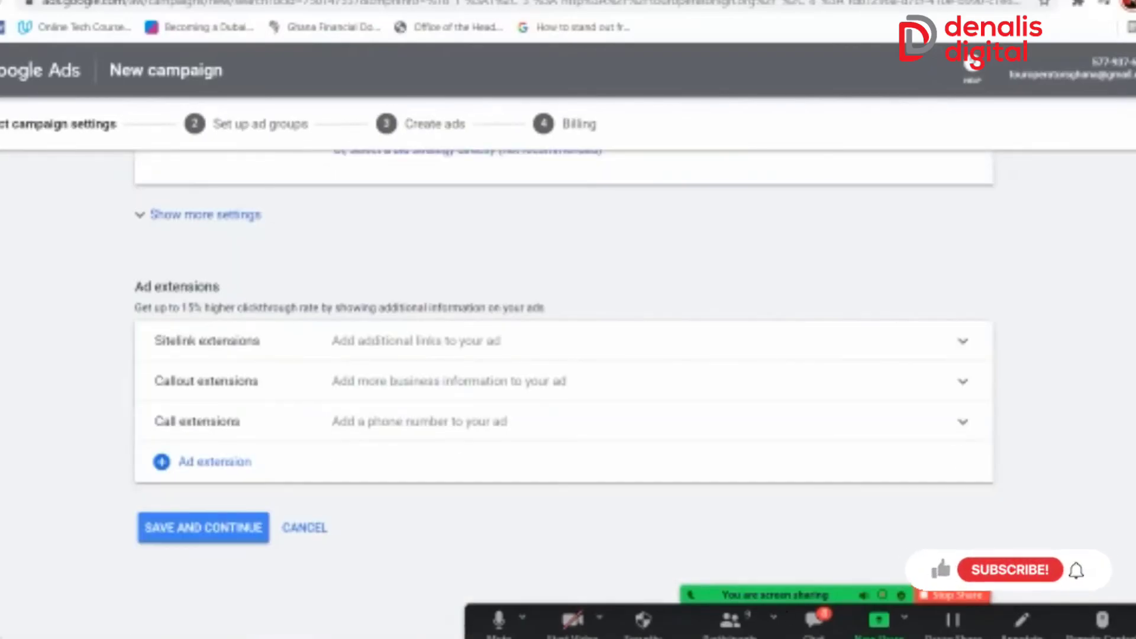
{"action": "left_click", "coordinate": [219, 538]}
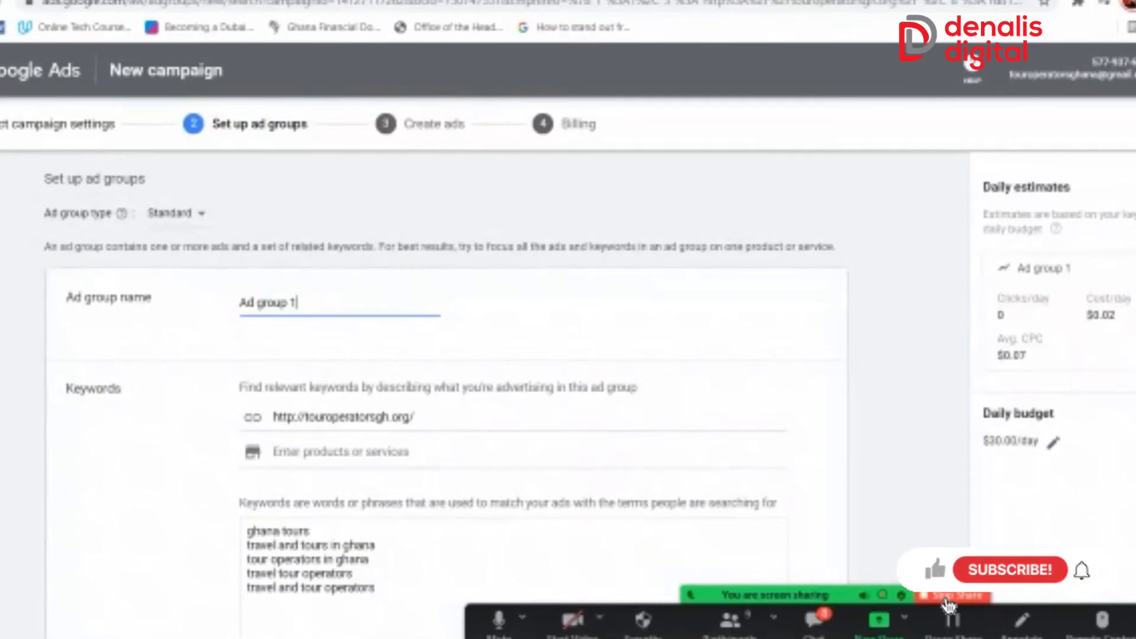
Rename the ad group as "Men clothings"
{"action": "scroll", "coordinate": [494, 365], "scroll_direction": "down", "scroll_amount": 1}
{"action": "scroll", "coordinate": [494, 364], "scroll_direction": "down", "scroll_amount": 4}
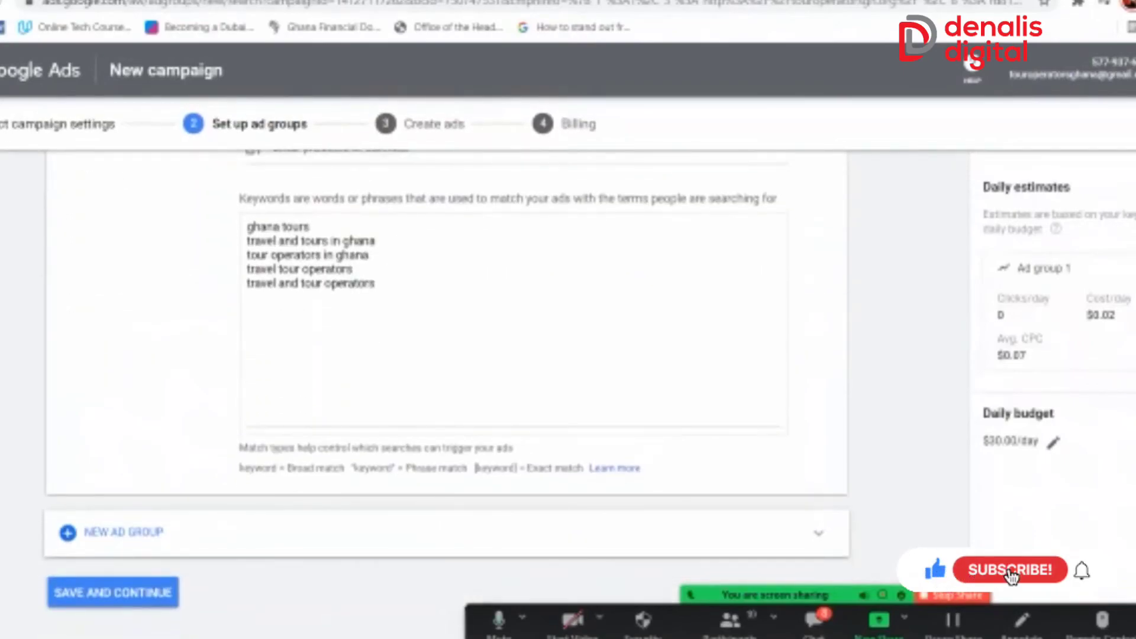
{"action": "scroll", "coordinate": [494, 364], "scroll_direction": "up", "scroll_amount": 3}
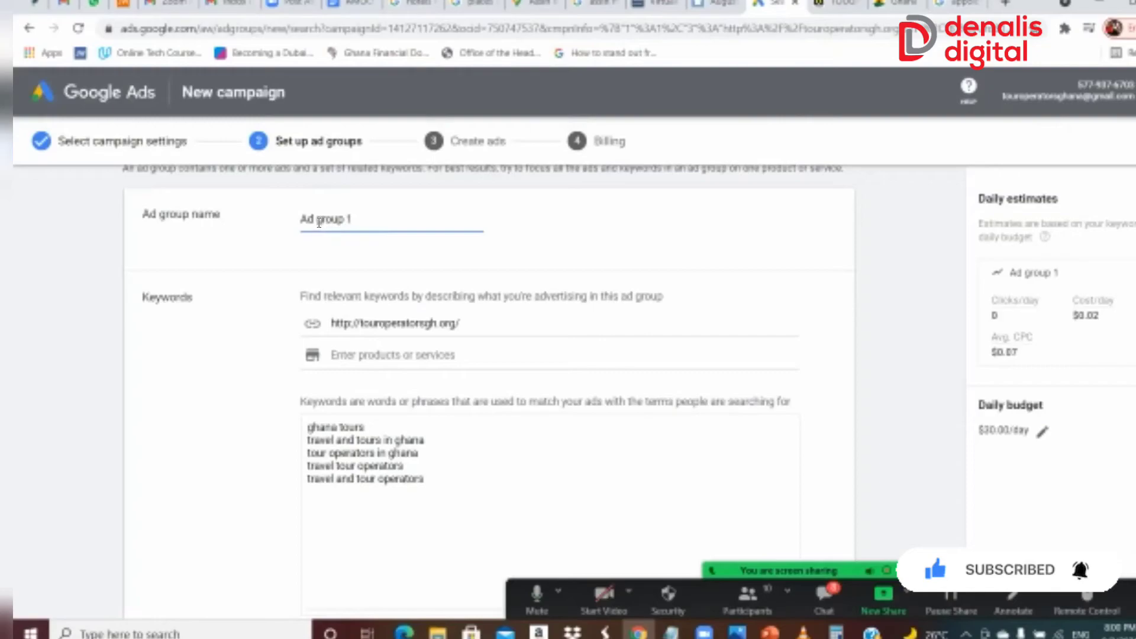
{"action": "triple_click", "coordinate": [357, 220]}
{"action": "type", "text": "M"}
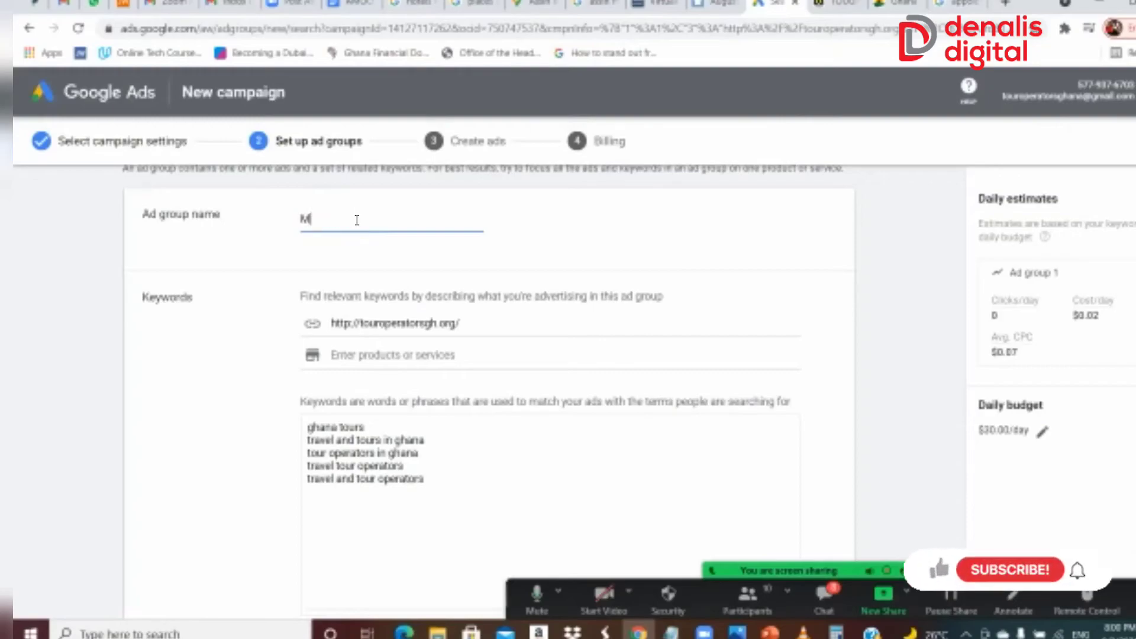
{"action": "type", "text": "en clothing"}
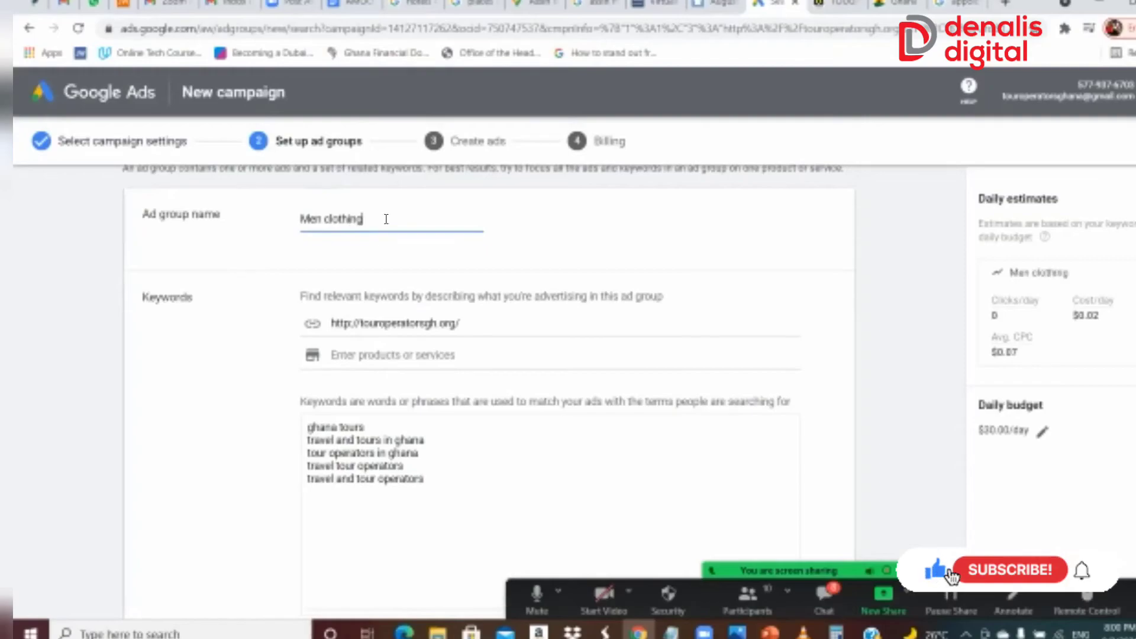
{"action": "type", "text": "s"}
Add "ghana", "accra" and "cape coast" on separate lines below the suggested keywords
{"action": "scroll", "coordinate": [702, 284], "scroll_direction": "down", "scroll_amount": 1}
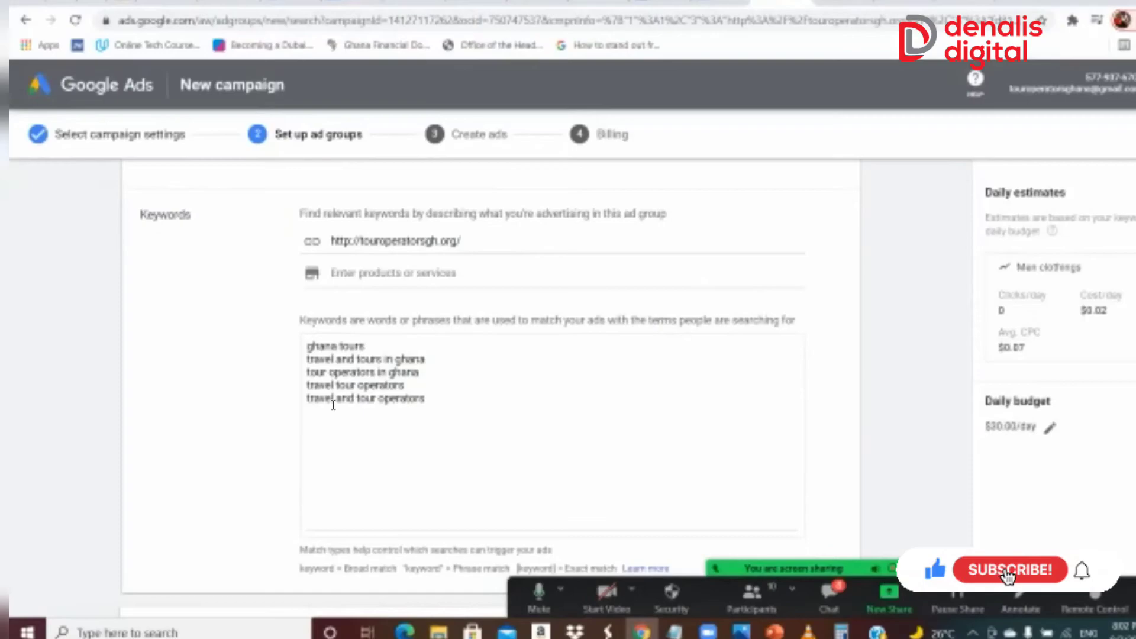
{"action": "left_click", "coordinate": [439, 401]}
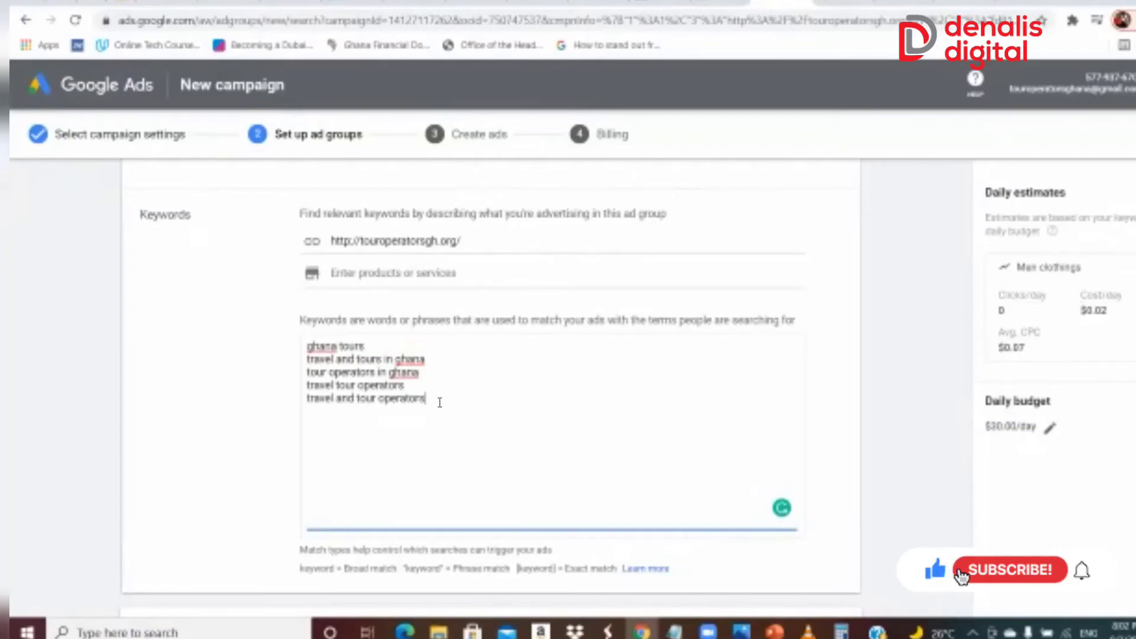
{"action": "key", "text": "Return"}
{"action": "type", "text": "ghana"}
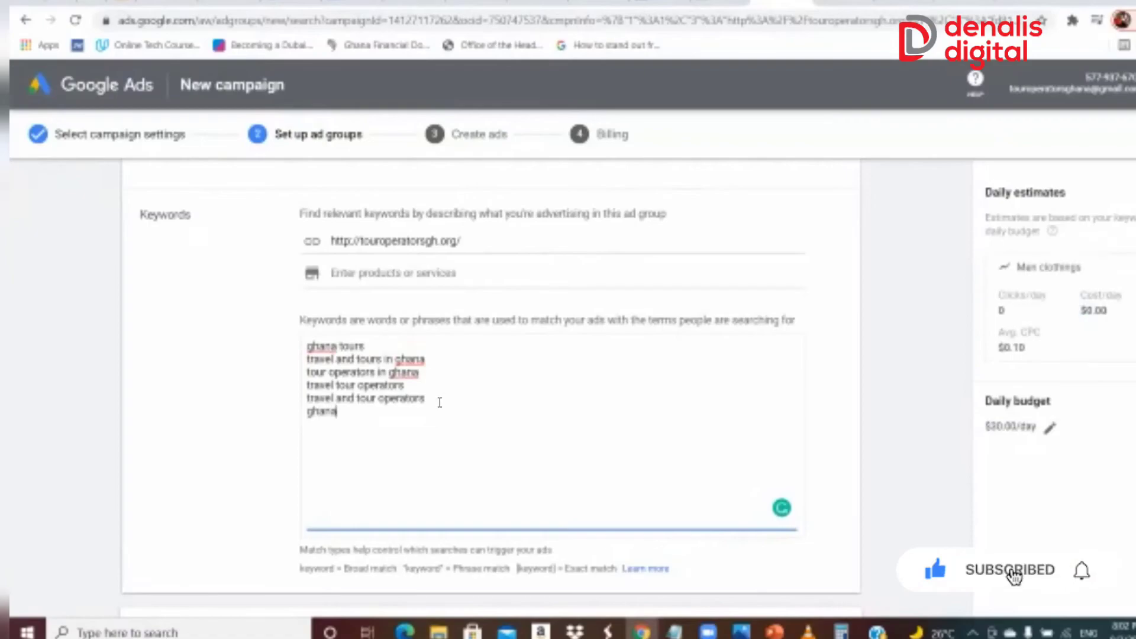
{"action": "key", "text": "Return"}
{"action": "type", "text": "ac"}
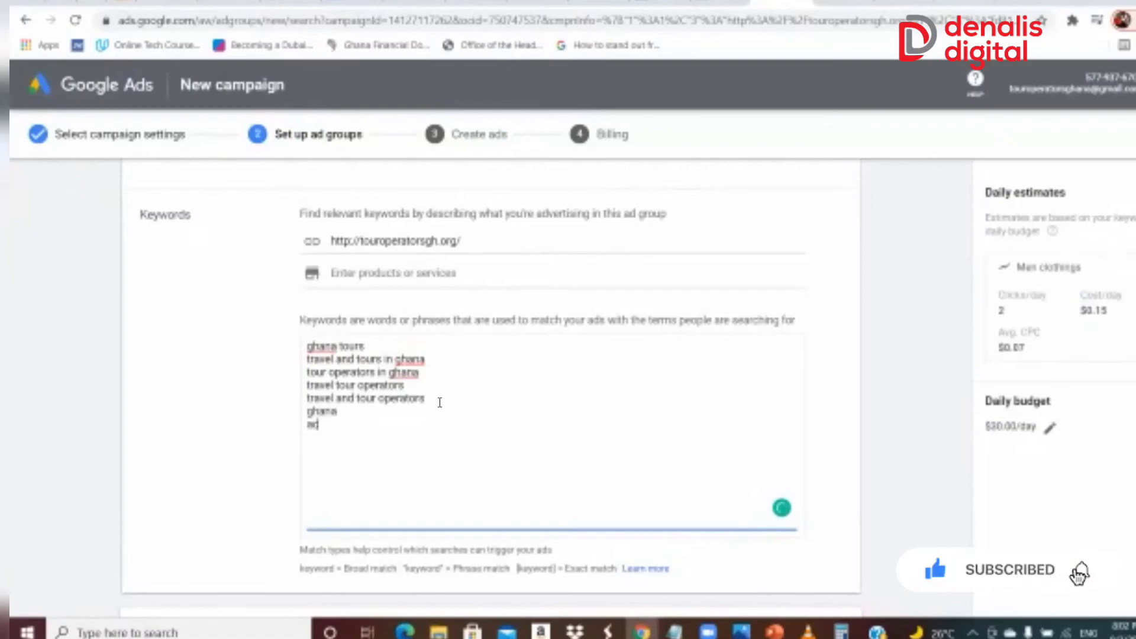
{"action": "type", "text": "cra"}
{"action": "key", "text": "Return"}
{"action": "type", "text": "capr"}
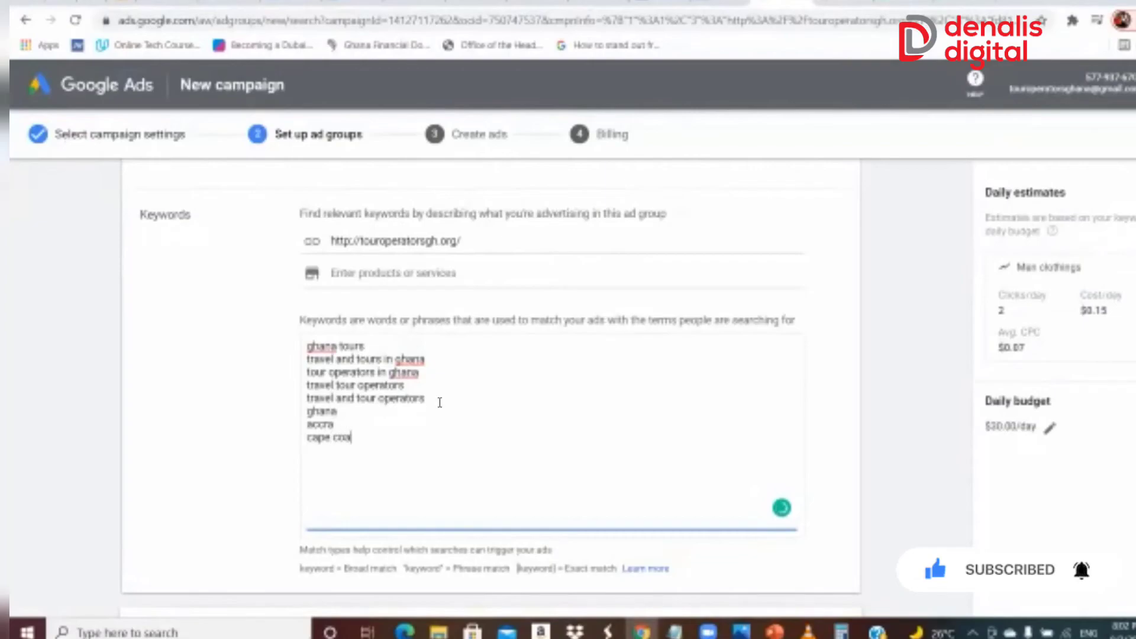
{"action": "key", "text": "Return"}
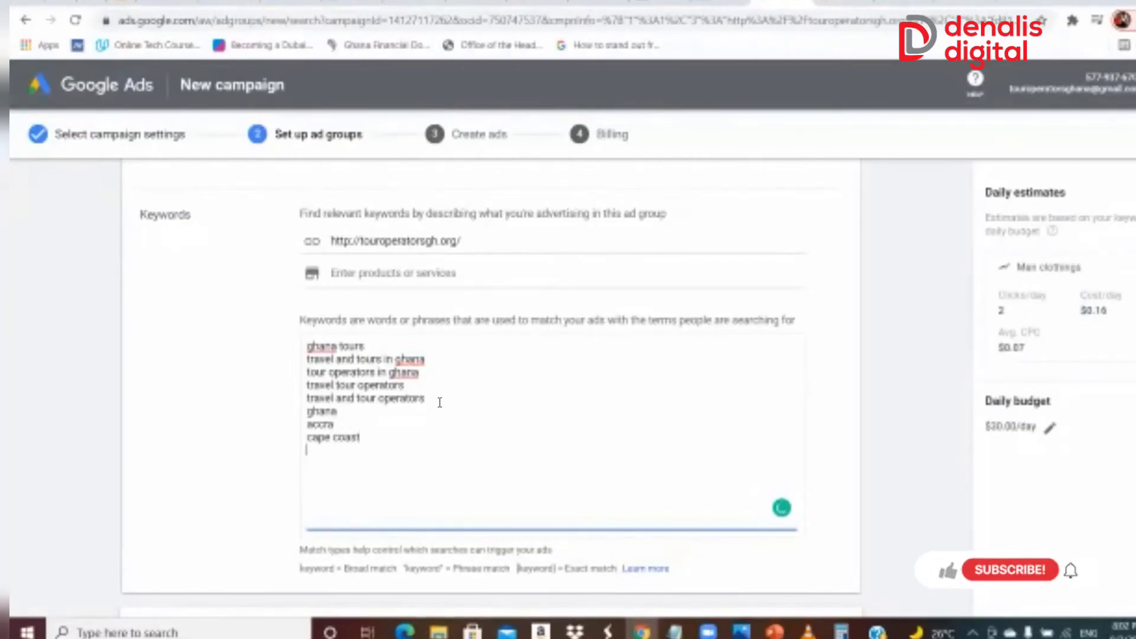
Add the keywords "slave trade" and "elmina castle", and save the ad group to continue to ad creation
{"action": "type", "text": "slav"}
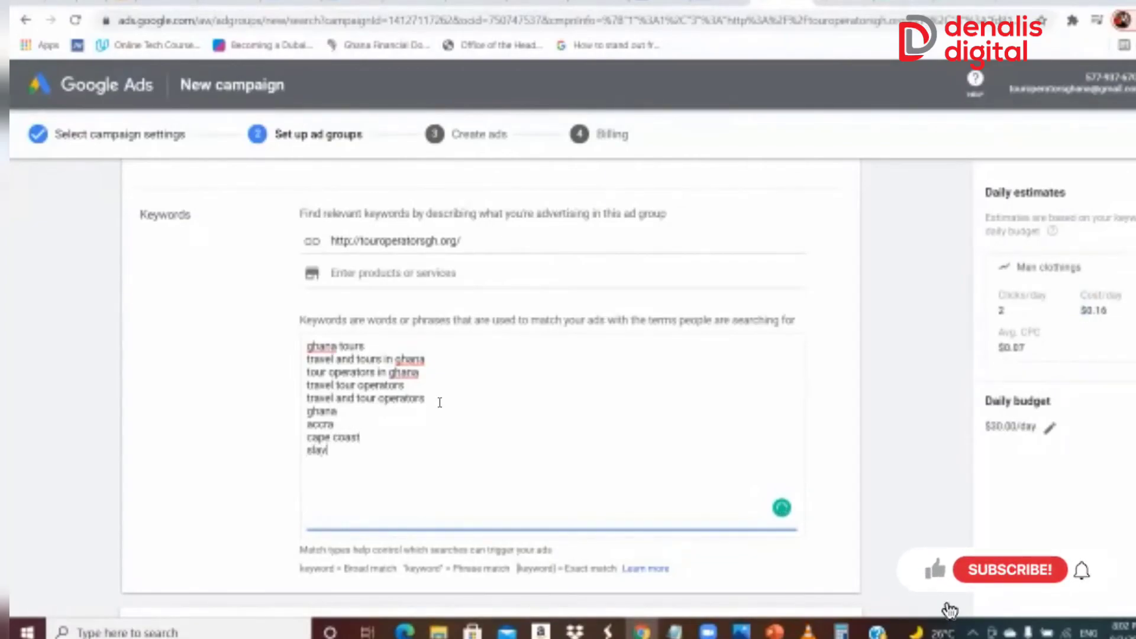
{"action": "type", "text": "e trade"}
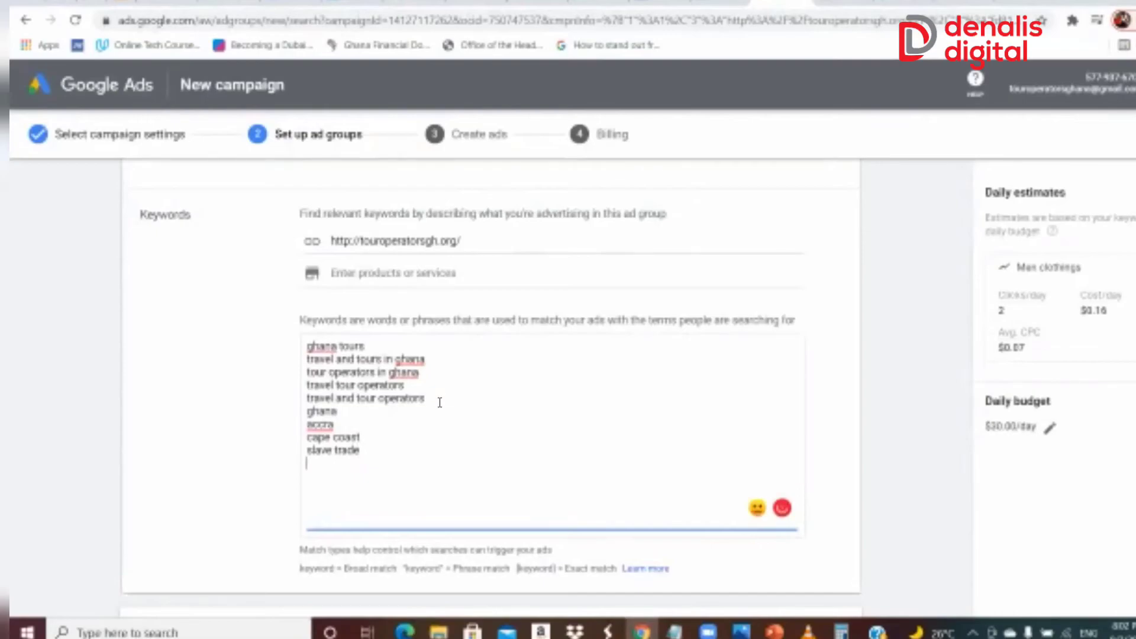
{"action": "key", "text": "Return"}
{"action": "type", "text": "elm"}
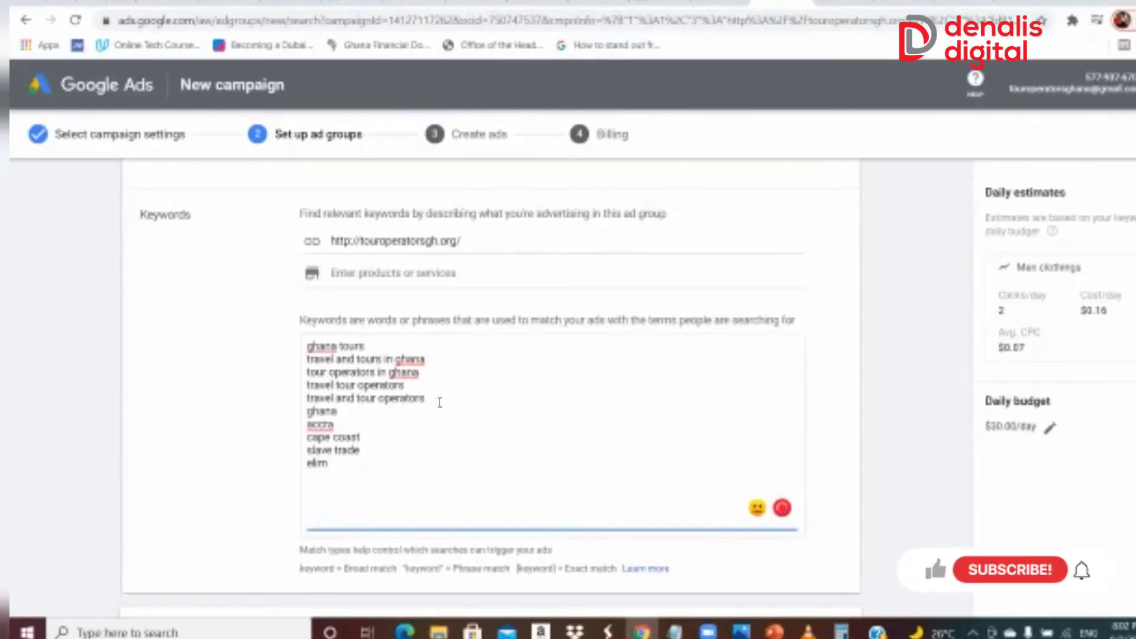
{"action": "key", "text": "BackSpace"}
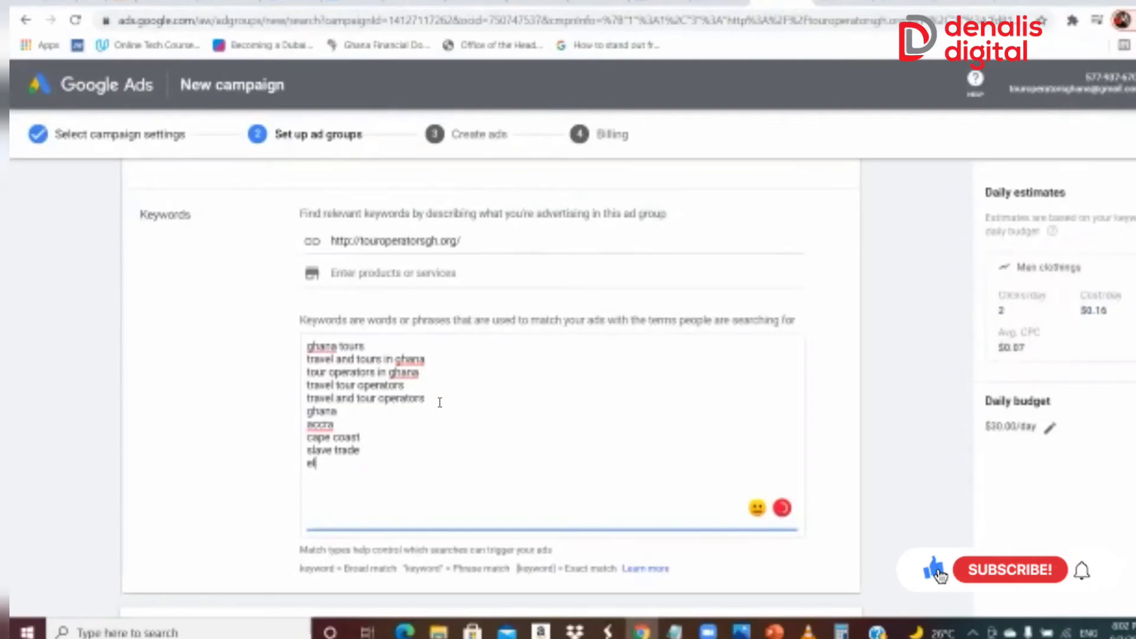
{"action": "type", "text": "mina ca"}
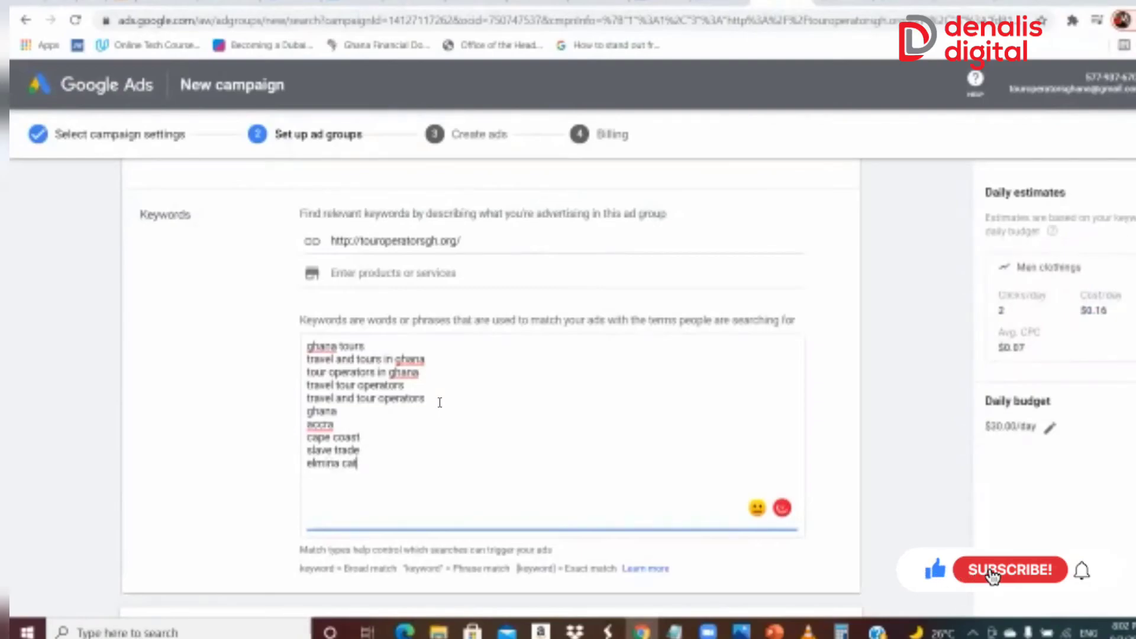
{"action": "type", "text": "stl"}
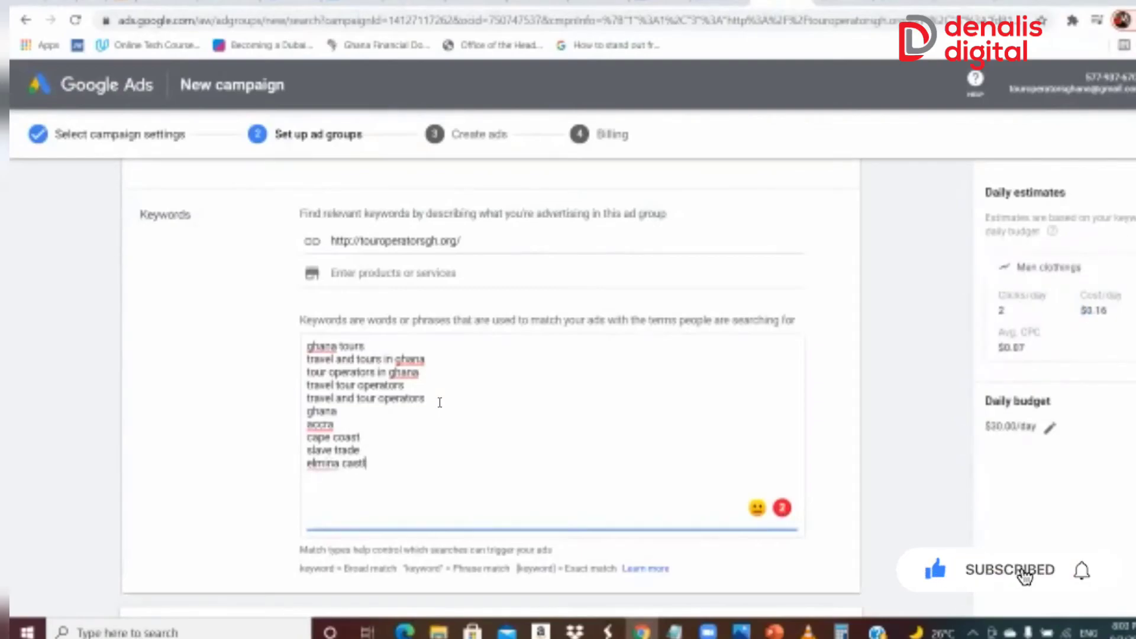
{"action": "type", "text": "e"}
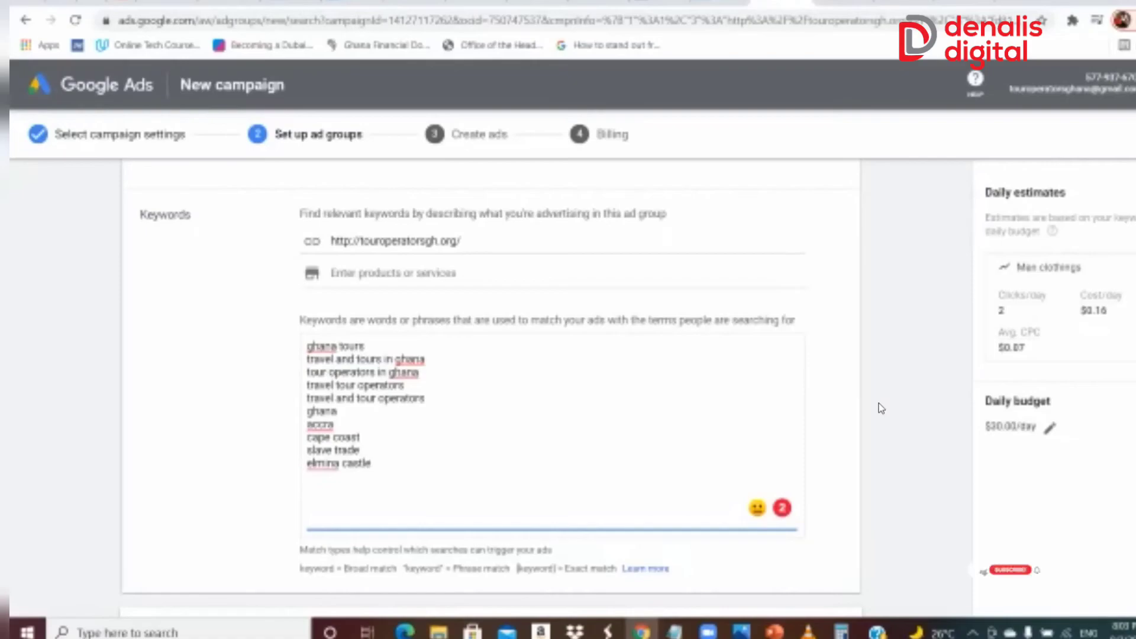
{"action": "mouse_move", "coordinate": [938, 553]}
{"action": "scroll", "coordinate": [490, 355], "scroll_direction": "down", "scroll_amount": 3}
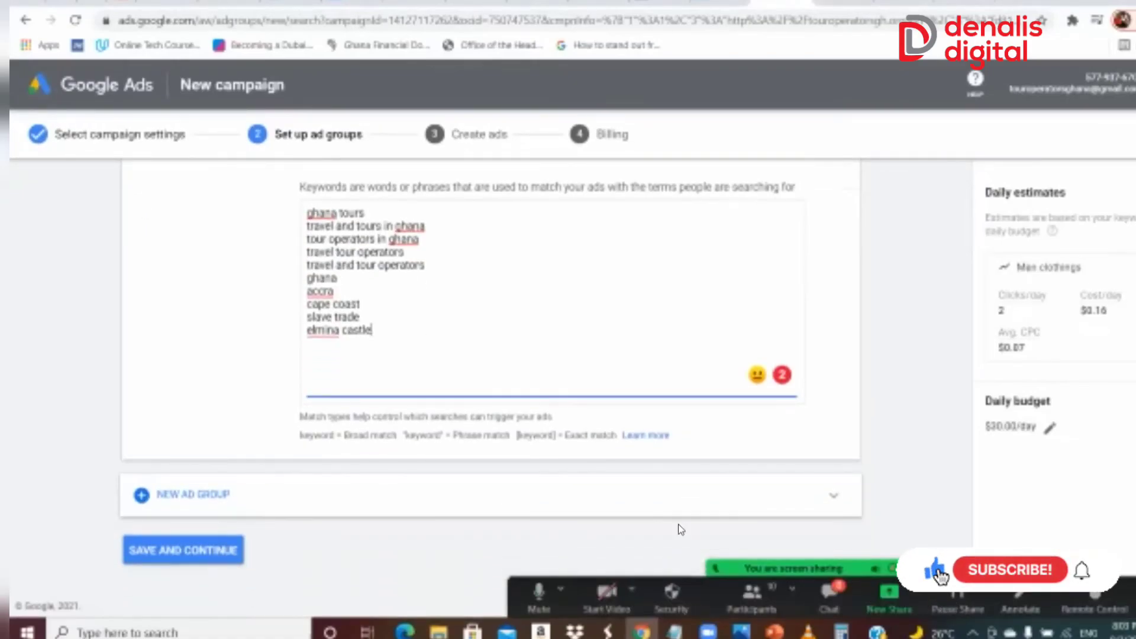
{"action": "left_click", "coordinate": [202, 554]}
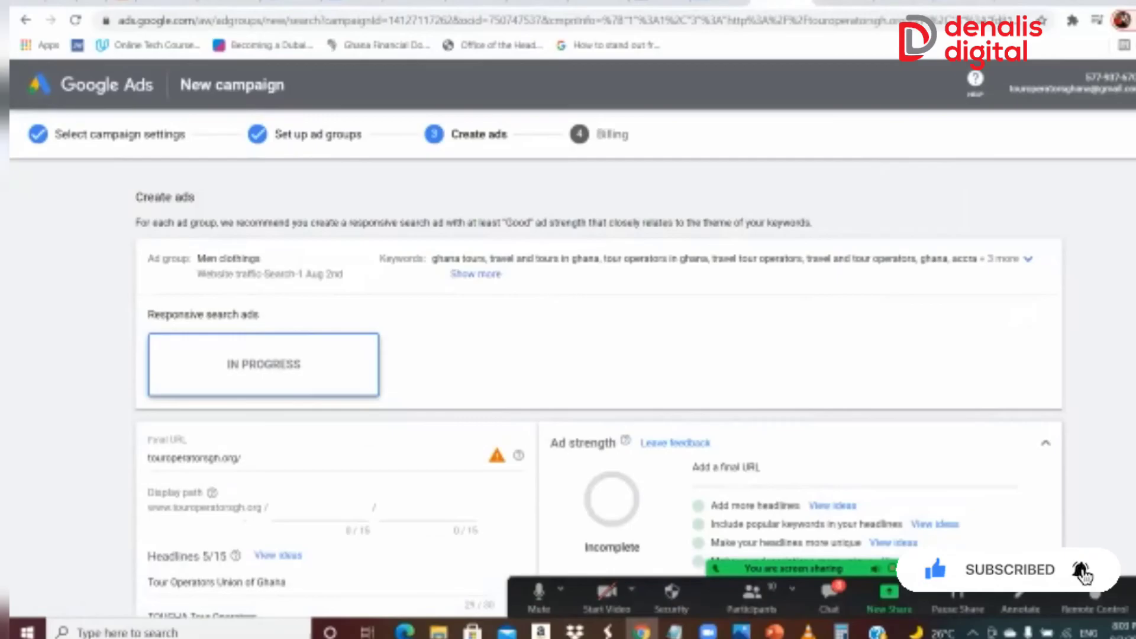
Shorten the responsive search ad's first headline to "Tour Operators Union of Gh"
{"action": "scroll", "coordinate": [592, 384], "scroll_direction": "down", "scroll_amount": 3}
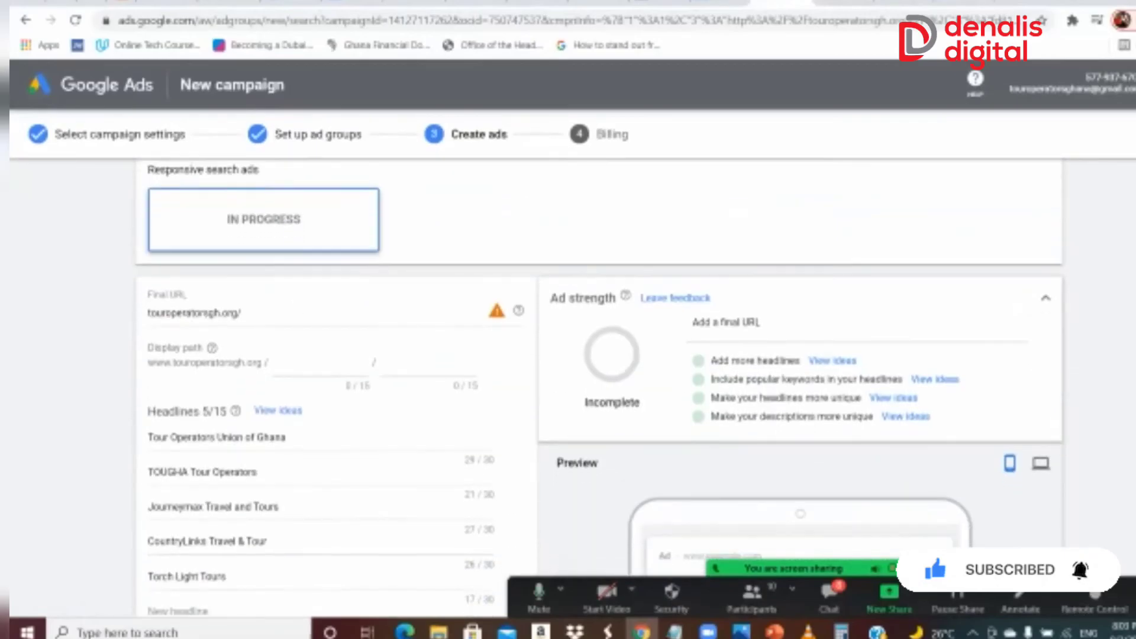
{"action": "scroll", "coordinate": [1112, 337], "scroll_direction": "down", "scroll_amount": 1}
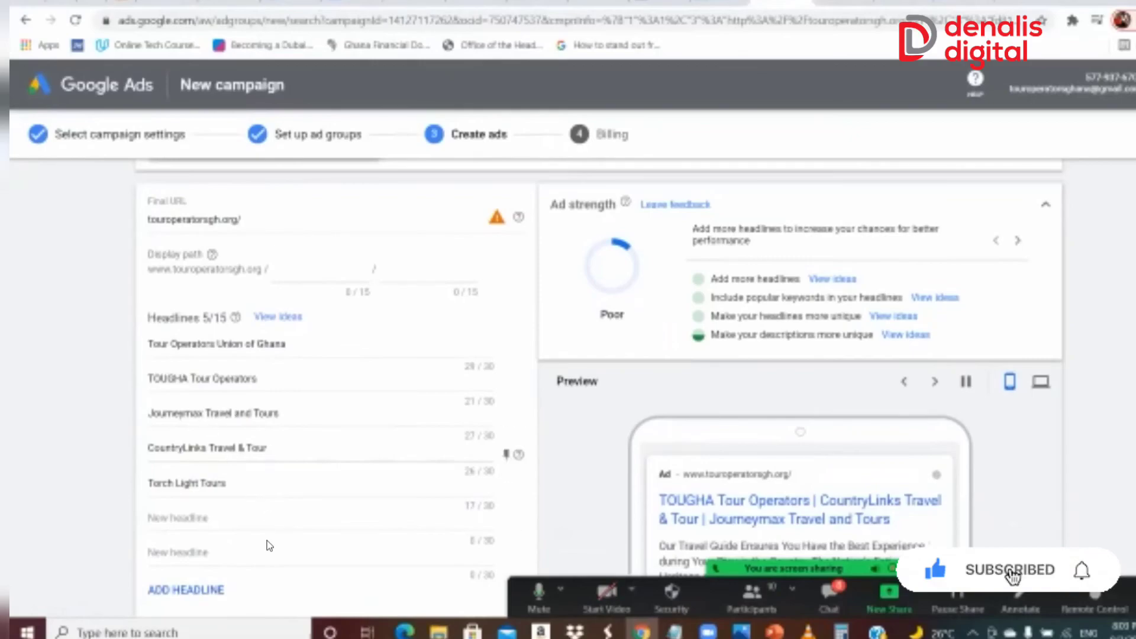
{"action": "left_click", "coordinate": [303, 350]}
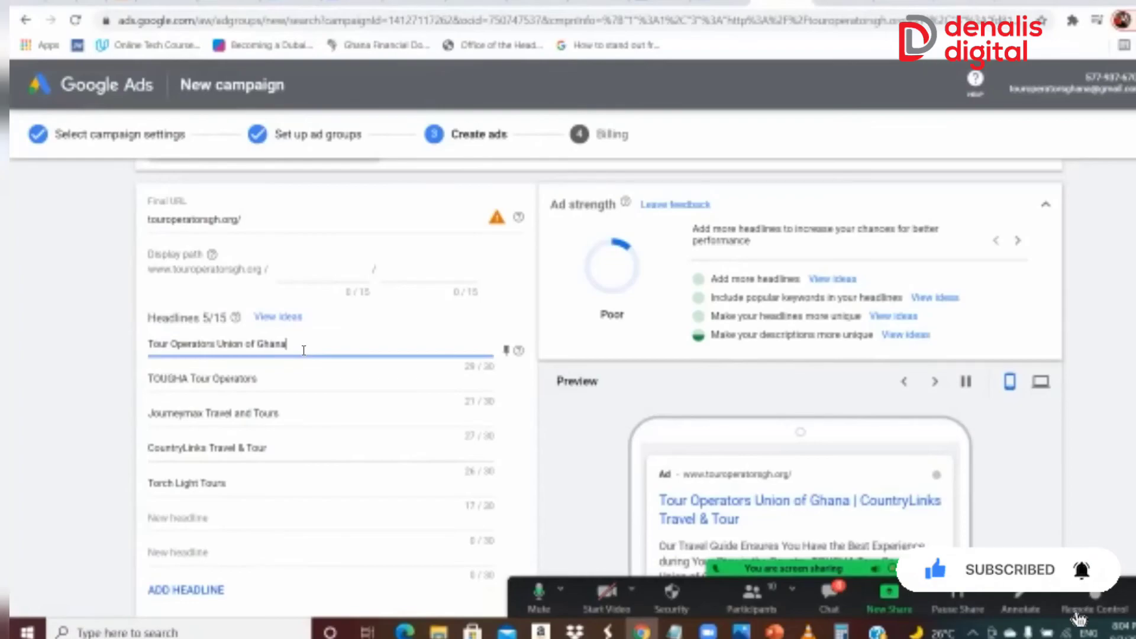
{"action": "key", "text": "BackSpace"}
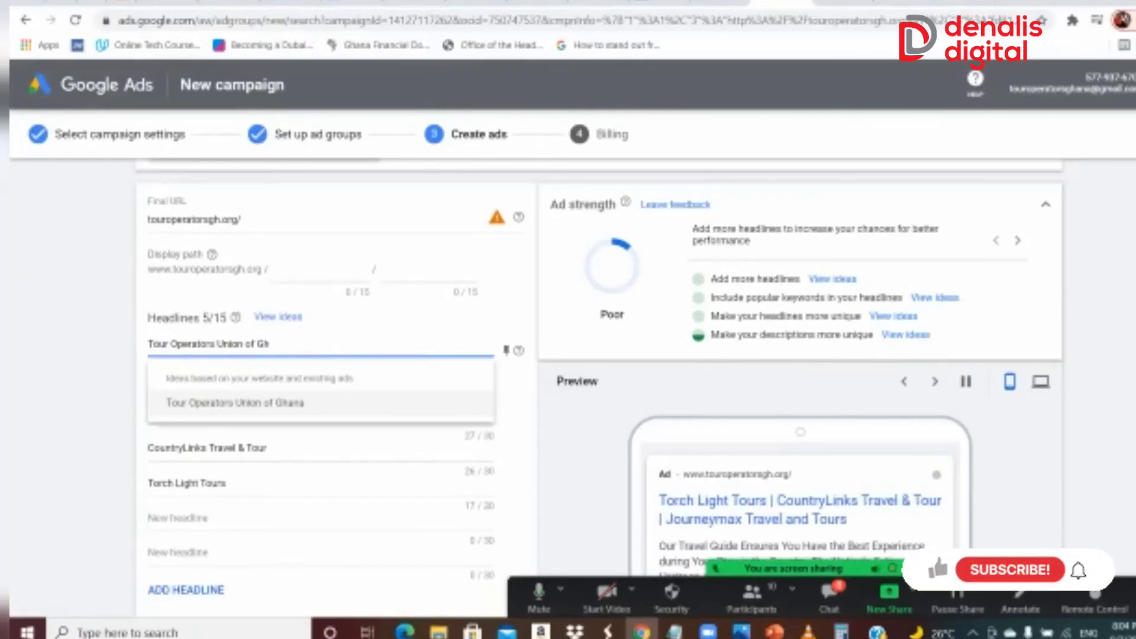
Set the first part of the ad's display path to "sales"
{"action": "scroll", "coordinate": [627, 397], "scroll_direction": "down", "scroll_amount": 3}
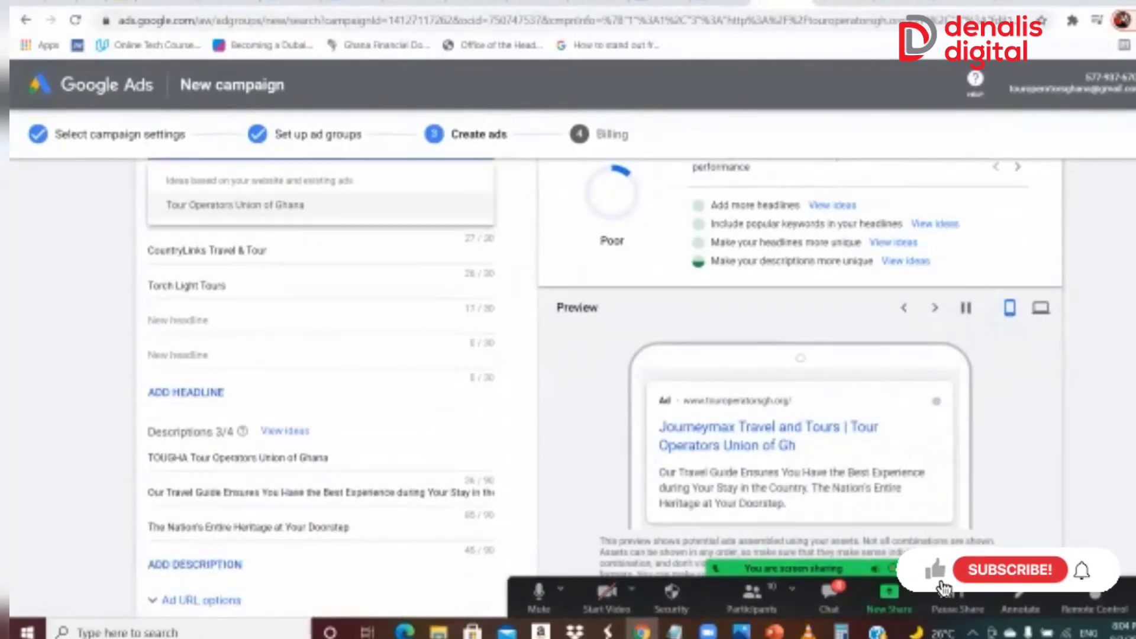
{"action": "scroll", "coordinate": [603, 367], "scroll_direction": "down", "scroll_amount": 2}
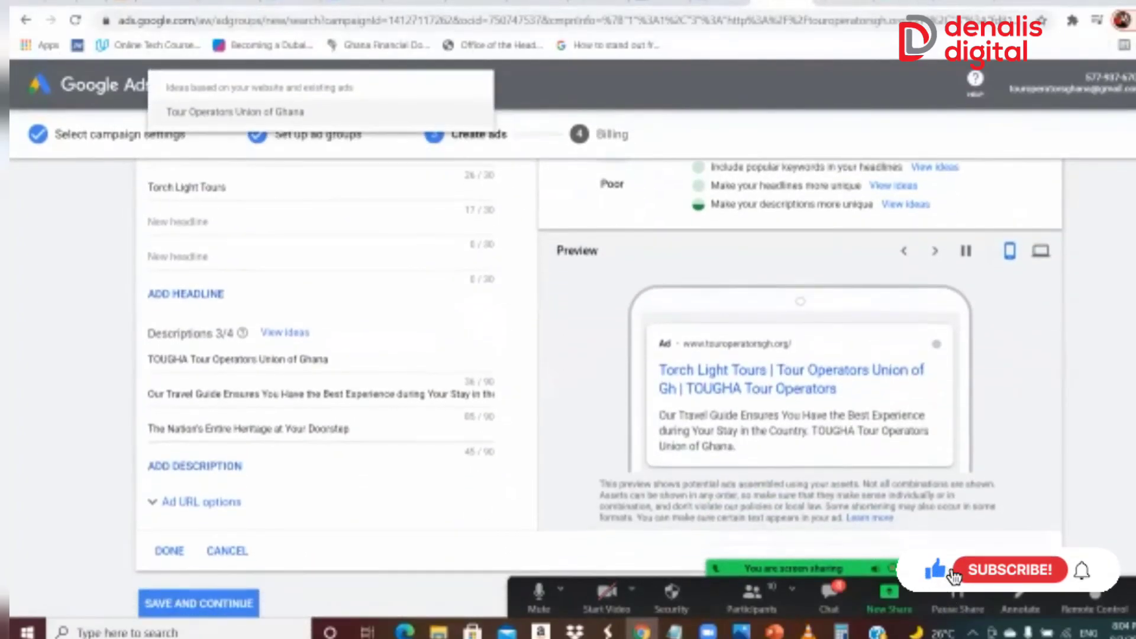
{"action": "scroll", "coordinate": [597, 378], "scroll_direction": "up", "scroll_amount": 1}
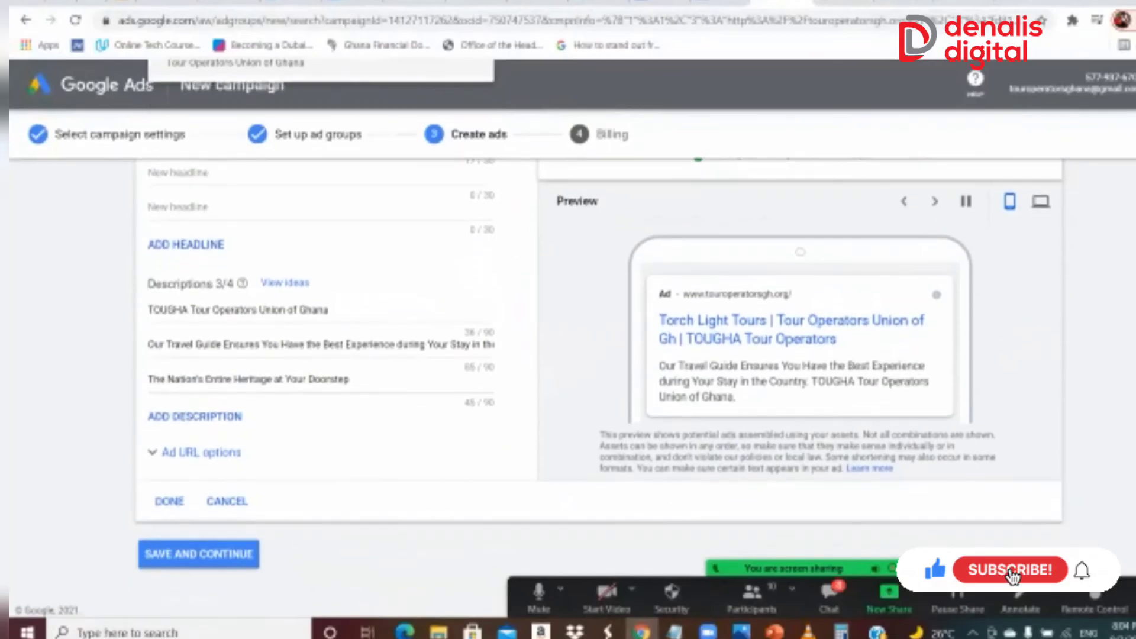
{"action": "scroll", "coordinate": [597, 379], "scroll_direction": "up", "scroll_amount": 5}
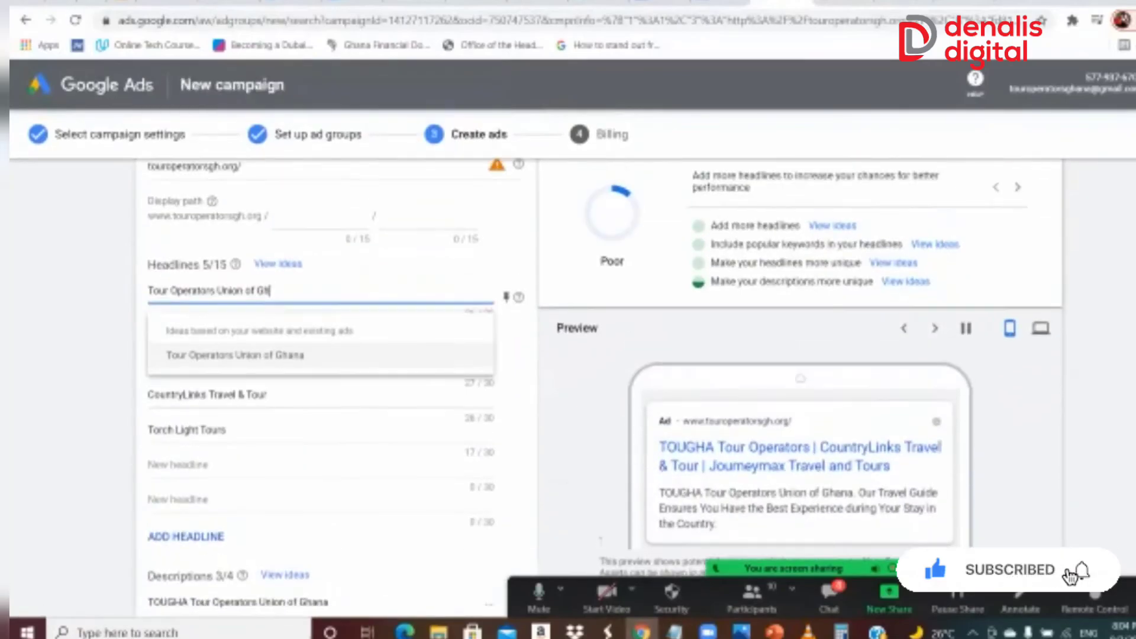
{"action": "scroll", "coordinate": [601, 390], "scroll_direction": "up", "scroll_amount": 2}
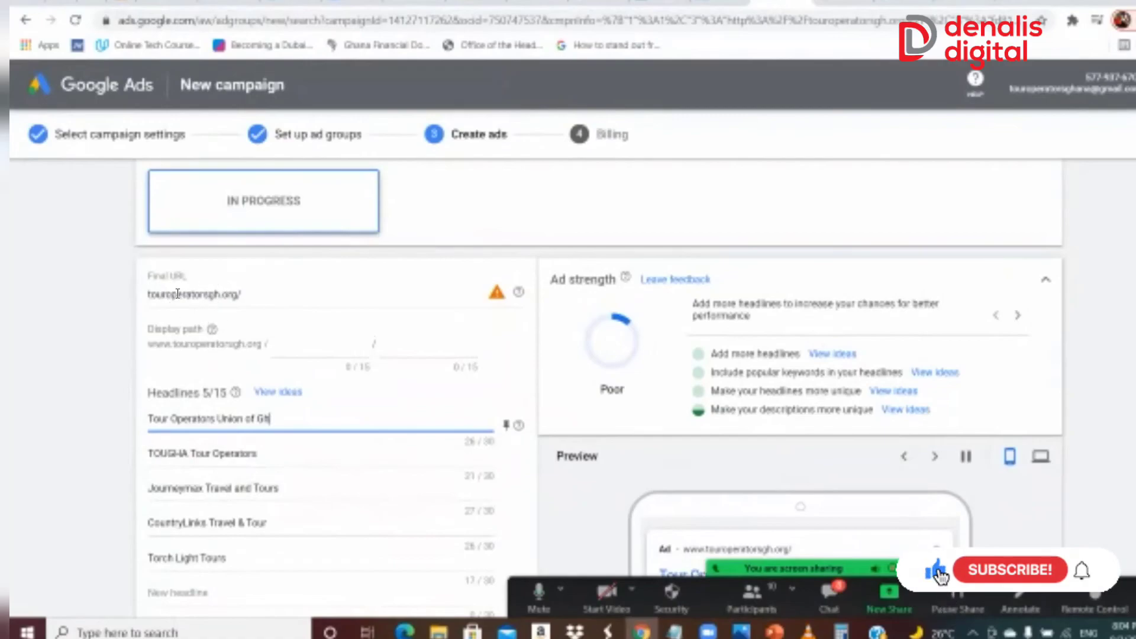
{"action": "left_click", "coordinate": [248, 292]}
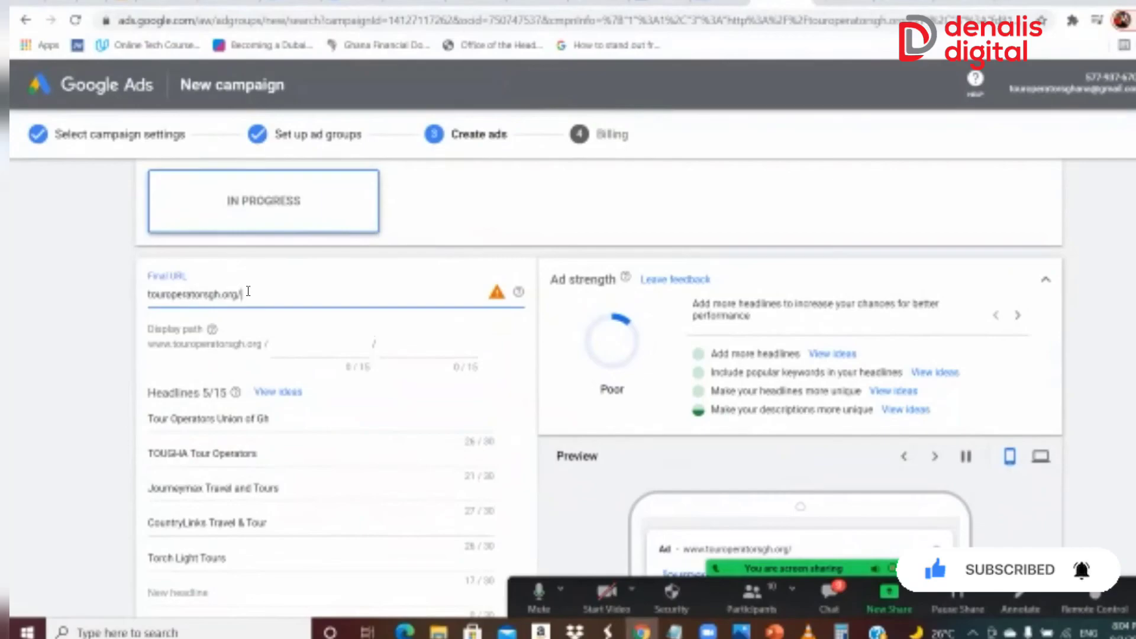
{"action": "left_click", "coordinate": [292, 346]}
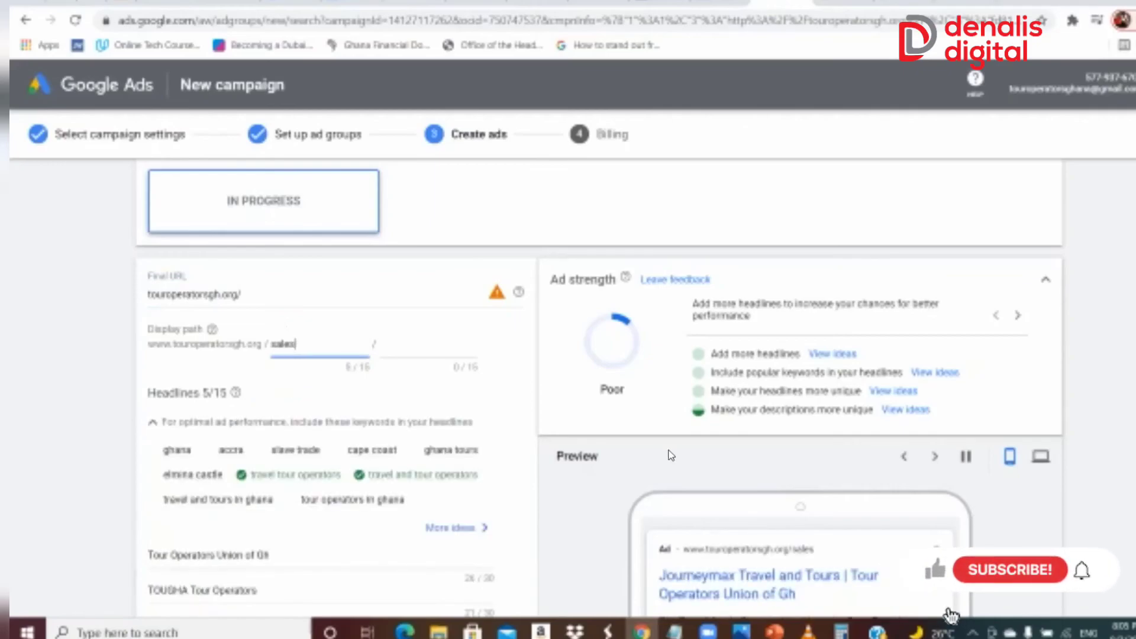
{"action": "scroll", "coordinate": [693, 410], "scroll_direction": "down", "scroll_amount": 3}
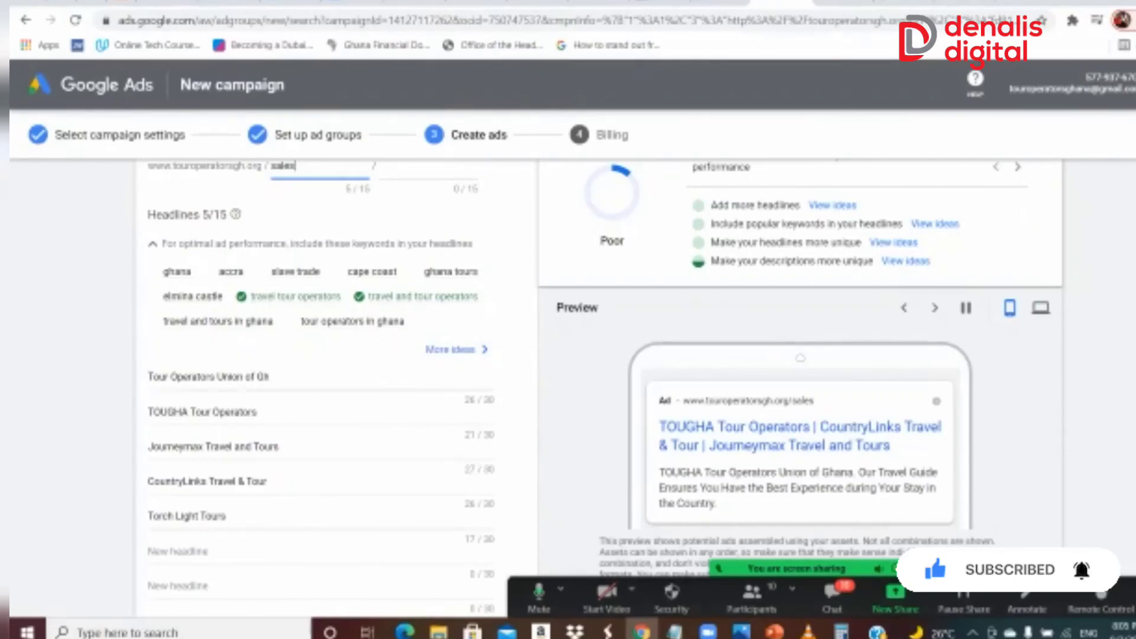
{"action": "scroll", "coordinate": [567, 384], "scroll_direction": "up", "scroll_amount": 1}
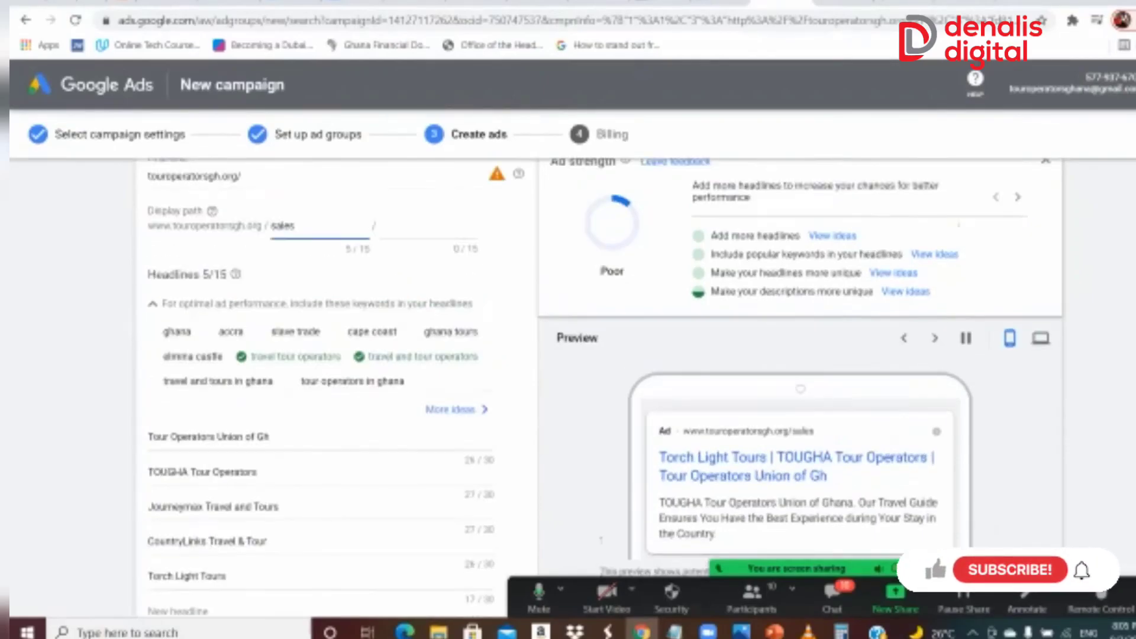
Finish the responsive search ad with its existing headlines and descriptions, and save the ads to continue to billing
{"action": "scroll", "coordinate": [568, 384], "scroll_direction": "down", "scroll_amount": 2}
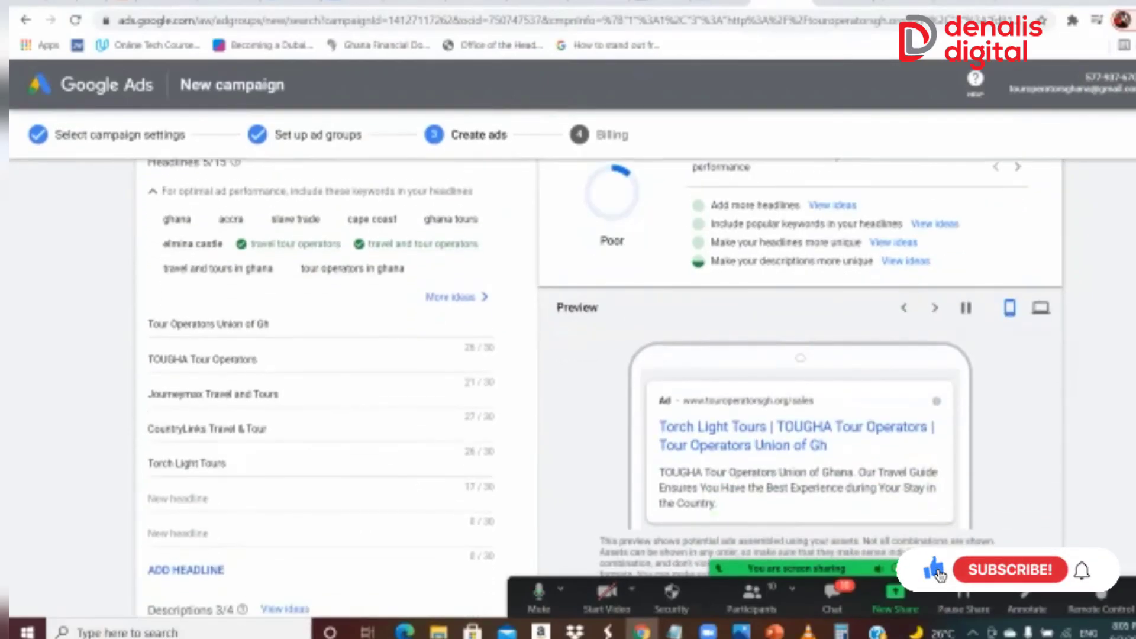
{"action": "scroll", "coordinate": [567, 384], "scroll_direction": "down", "scroll_amount": 3}
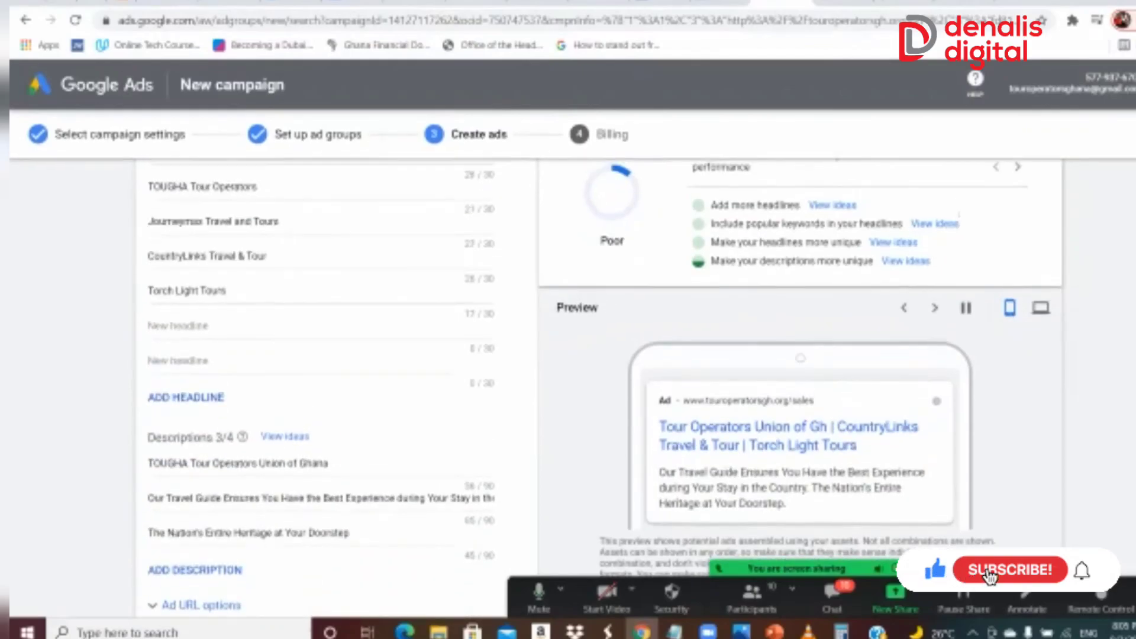
{"action": "scroll", "coordinate": [319, 384], "scroll_direction": "up", "scroll_amount": 3}
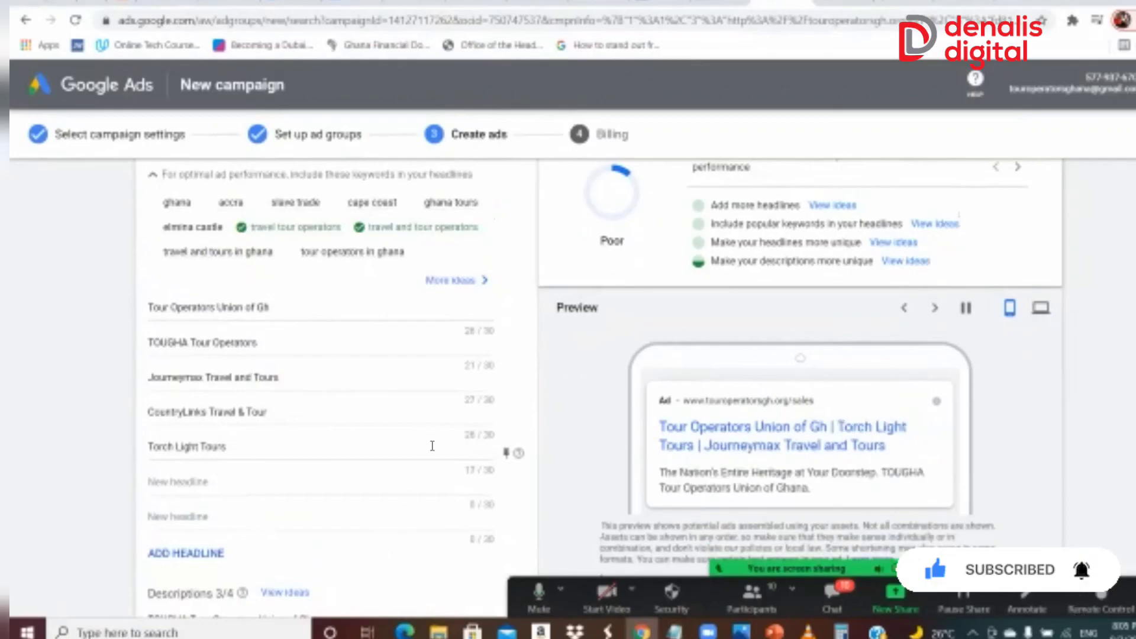
{"action": "scroll", "coordinate": [320, 384], "scroll_direction": "up", "scroll_amount": 2}
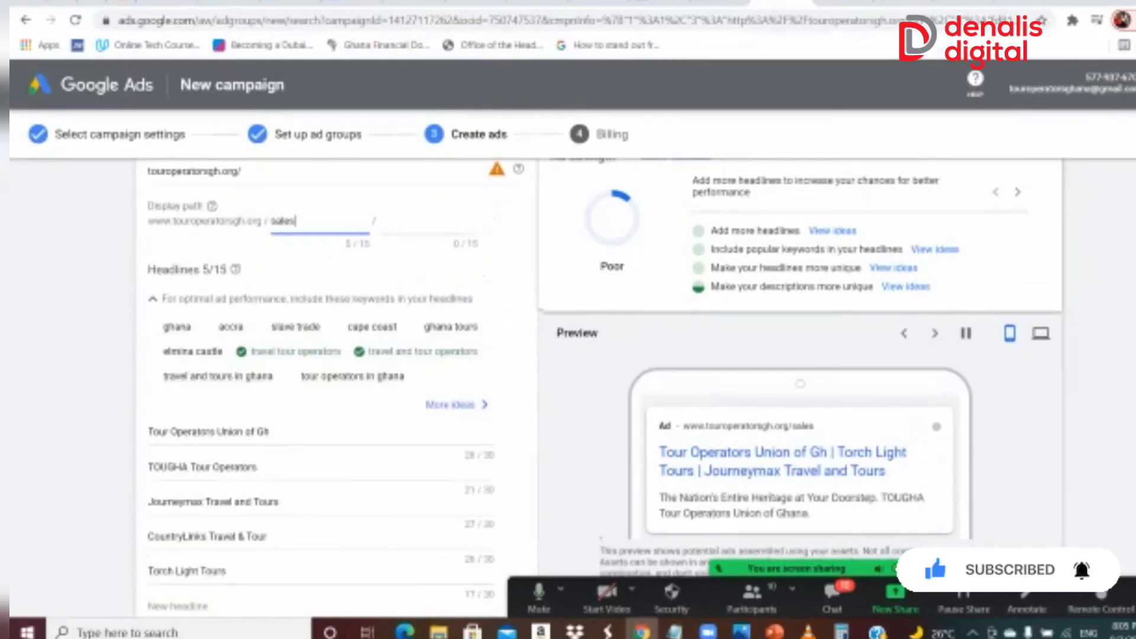
{"action": "scroll", "coordinate": [320, 385], "scroll_direction": "down", "scroll_amount": 2}
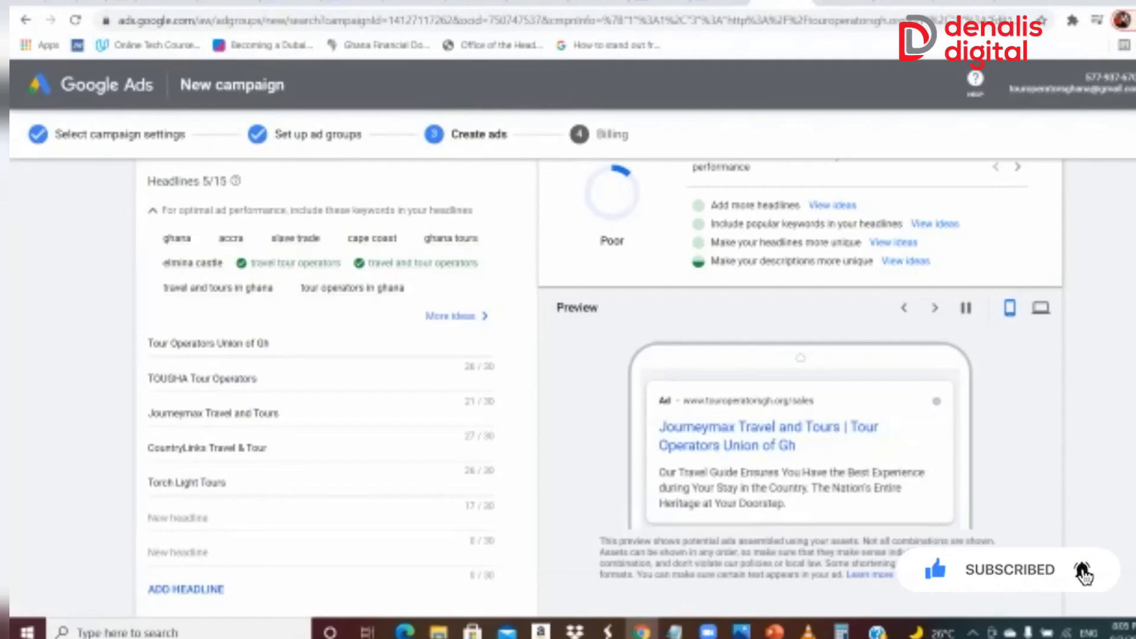
{"action": "scroll", "coordinate": [319, 384], "scroll_direction": "down", "scroll_amount": 4}
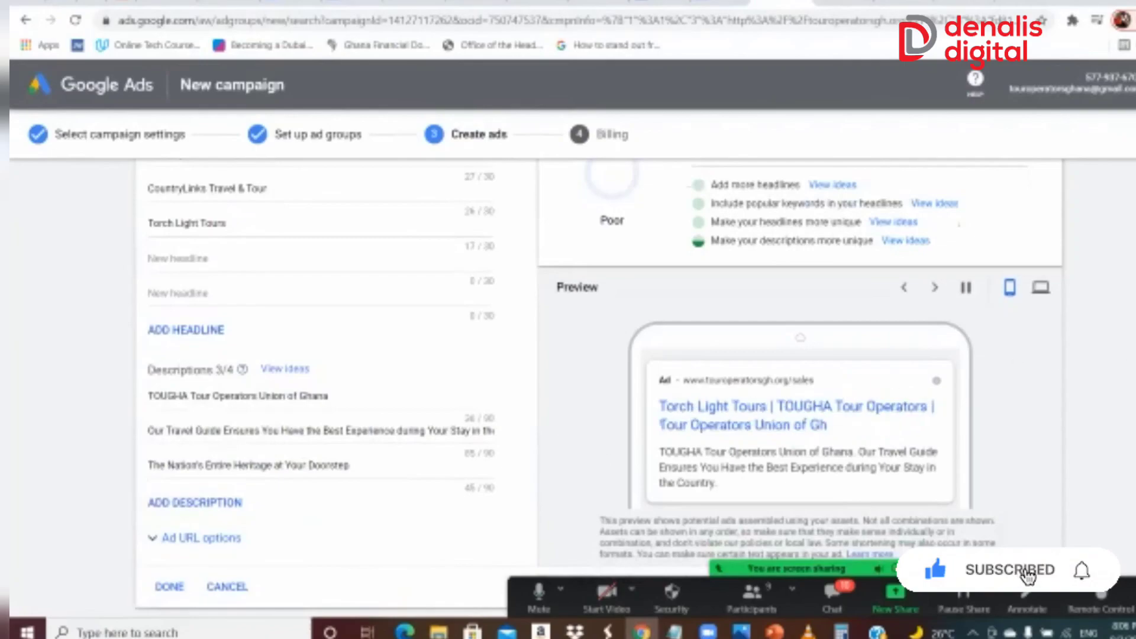
{"action": "scroll", "coordinate": [568, 355], "scroll_direction": "down", "scroll_amount": 1}
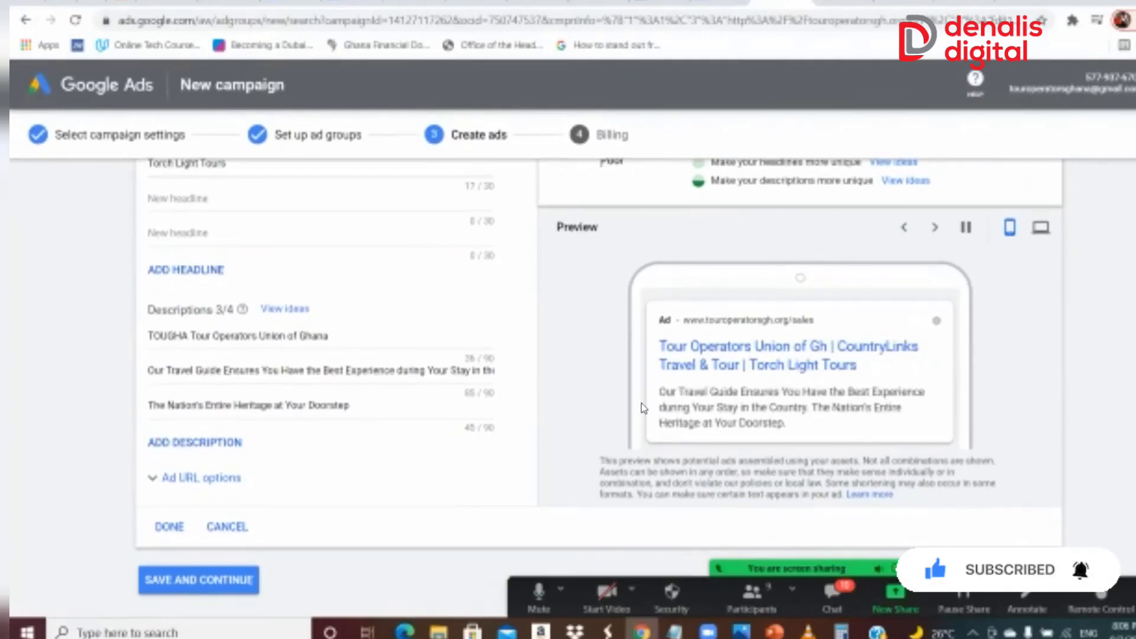
{"action": "left_click", "coordinate": [174, 524]}
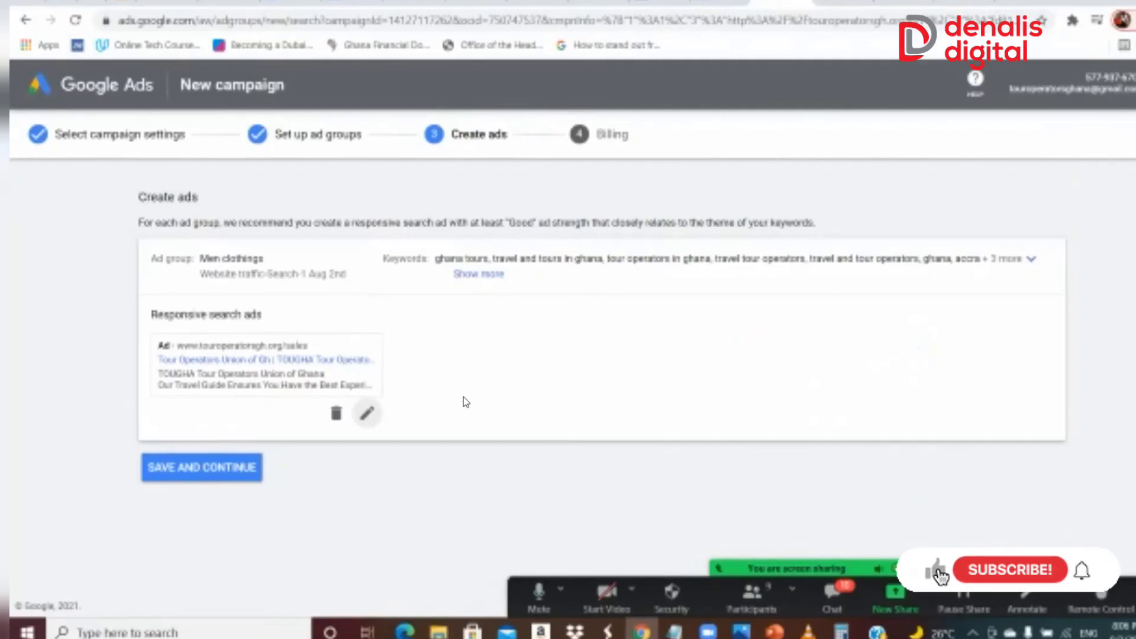
{"action": "left_click", "coordinate": [241, 474]}
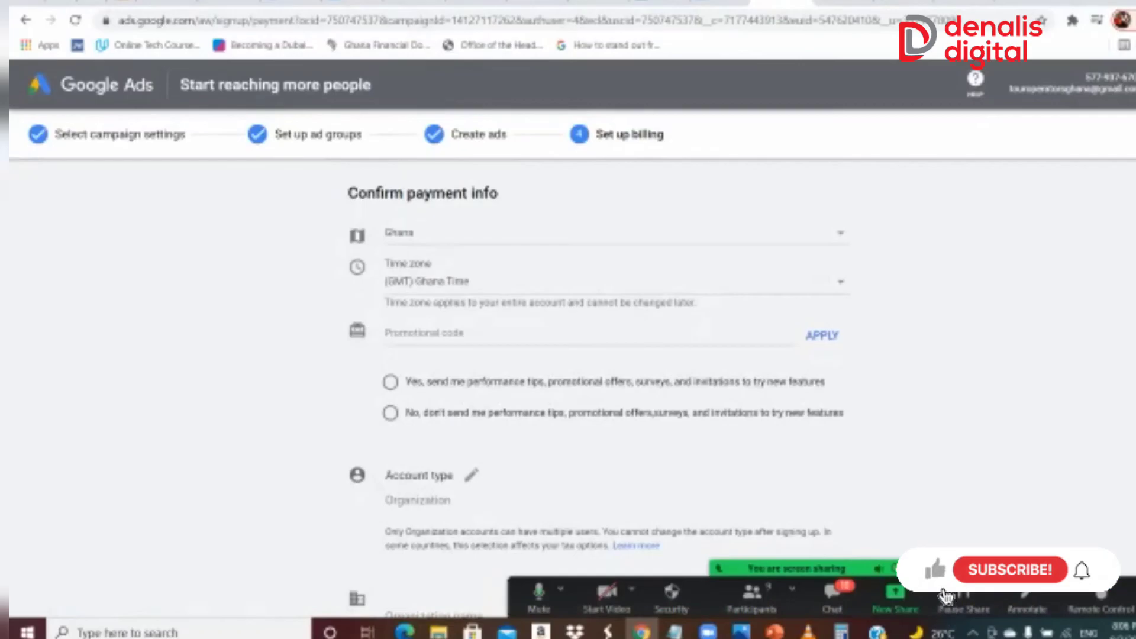
Review the billing setup form, from country, time zone and promotional code to account type, organization name and payment method
{"action": "scroll", "coordinate": [568, 366], "scroll_direction": "down", "scroll_amount": 3}
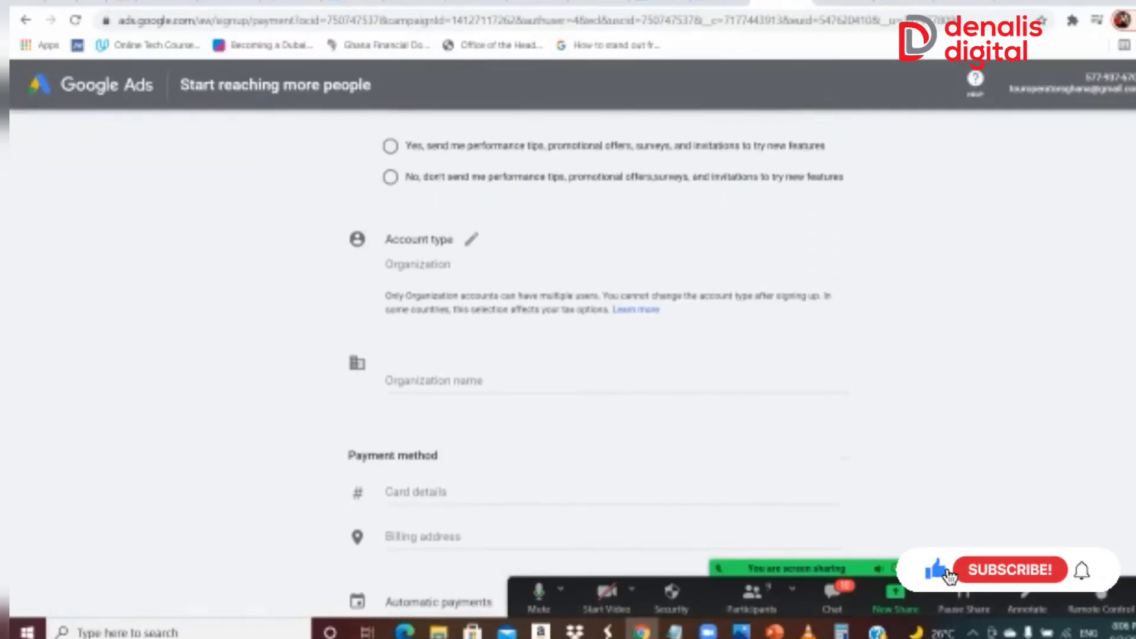
{"action": "scroll", "coordinate": [567, 367], "scroll_direction": "up", "scroll_amount": 4}
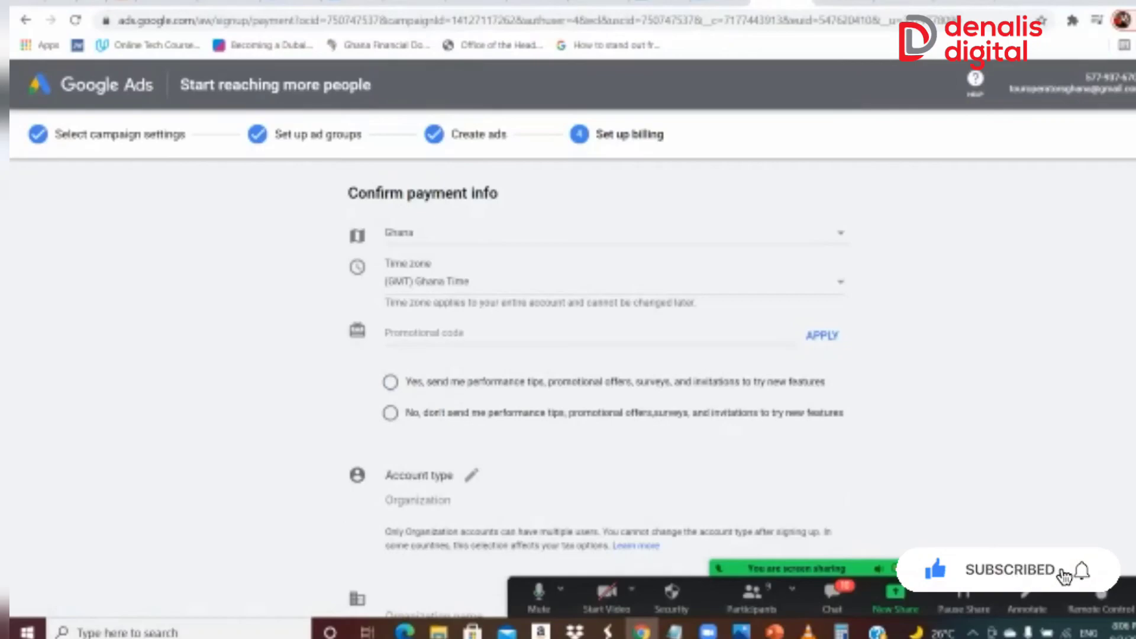
{"action": "scroll", "coordinate": [567, 367], "scroll_direction": "down", "scroll_amount": 7}
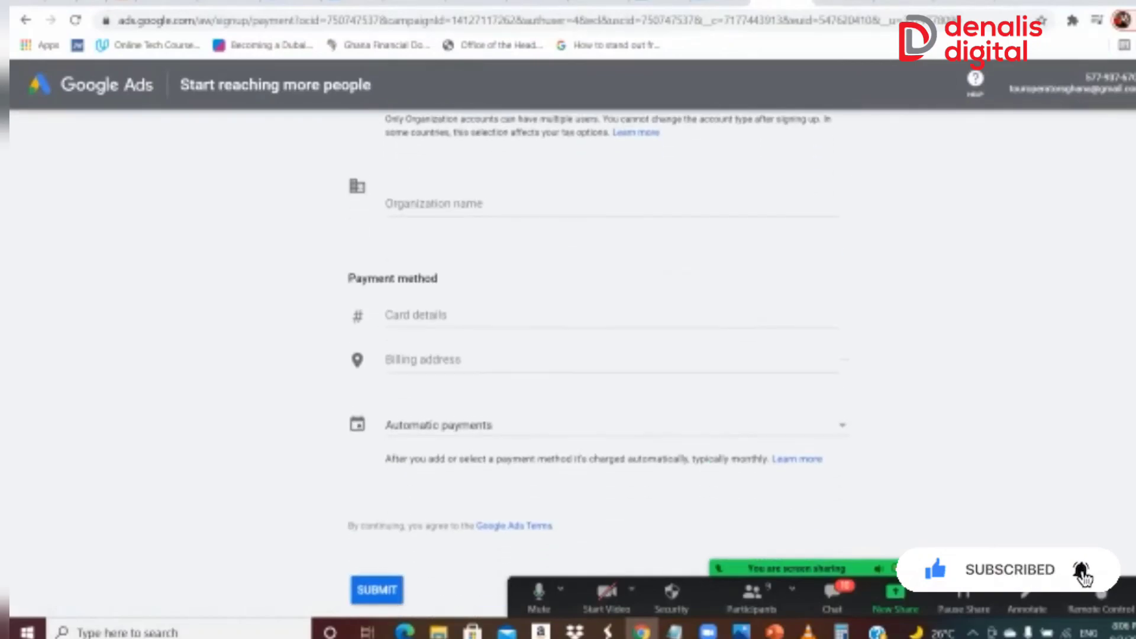
{"action": "scroll", "coordinate": [568, 355], "scroll_direction": "up", "scroll_amount": 2}
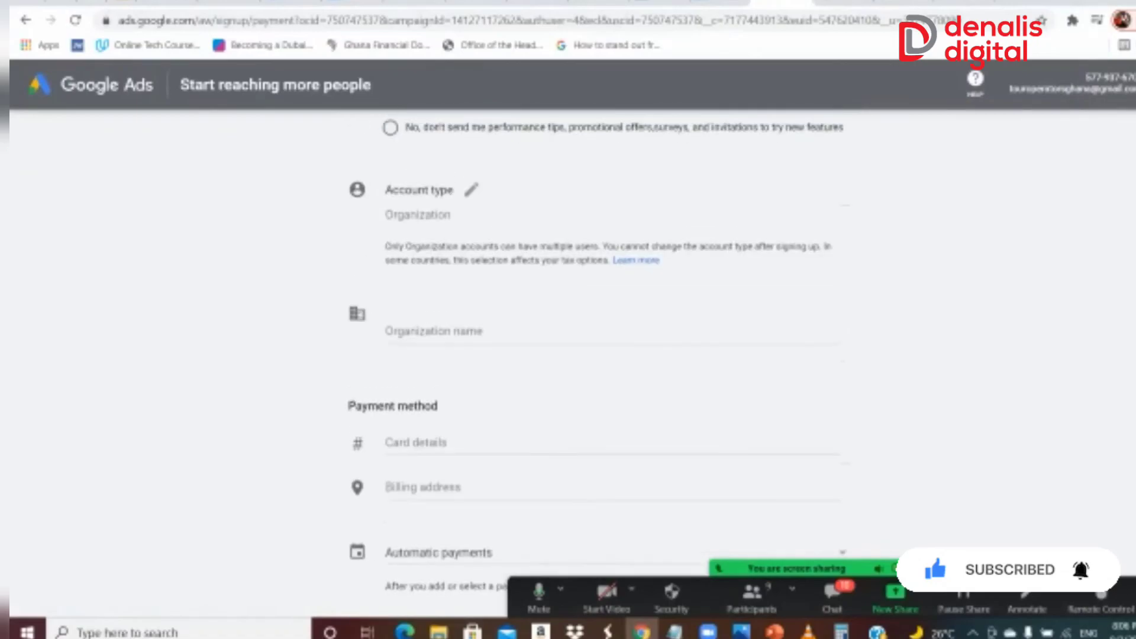
{"action": "scroll", "coordinate": [568, 355], "scroll_direction": "up", "scroll_amount": 5}
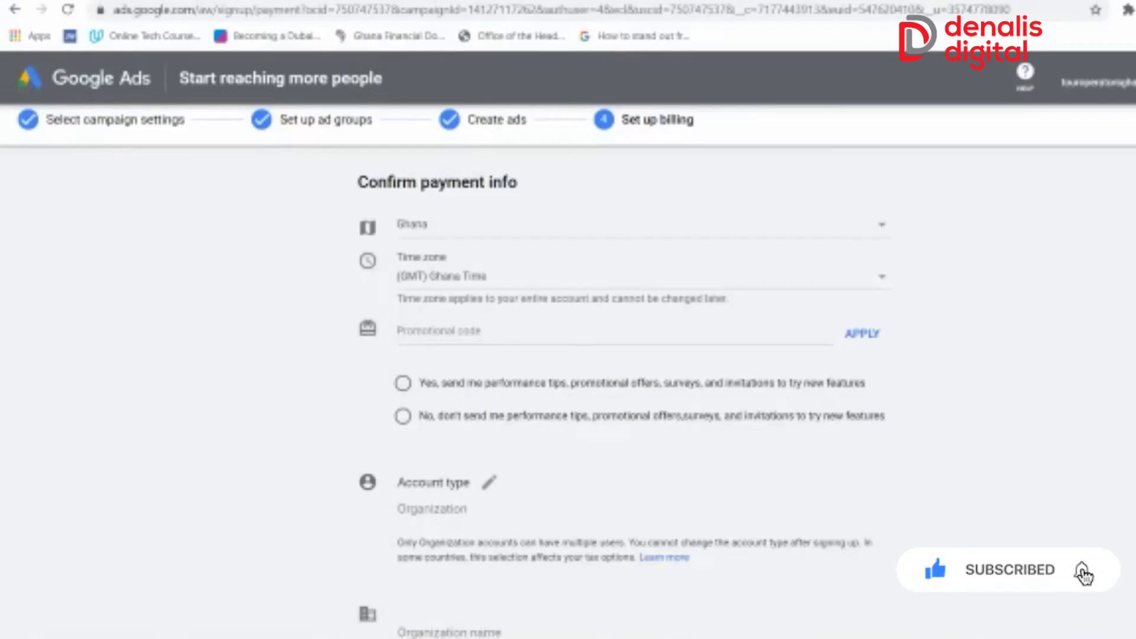
{"action": "scroll", "coordinate": [568, 355], "scroll_direction": "down", "scroll_amount": 4}
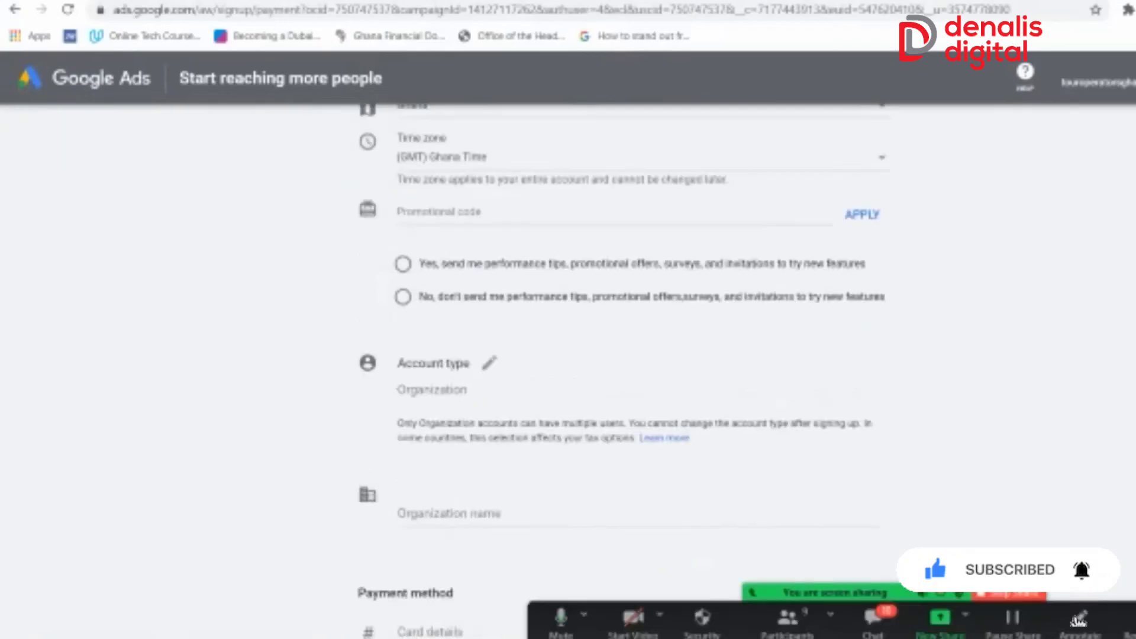